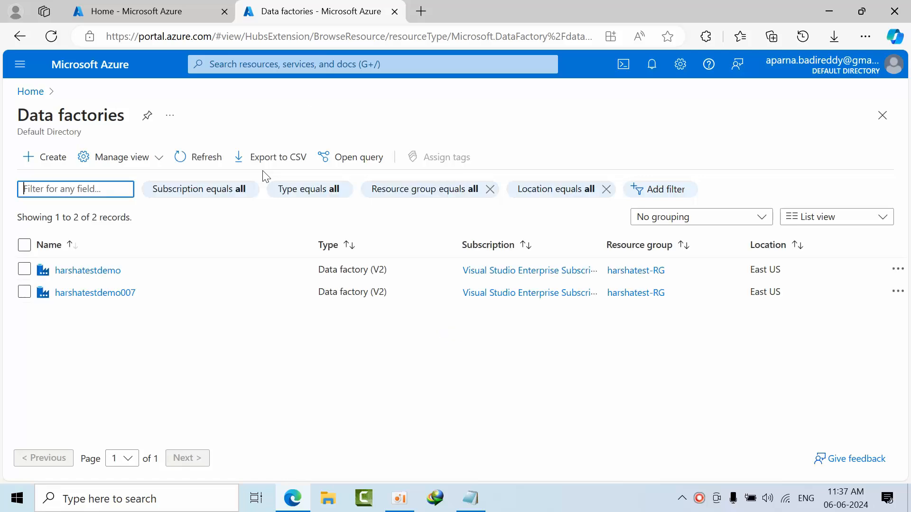
# - Open the harshatestdemo data factory and launch its Azure Data Factory Studio
pyautogui.click(92, 271)
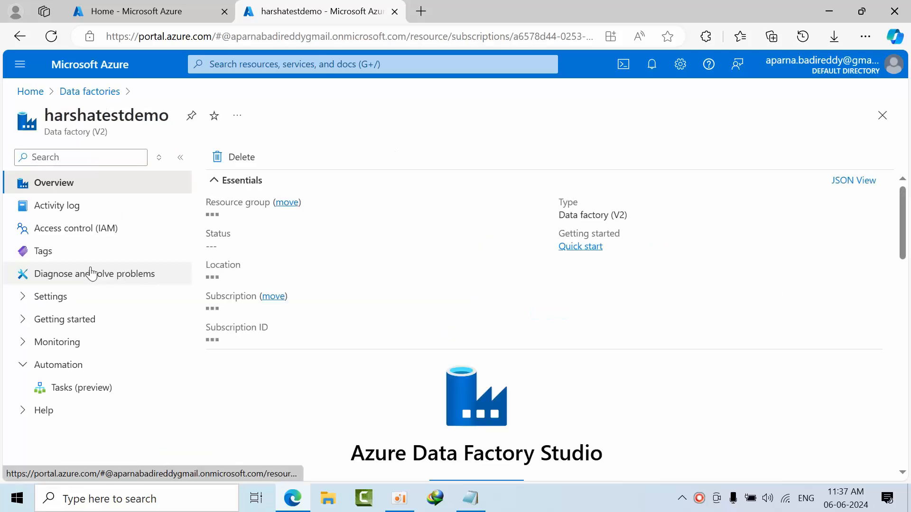
pyautogui.scroll(-5, 429, 349)
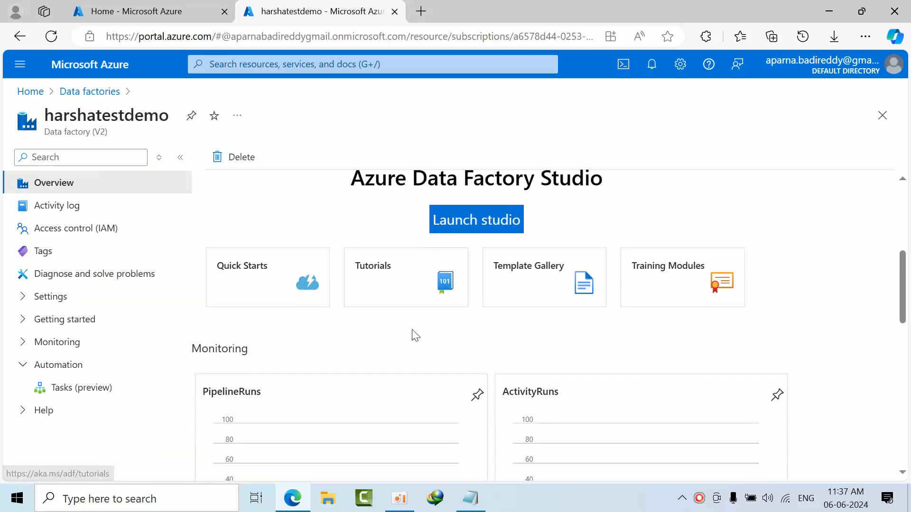
pyautogui.click(469, 212)
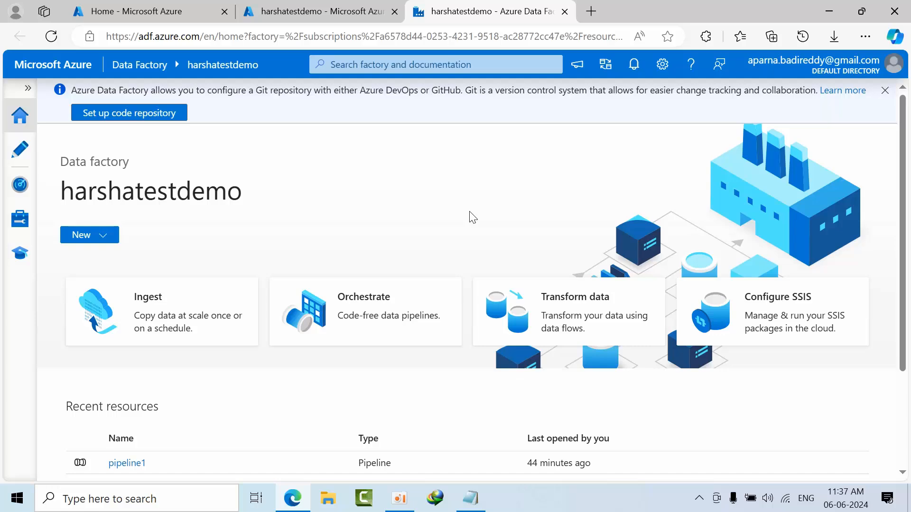
# - Switch to Paint and draw a rectangle about 116 × 202 px in the left part of the canvas
pyautogui.click(174, 495)
pyautogui.write('paint')
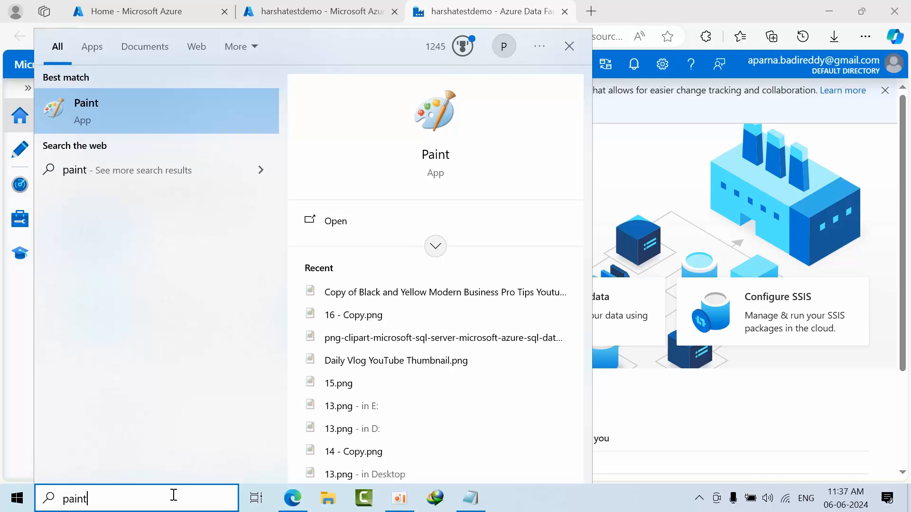
pyautogui.click(92, 104)
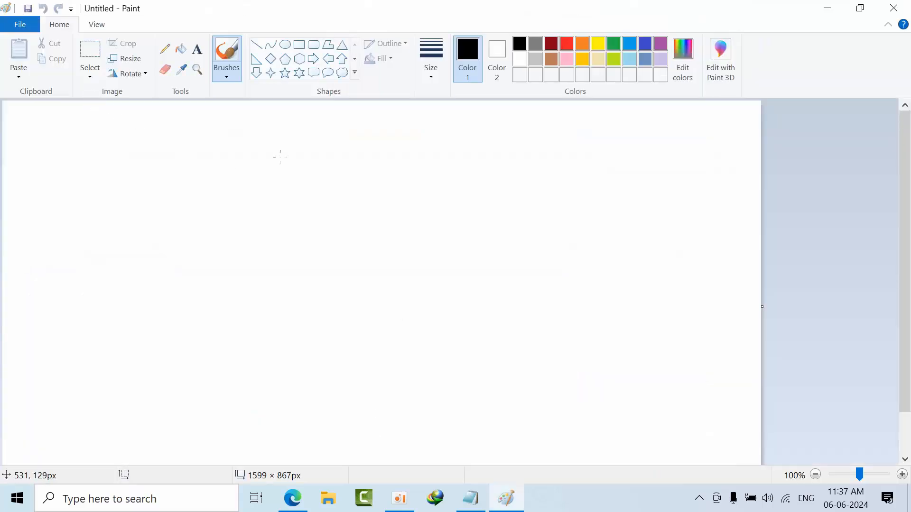
pyautogui.click(299, 48)
pyautogui.moveTo(133, 205)
pyautogui.mouseDown()
pyautogui.moveTo(162, 294)
pyautogui.moveTo(189, 302)
pyautogui.mouseUp()
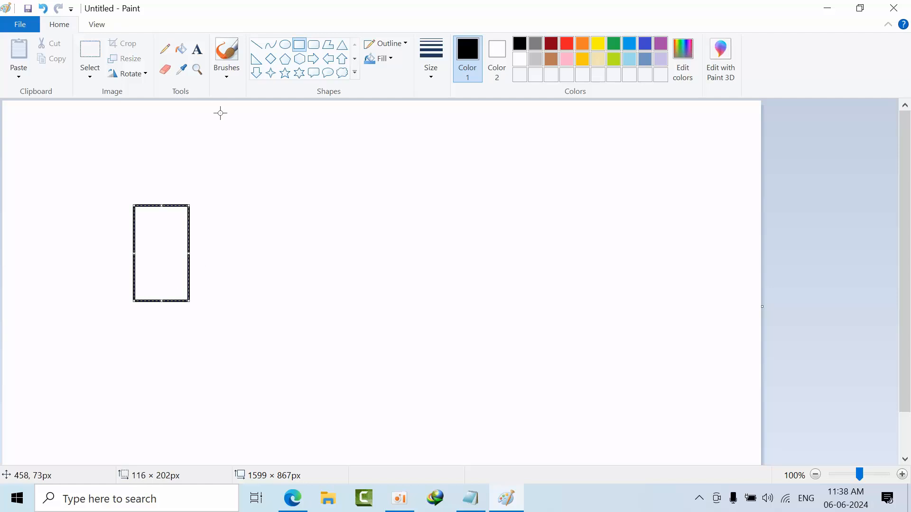
# - Add the label "Azure sql database" above the rectangle and set its text size to 18
pyautogui.click(197, 48)
pyautogui.moveTo(125, 175); pyautogui.dragTo(233, 195)
pyautogui.write('Azur')
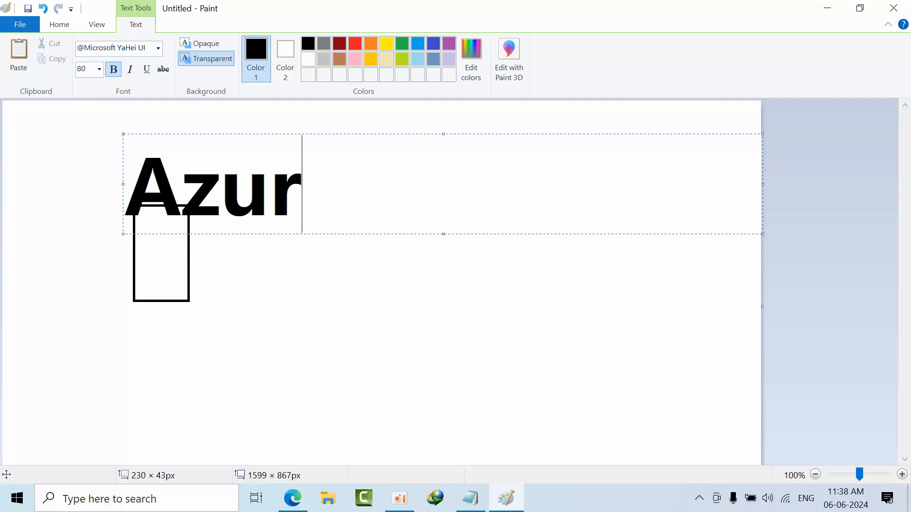
pyautogui.write('e sql database')
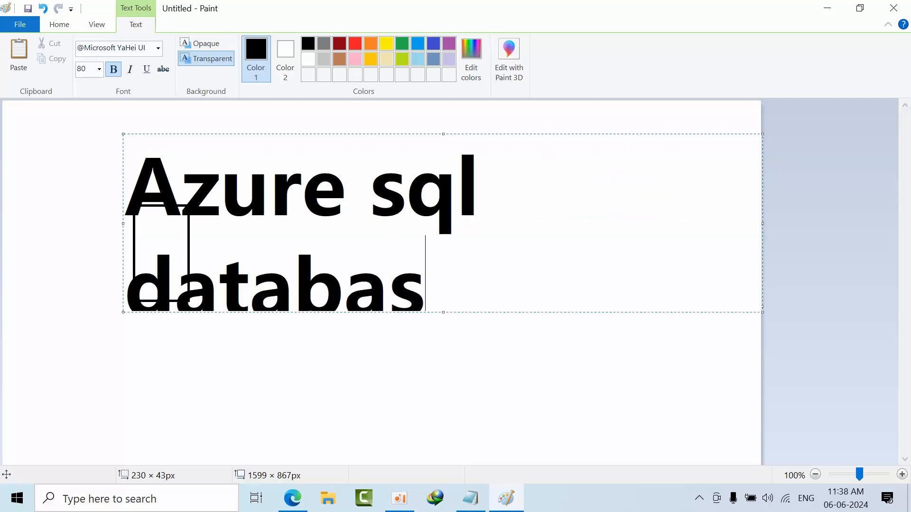
pyautogui.hotkey('ctrl', 'a')
pyautogui.hotkey('ctrl', 'shift', ',')
pyautogui.hotkey('ctrl', 'shift', ',')
pyautogui.hotkey('ctrl', 'shift', ',')
pyautogui.hotkey('ctrl', 'shift', ',')
pyautogui.hotkey('ctrl', 'shift', ',')
pyautogui.hotkey('ctrl', 'shift', ',')
pyautogui.hotkey('ctrl', 'shift', ',')
pyautogui.hotkey('ctrl', 'shift', ',')
pyautogui.hotkey('ctrl', 'shift', ',')
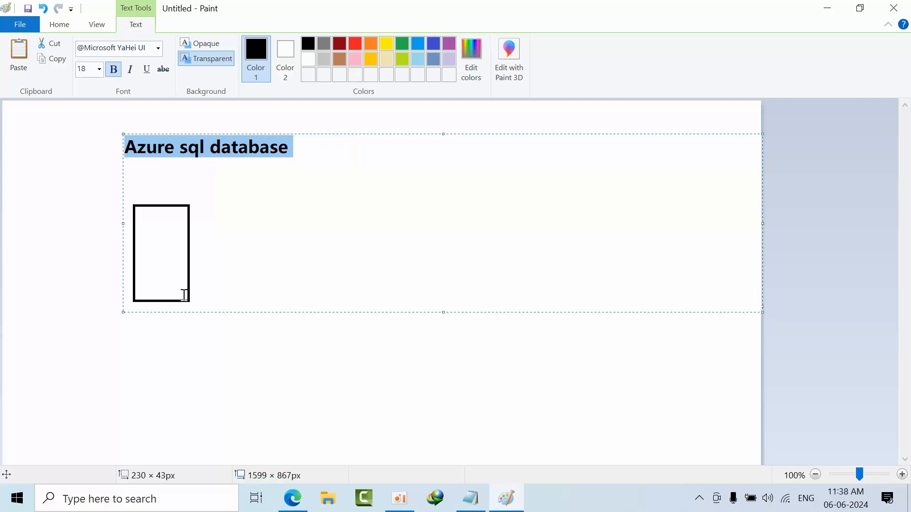
pyautogui.click(325, 344)
# - Draw a rectangle about 171 × 351 px in the right part of the canvas and label it "Blob storage" above
pyautogui.click(300, 47)
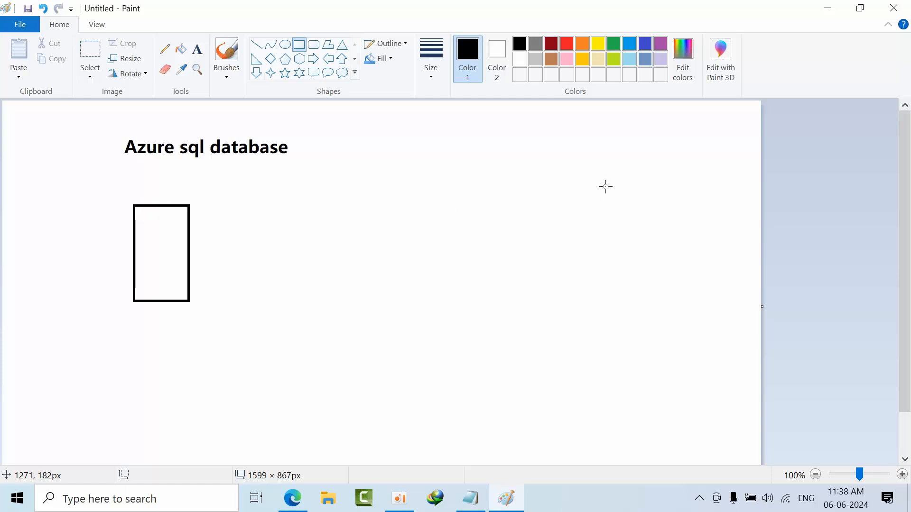
pyautogui.moveTo(590, 188); pyautogui.dragTo(671, 354)
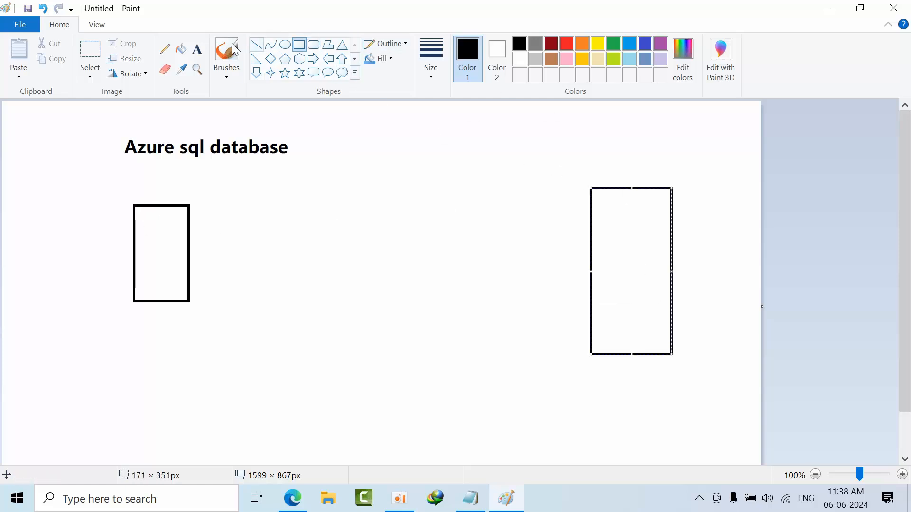
pyautogui.click(198, 49)
pyautogui.moveTo(574, 146); pyautogui.dragTo(698, 172)
pyautogui.press('BackSpace')
pyautogui.press('BackSpace')
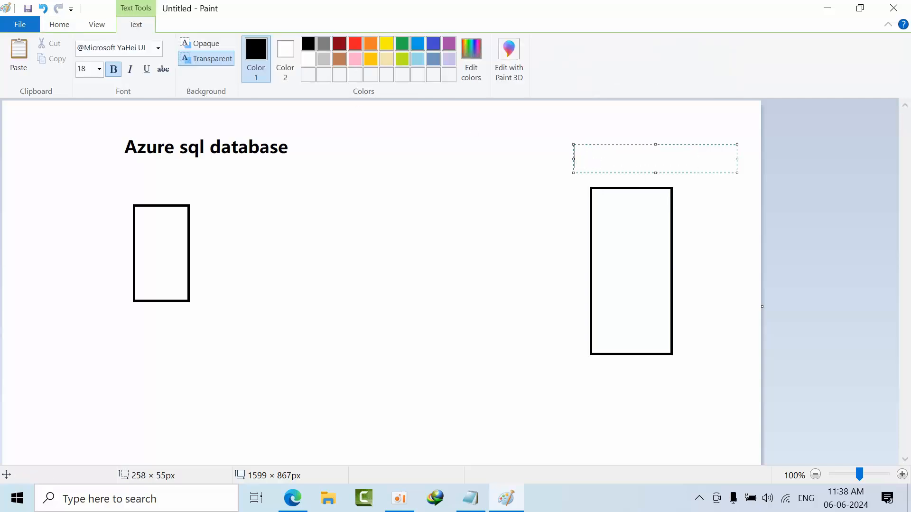
pyautogui.write('Blob st')
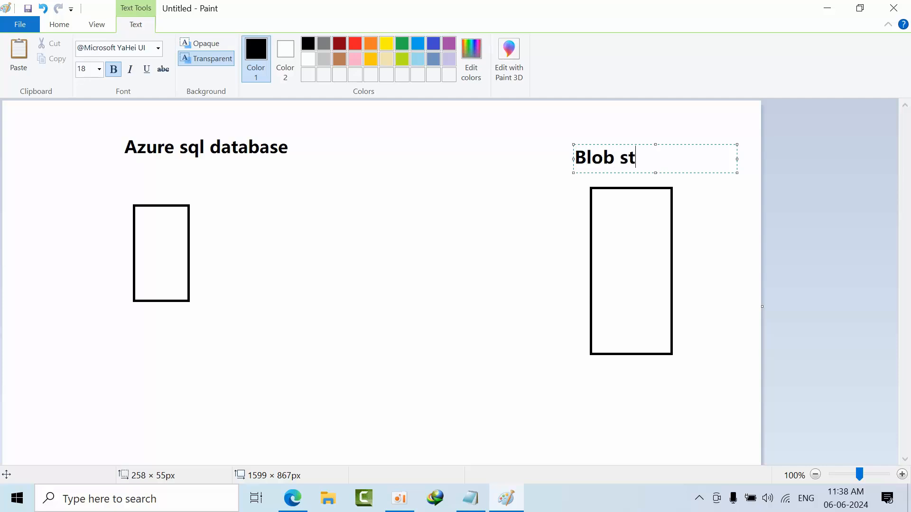
pyautogui.write('orage')
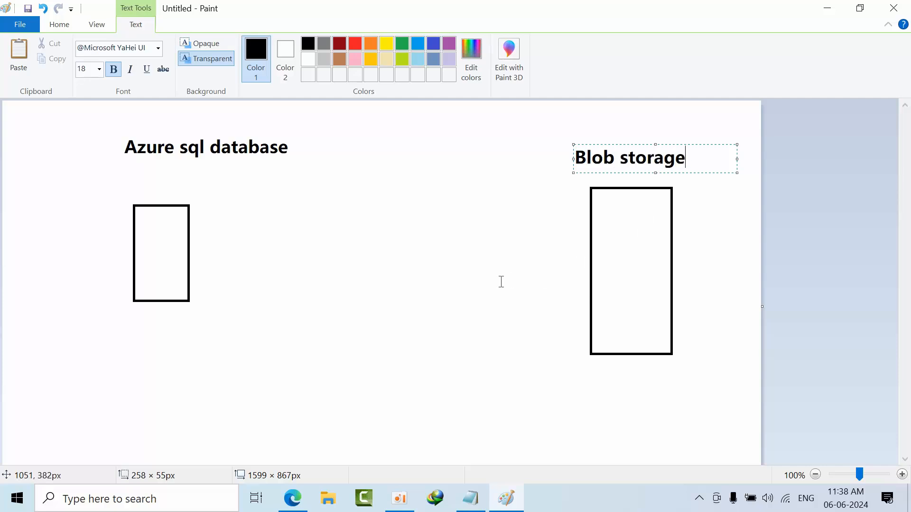
pyautogui.click(501, 281)
# - Draw a rectangle about 154 × 282 px in the lower middle of the canvas and label it "ADF" above
pyautogui.click(298, 44)
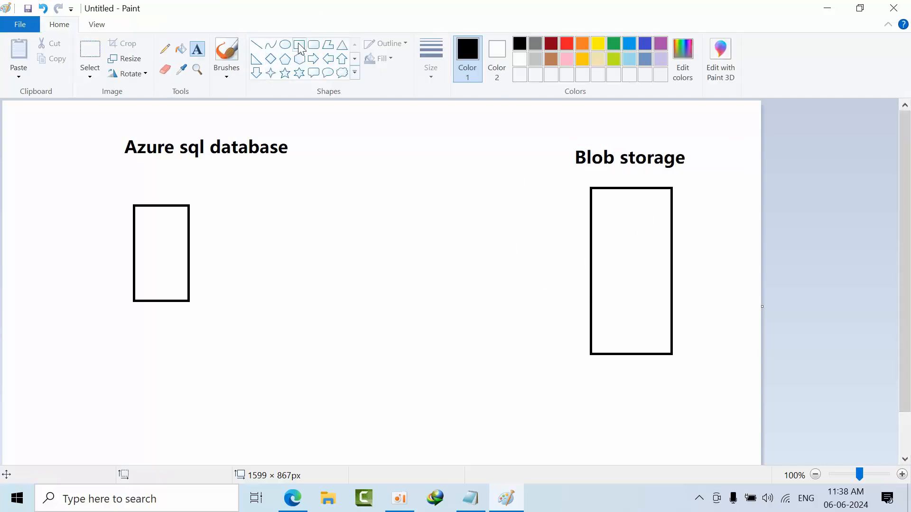
pyautogui.moveTo(360, 315); pyautogui.dragTo(433, 449)
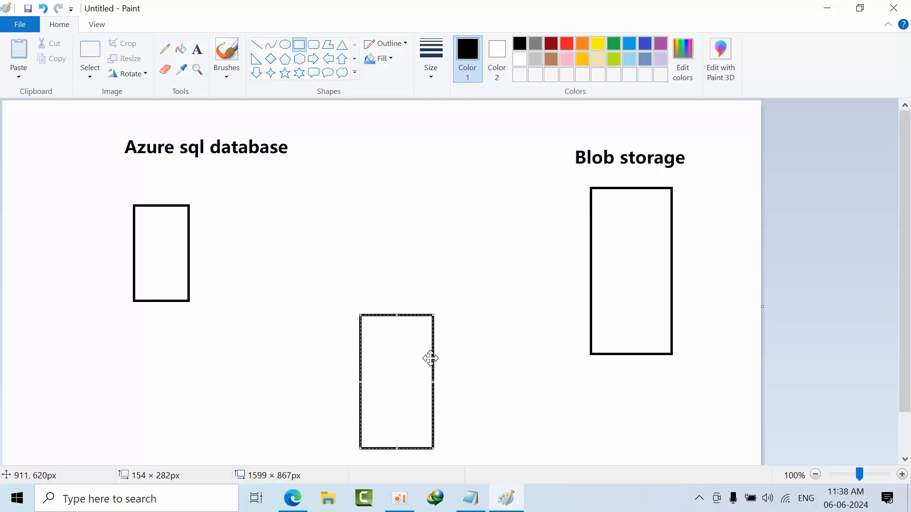
pyautogui.click(197, 49)
pyautogui.moveTo(350, 285); pyautogui.dragTo(461, 311)
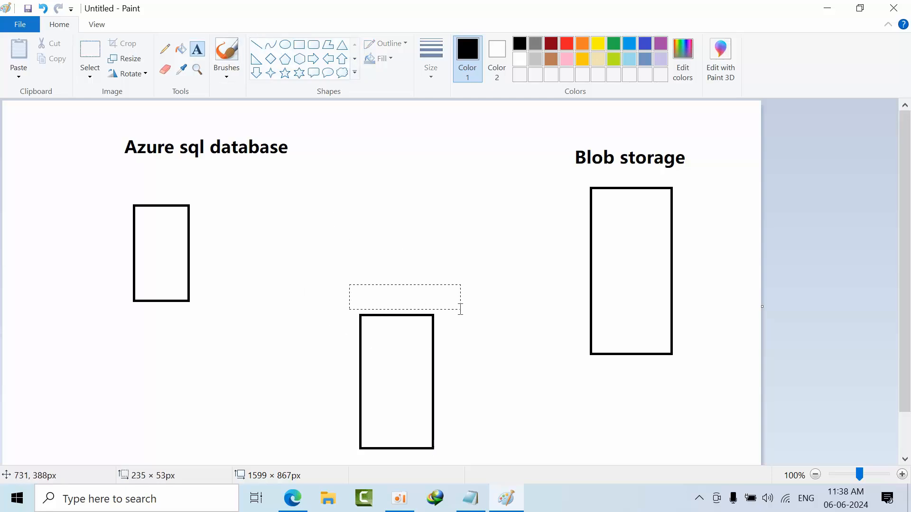
pyautogui.write('ADG')
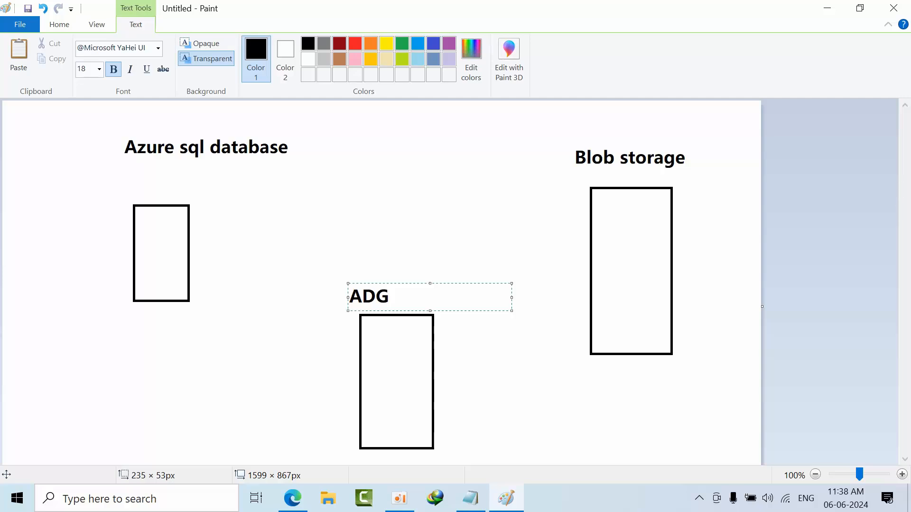
pyautogui.click(256, 361)
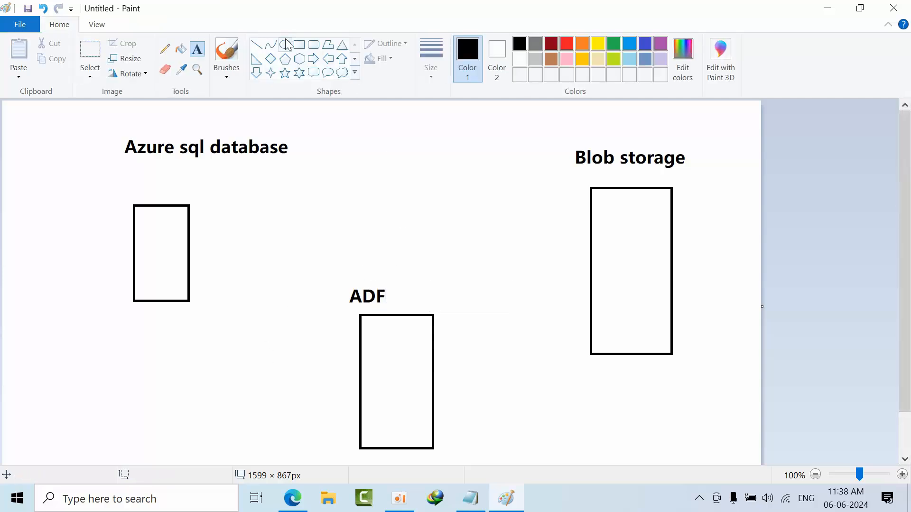
# - Connect the three rectangles with straight lines: database to ADF, ADF to Blob storage, and database directly to Blob storage
pyautogui.click(257, 50)
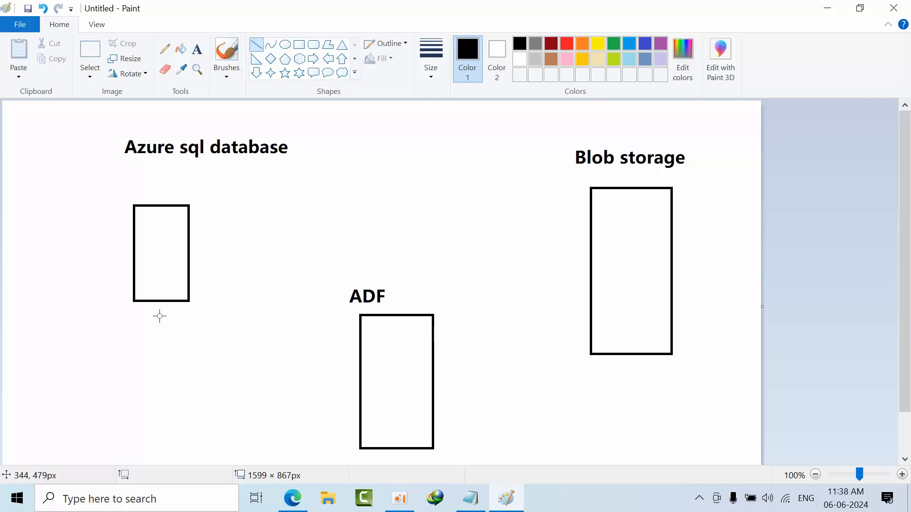
pyautogui.moveTo(166, 302)
pyautogui.mouseDown()
pyautogui.moveTo(286, 376)
pyautogui.moveTo(360, 399)
pyautogui.mouseUp()
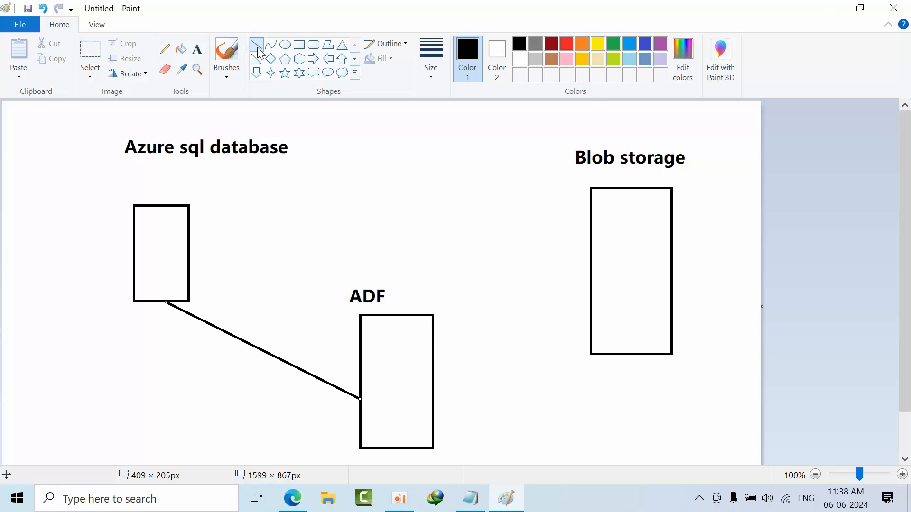
pyautogui.moveTo(433, 400); pyautogui.dragTo(592, 306)
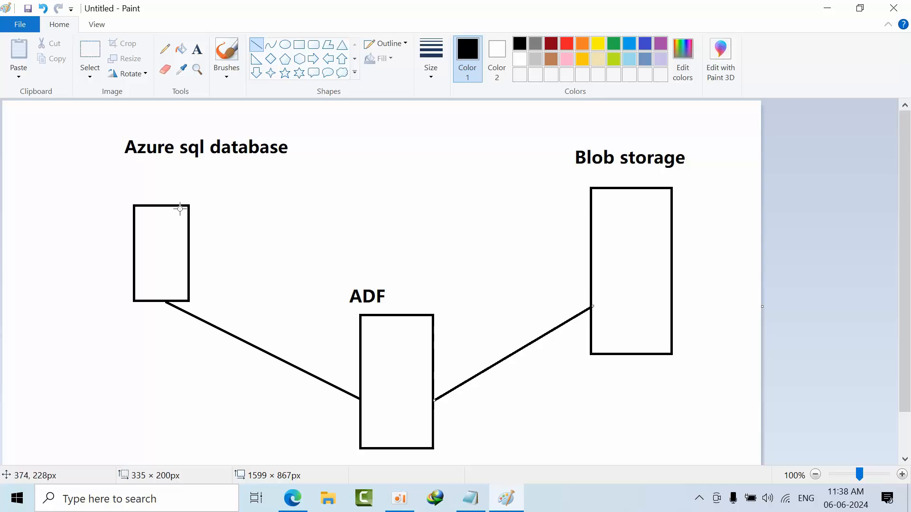
pyautogui.moveTo(184, 236)
pyautogui.mouseDown()
pyautogui.moveTo(274, 209)
pyautogui.moveTo(450, 189)
pyautogui.moveTo(599, 218)
pyautogui.moveTo(598, 226)
pyautogui.mouseUp()
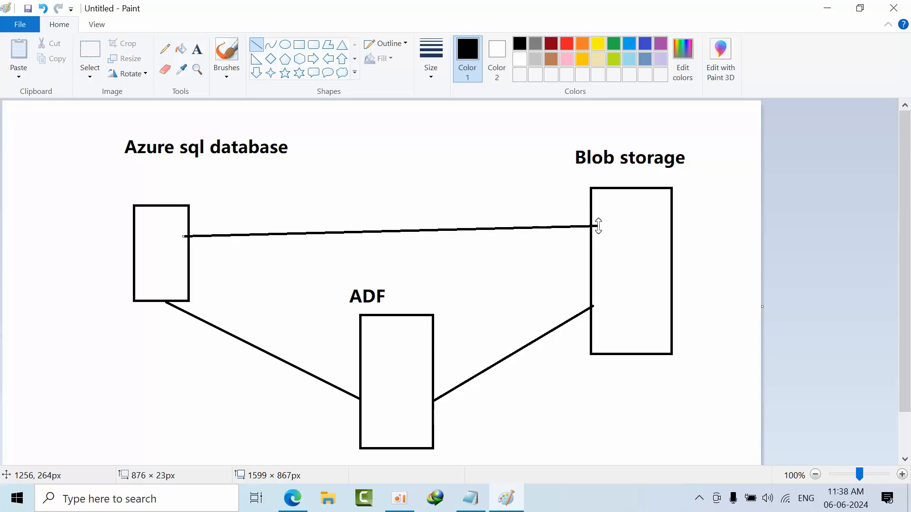
# - Return to Azure Data Factory Studio and open the Author page with the navigation labels expanded
pyautogui.click(827, 8)
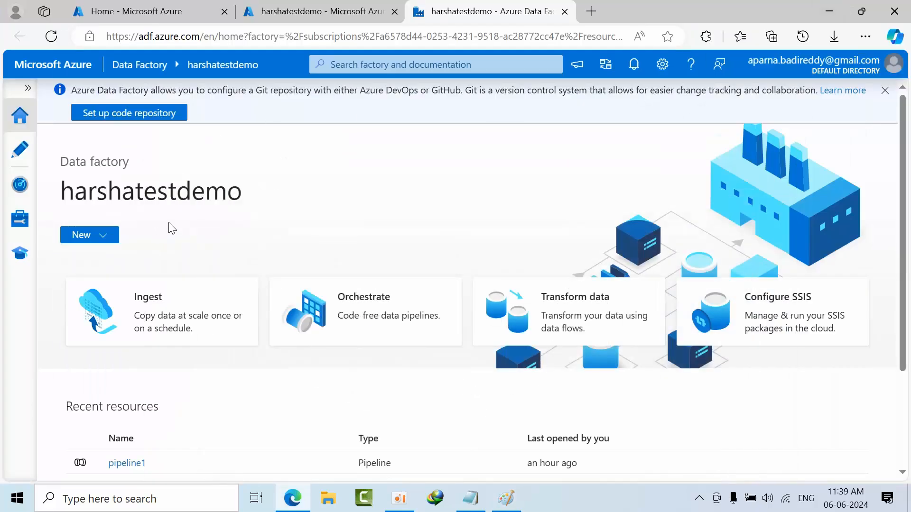
pyautogui.click(19, 141)
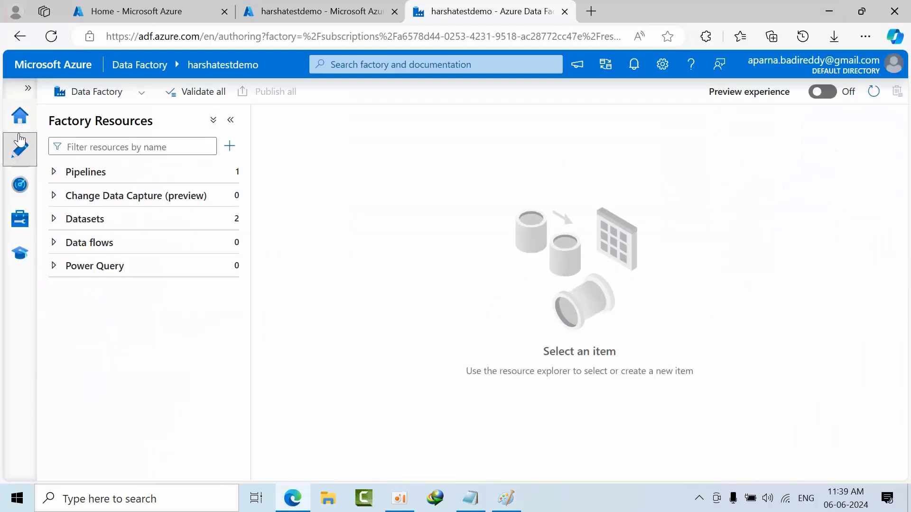
pyautogui.click(27, 88)
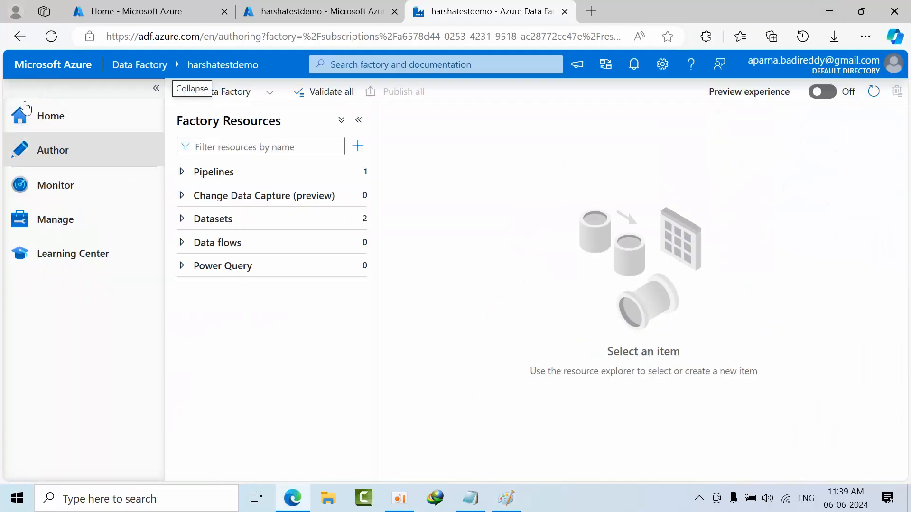
# - Delete the existing datasets AzureSqlTable1 and AzureSqlTable2 from the factory resources
pyautogui.click(232, 223)
pyautogui.click(356, 242)
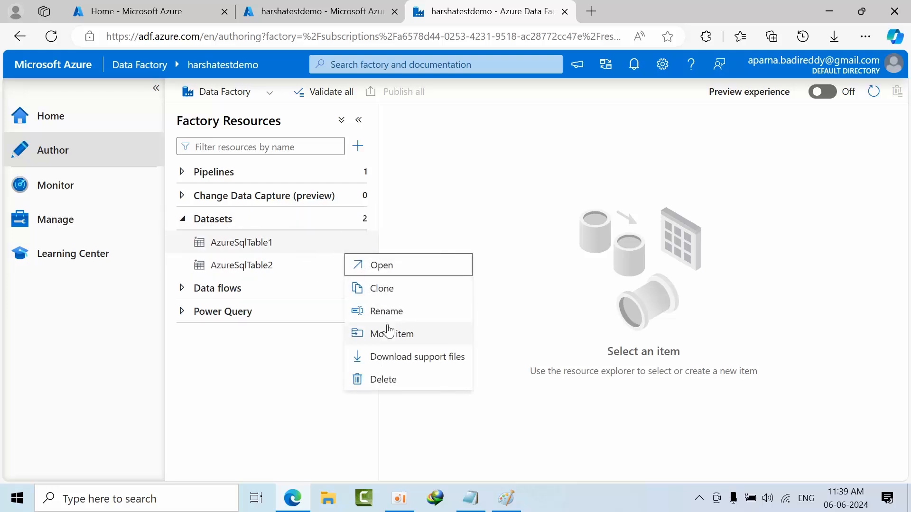
pyautogui.click(385, 380)
pyautogui.click(372, 309)
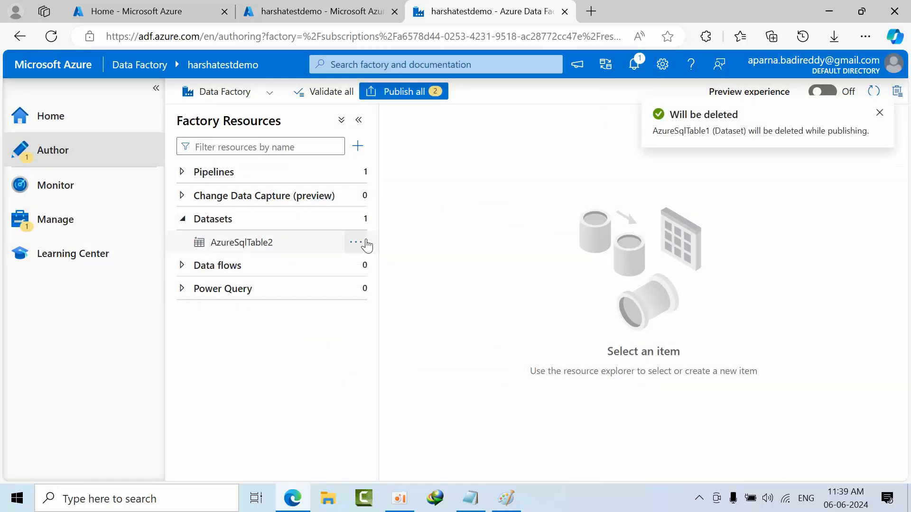
pyautogui.click(366, 244)
pyautogui.click(380, 382)
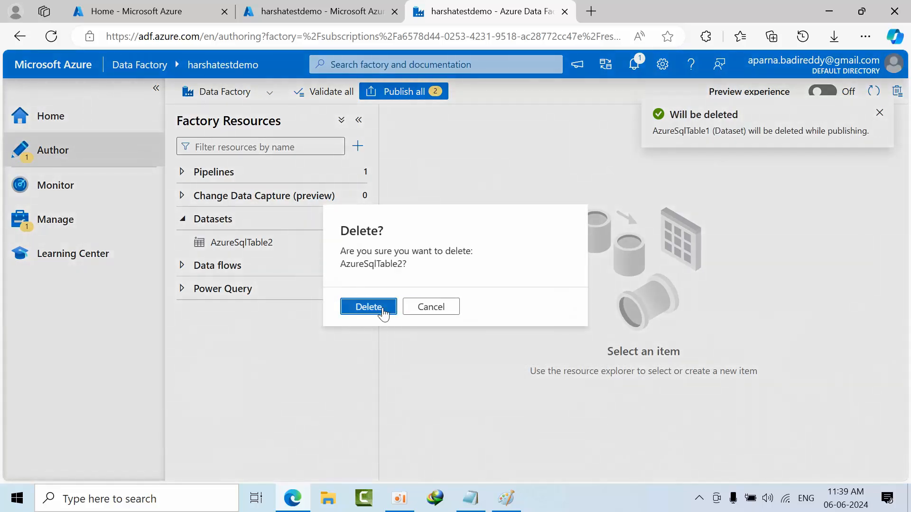
pyautogui.click(369, 307)
# - Start a new dataset with Azure SQL Database as the data store and continue to its properties
pyautogui.click(214, 221)
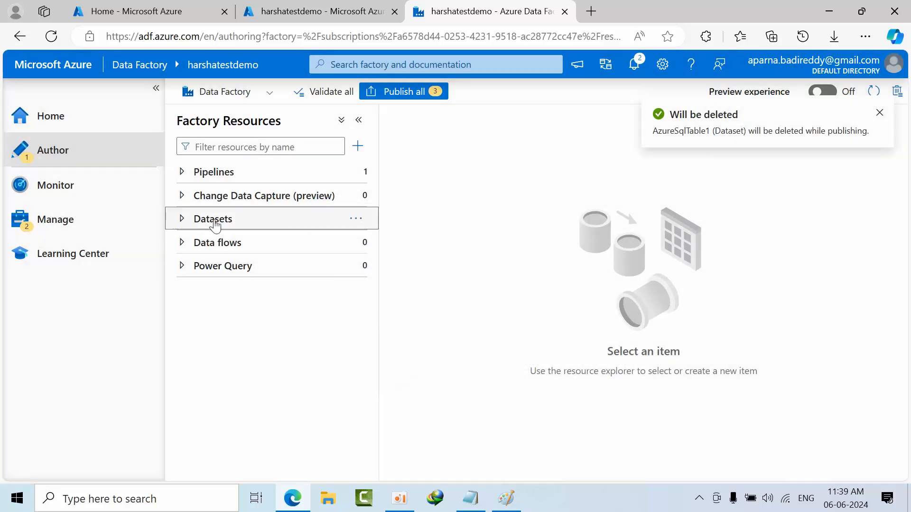
pyautogui.click(361, 222)
pyautogui.click(374, 248)
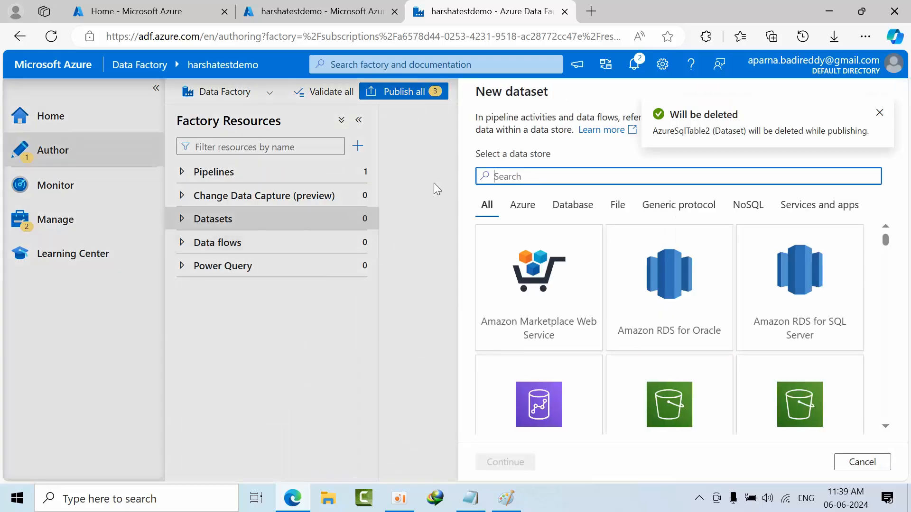
pyautogui.scroll(-3, 544, 270)
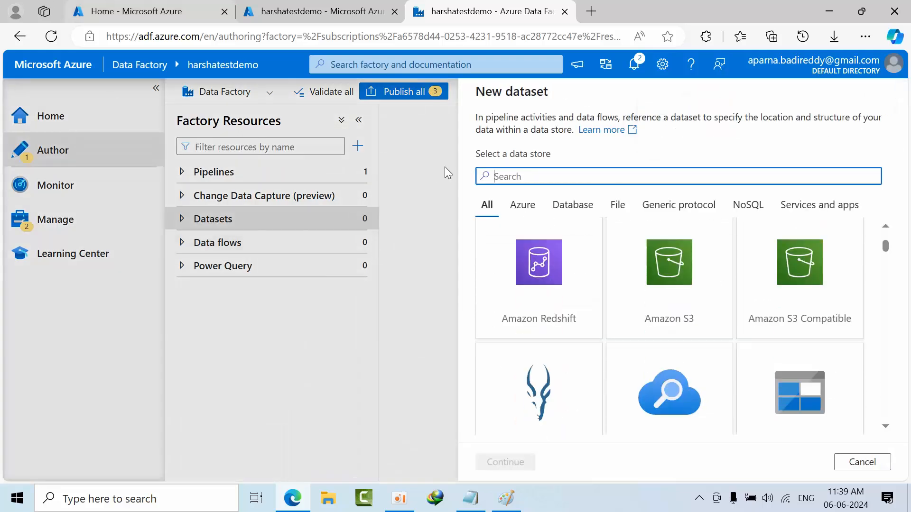
pyautogui.scroll(-3, 622, 409)
pyautogui.scroll(-3, 621, 408)
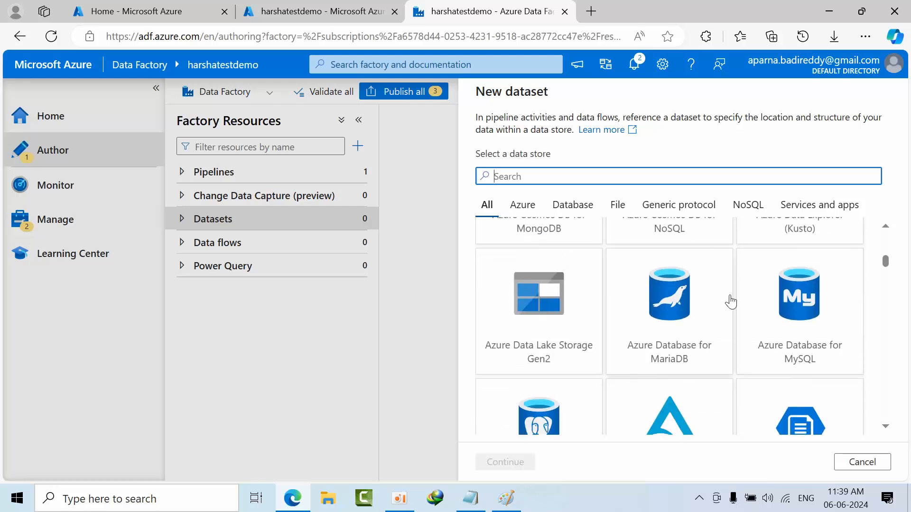
pyautogui.scroll(-3, 729, 303)
pyautogui.scroll(-1, 834, 349)
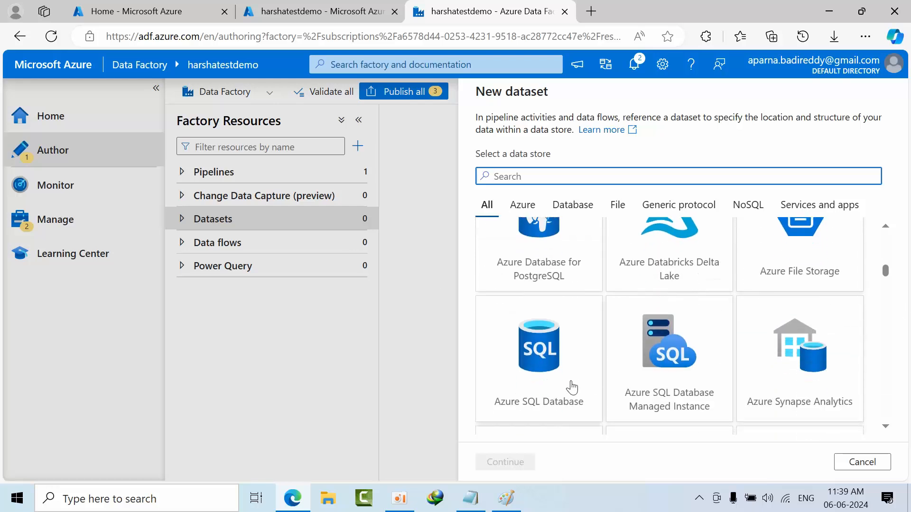
pyautogui.click(568, 385)
pyautogui.click(522, 463)
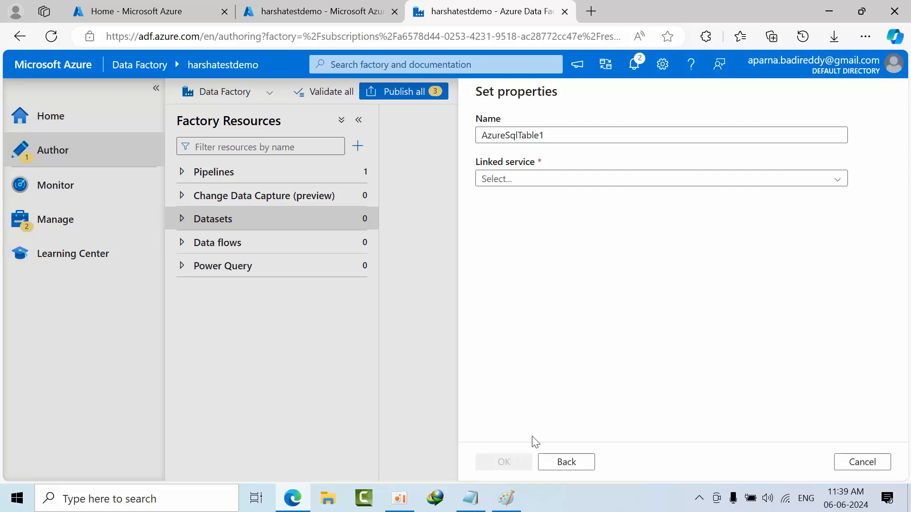
# - Discard the unfinished Azure SQL Database dataset without creating it
pyautogui.moveTo(571, 138); pyautogui.dragTo(471, 143)
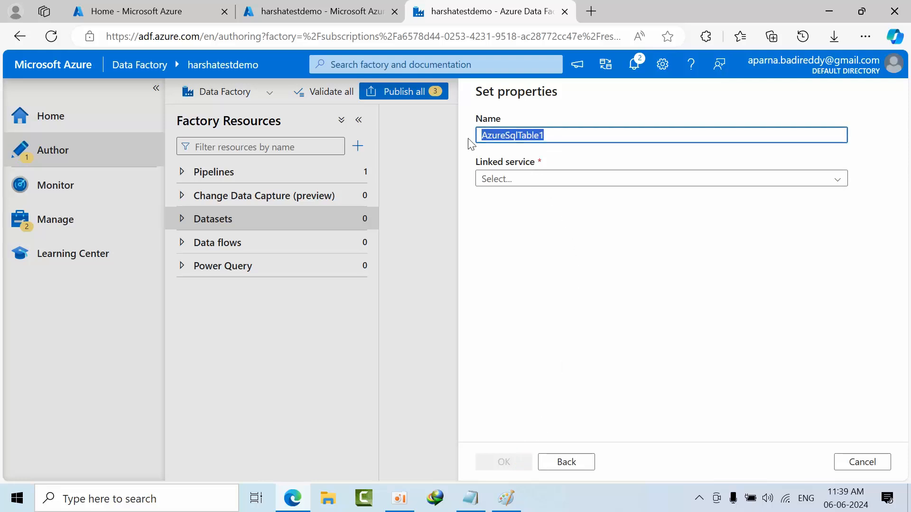
pyautogui.click(582, 466)
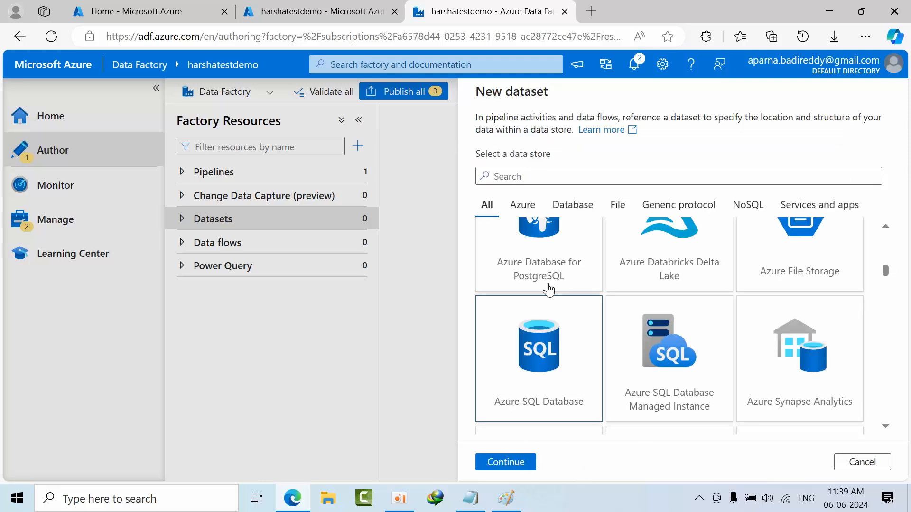
pyautogui.click(862, 463)
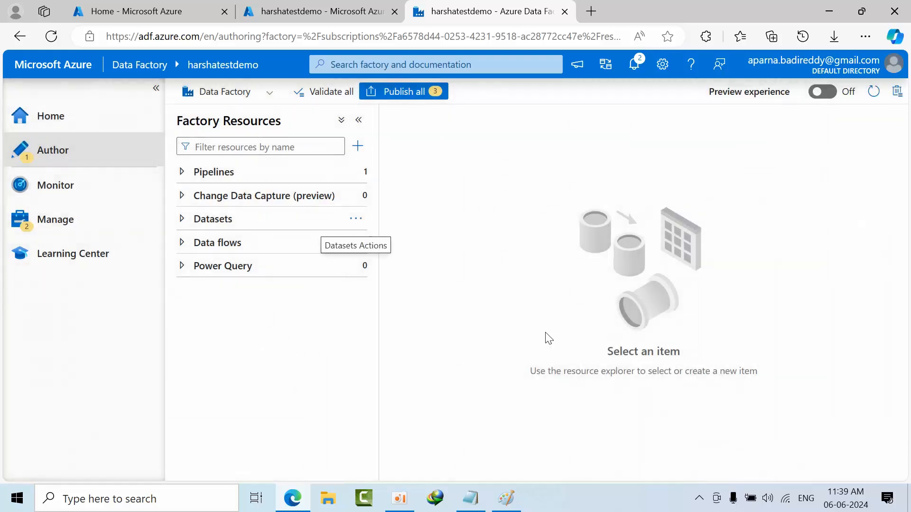
# - Delete the existing linked services AzureSqlDatabase1 and Test from the factory's Manage page
pyautogui.click(72, 220)
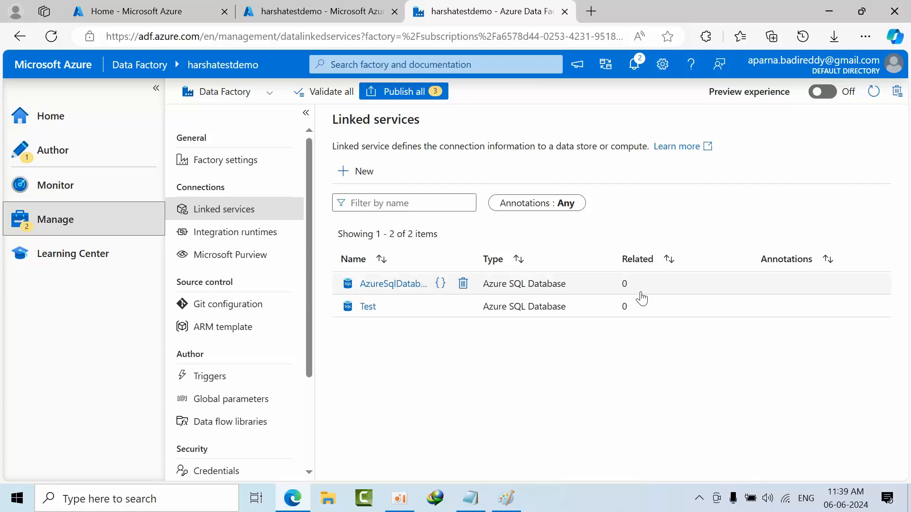
pyautogui.click(463, 283)
pyautogui.click(389, 327)
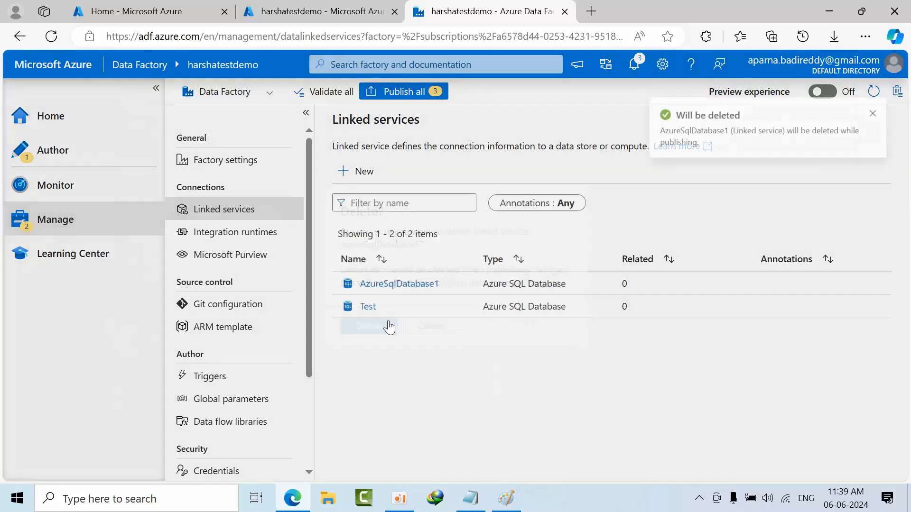
pyautogui.click(464, 284)
pyautogui.click(391, 330)
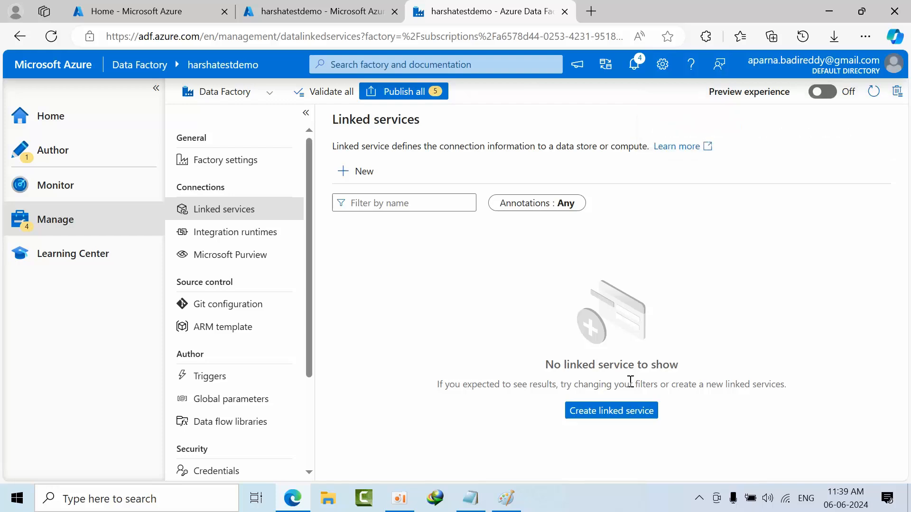
# - Start a new linked service with Azure SQL Database as the data store and continue to its settings
pyautogui.click(621, 412)
pyautogui.scroll(-10, 631, 335)
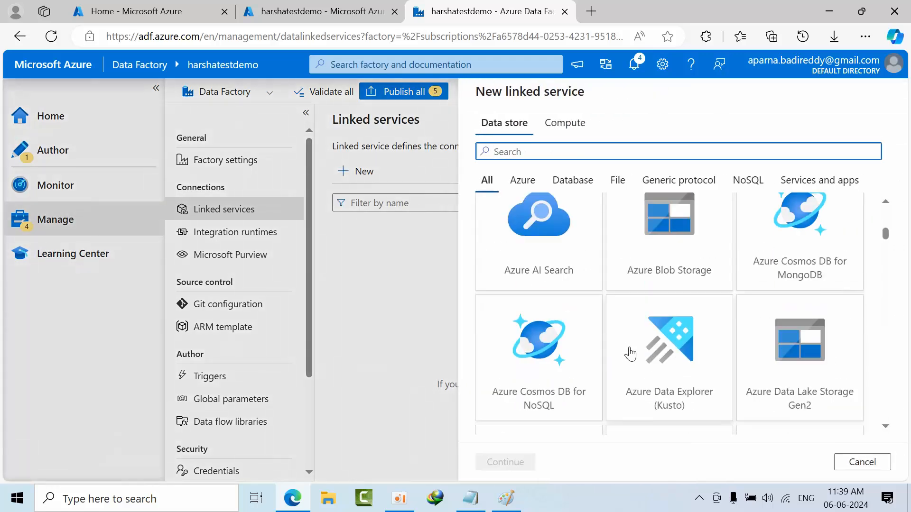
pyautogui.click(582, 358)
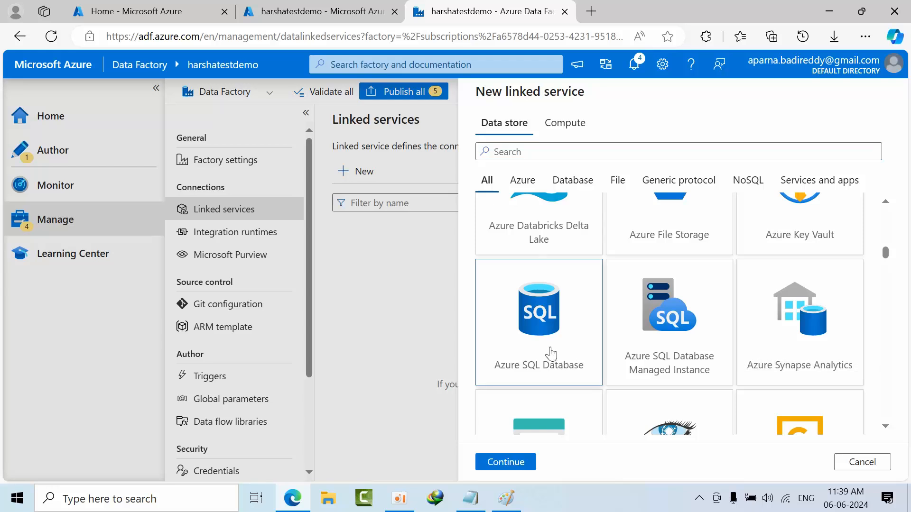
pyautogui.click(514, 462)
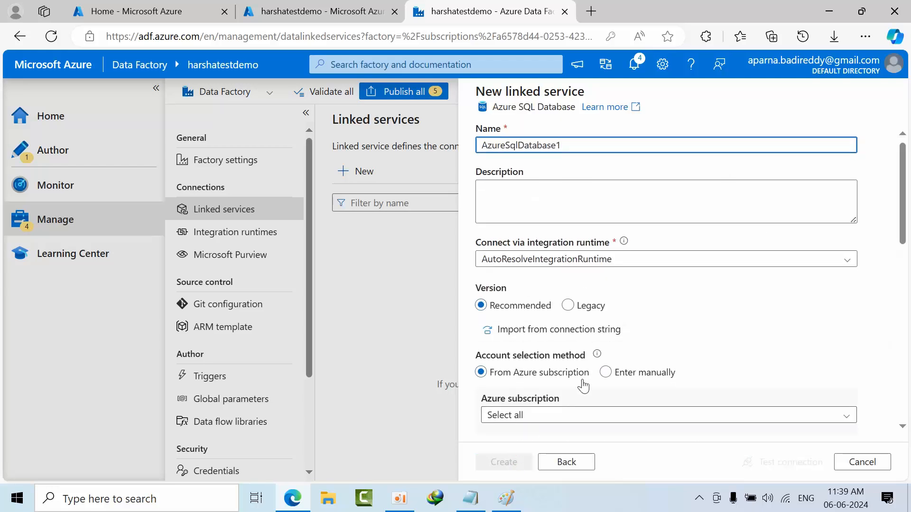
# - Point the linked service to the Visual Studio Enterprise Subscription, server testdemo003 and database test
pyautogui.scroll(-3, 569, 355)
pyautogui.click(549, 278)
pyautogui.click(546, 317)
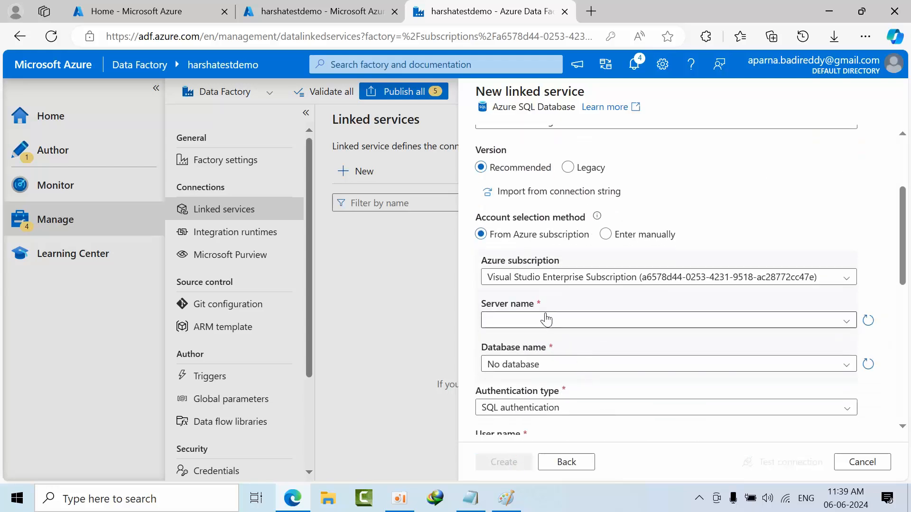
pyautogui.click(543, 321)
pyautogui.click(534, 363)
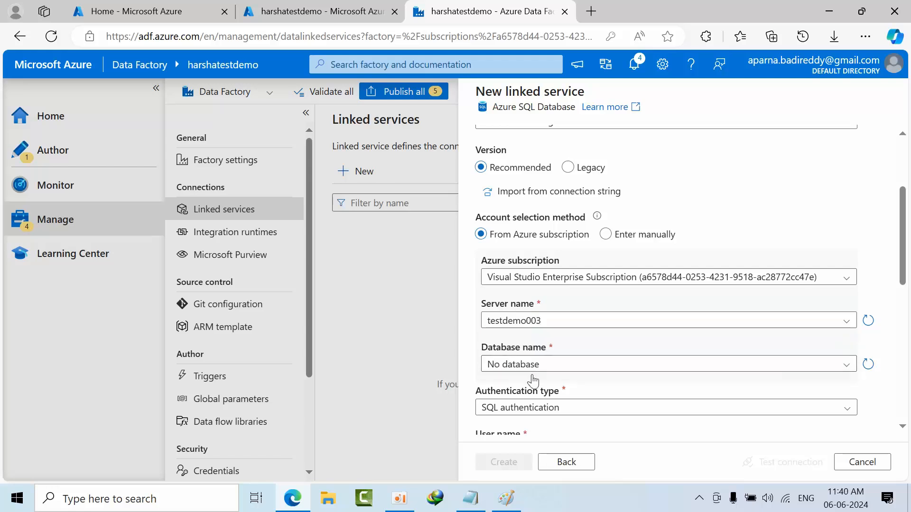
pyautogui.click(534, 364)
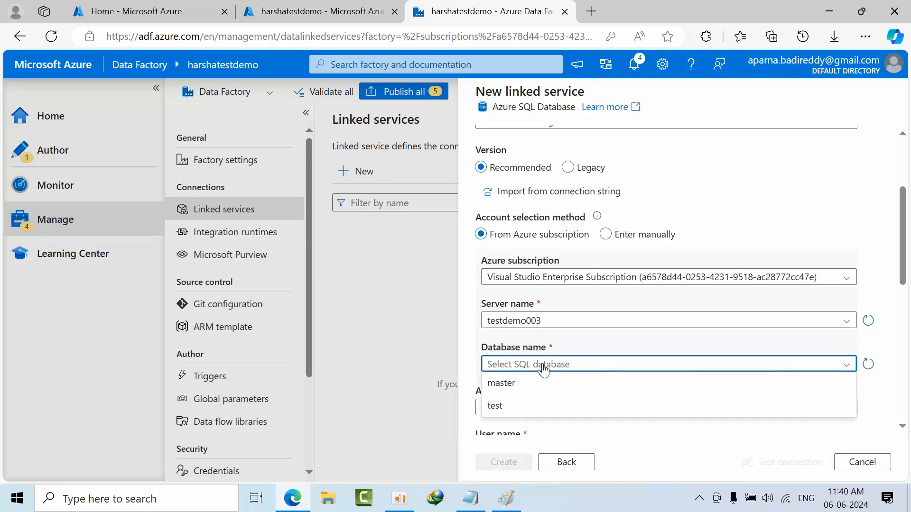
pyautogui.click(529, 405)
# - Test the Azure SQL Database connection with the prefilled SQL authentication credentials and create the linked service
pyautogui.scroll(-3, 651, 340)
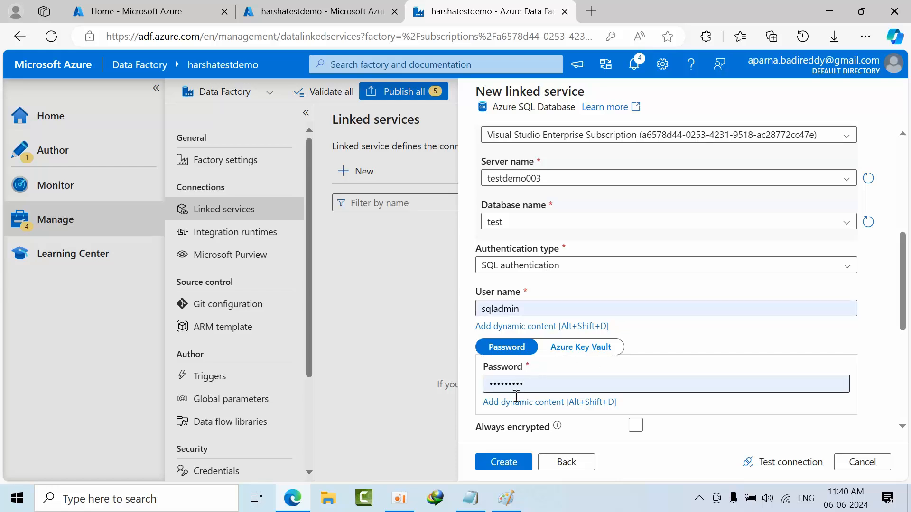
pyautogui.scroll(-3, 514, 400)
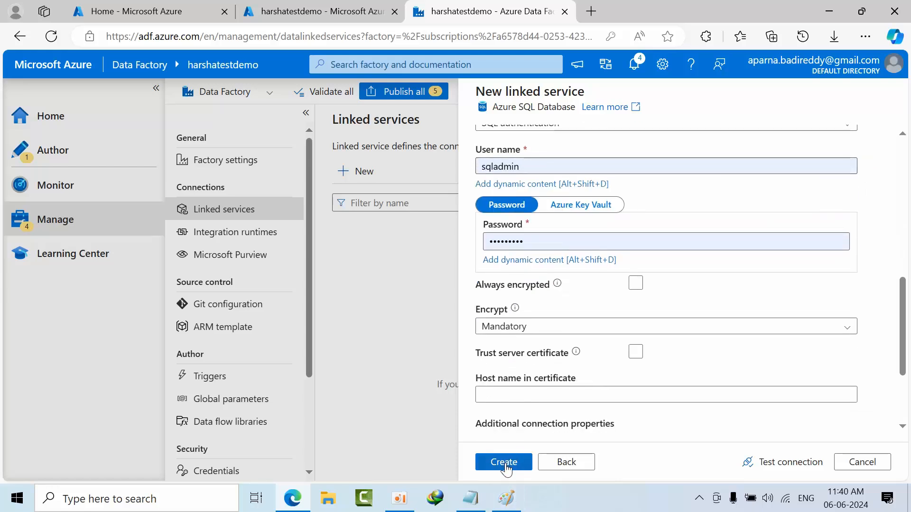
pyautogui.click(750, 462)
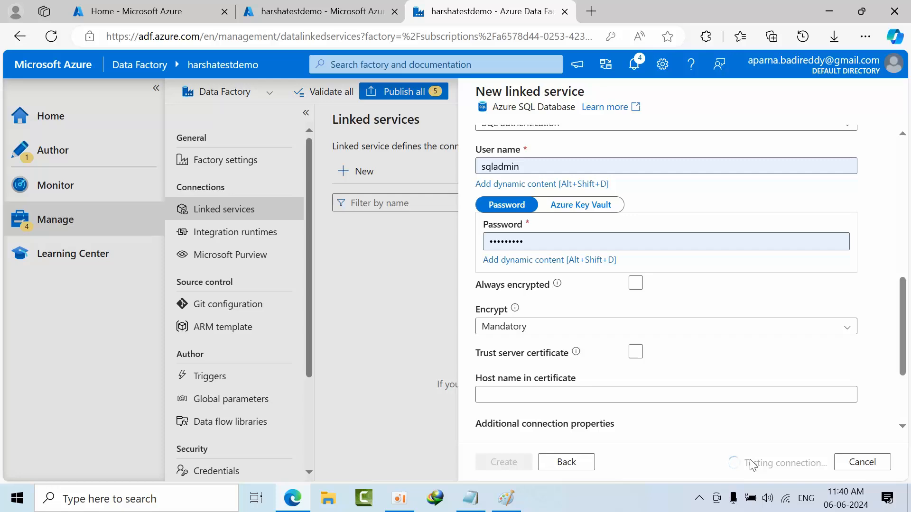
pyautogui.click(503, 463)
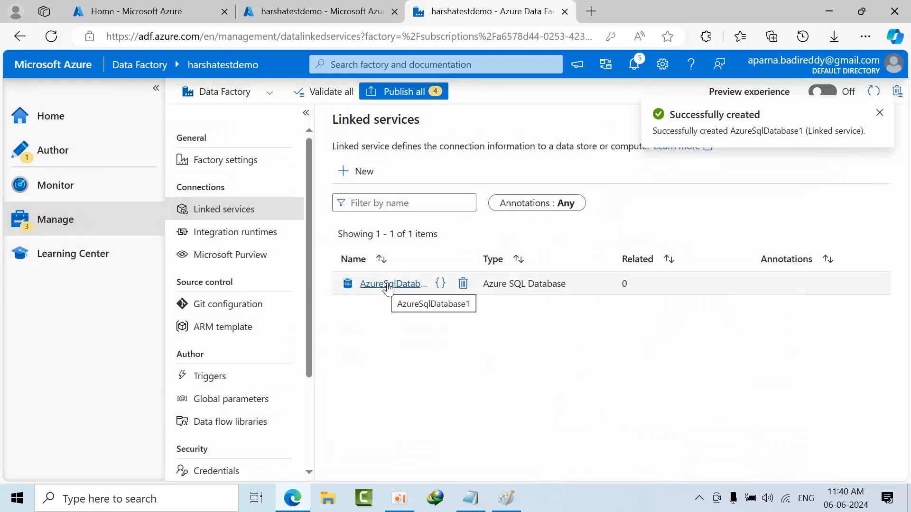
# - Start a new linked service for Azure Blob Storage and name it Ls_blobs
pyautogui.rightClick(258, 210)
pyautogui.click(243, 211)
pyautogui.click(365, 171)
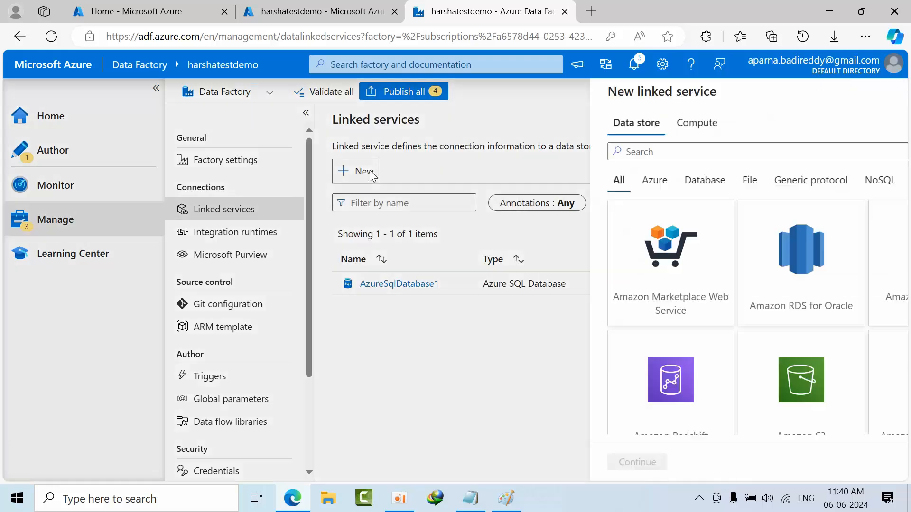
pyautogui.write('blo')
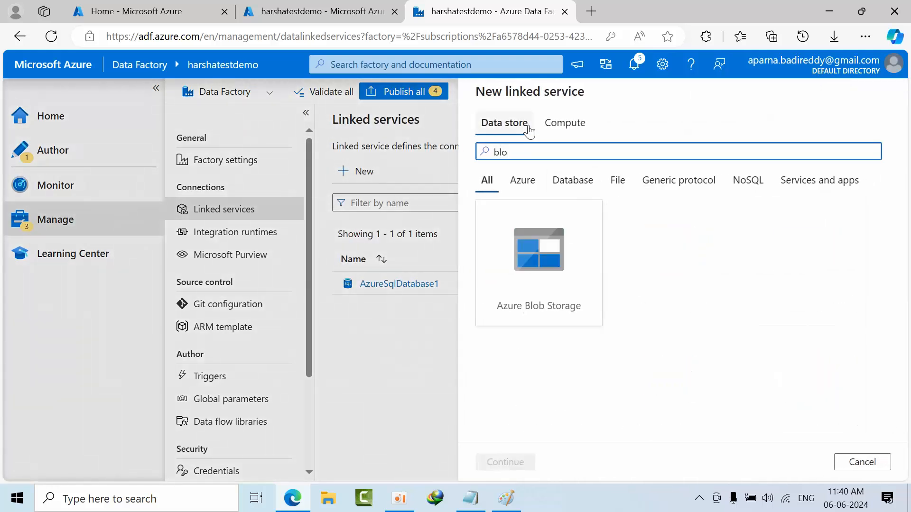
pyautogui.click(524, 243)
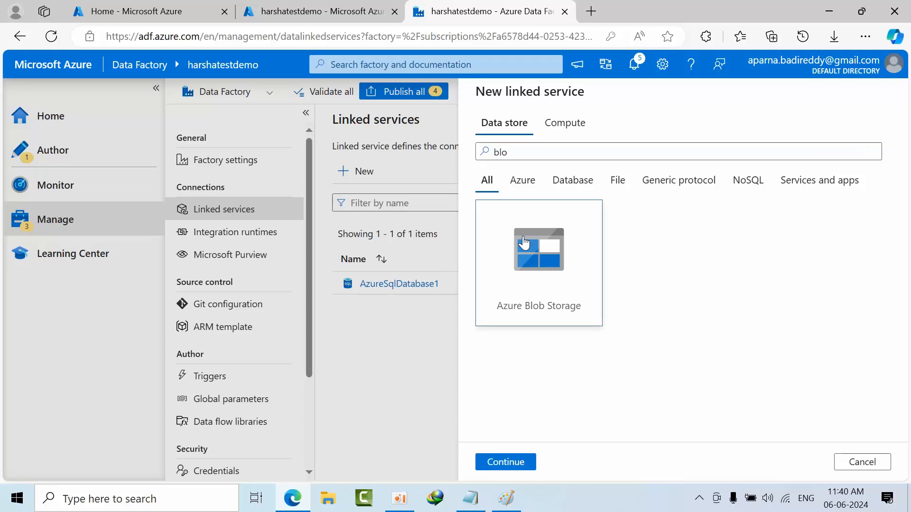
pyautogui.click(527, 463)
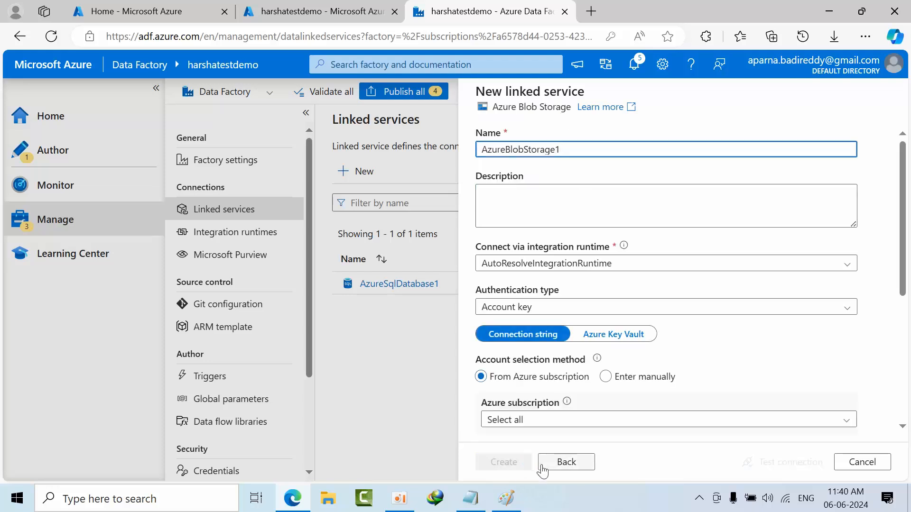
pyautogui.moveTo(584, 151); pyautogui.dragTo(344, 142)
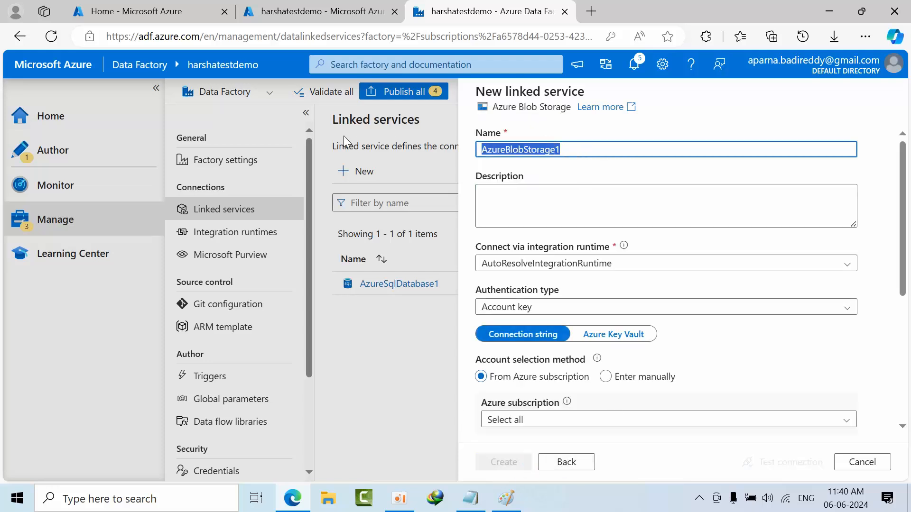
pyautogui.write('Ls_blobs')
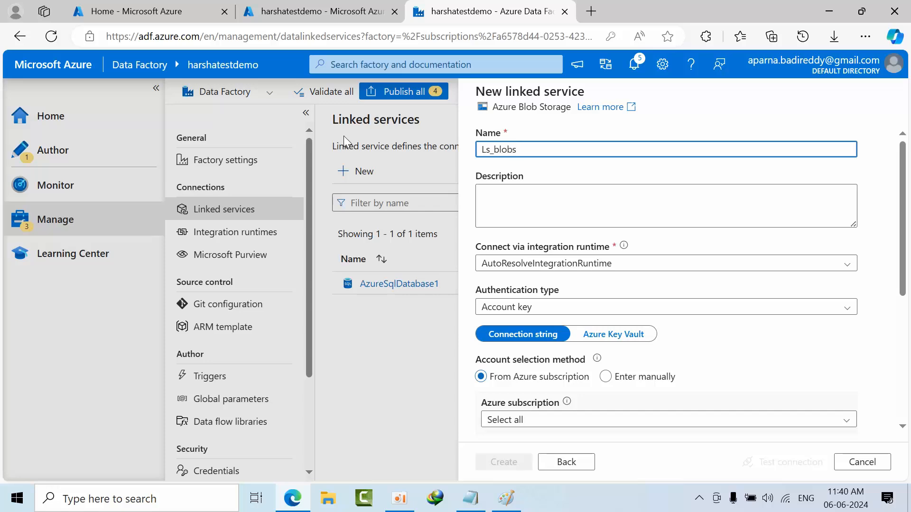
# - Select the Visual Studio Enterprise Subscription and a storage account for the Blob Storage connection, and create the linked service
pyautogui.scroll(-4, 539, 298)
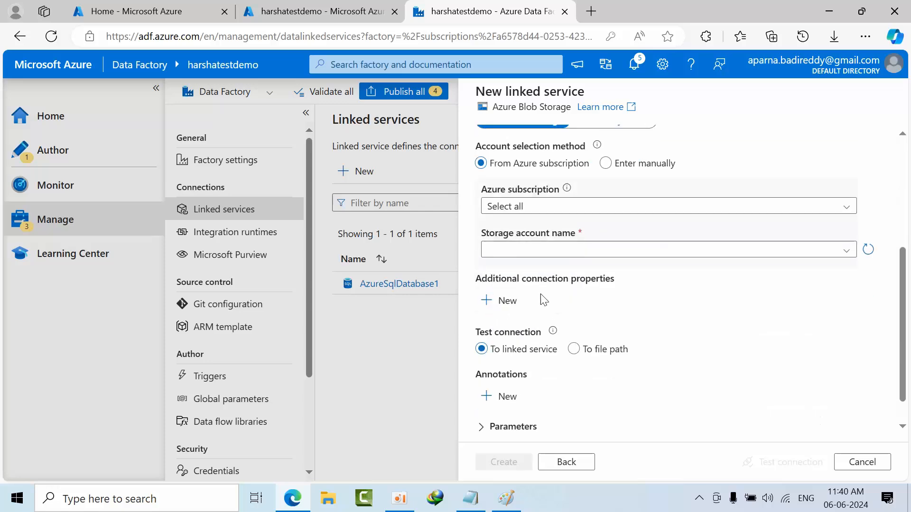
pyautogui.click(540, 207)
pyautogui.click(541, 247)
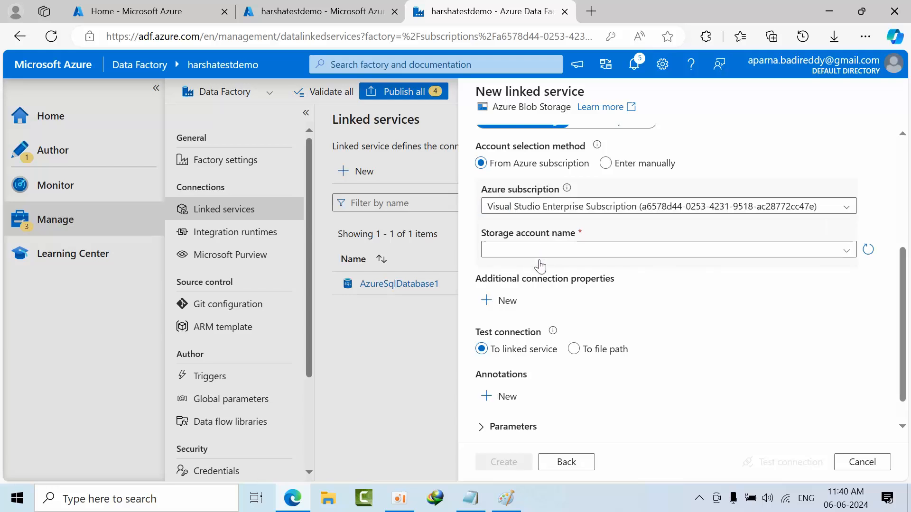
pyautogui.click(544, 251)
pyautogui.click(524, 314)
pyautogui.scroll(-1, 514, 372)
pyautogui.click(497, 467)
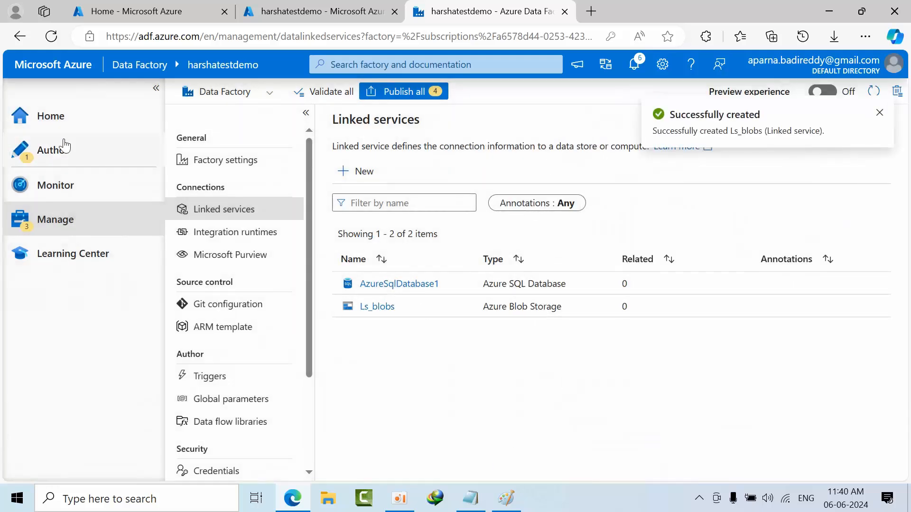
# - Return to the Author page and start a new dataset from the Datasets group
pyautogui.click(58, 157)
pyautogui.click(172, 222)
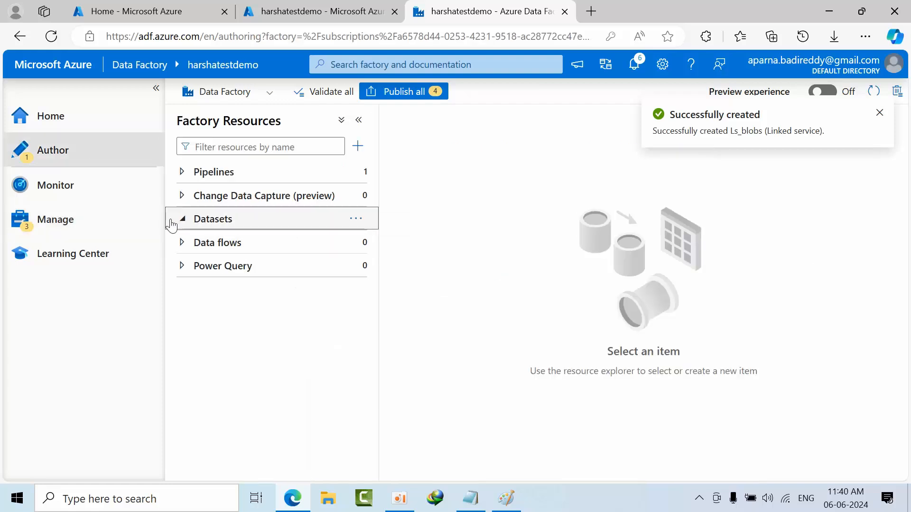
pyautogui.click(184, 222)
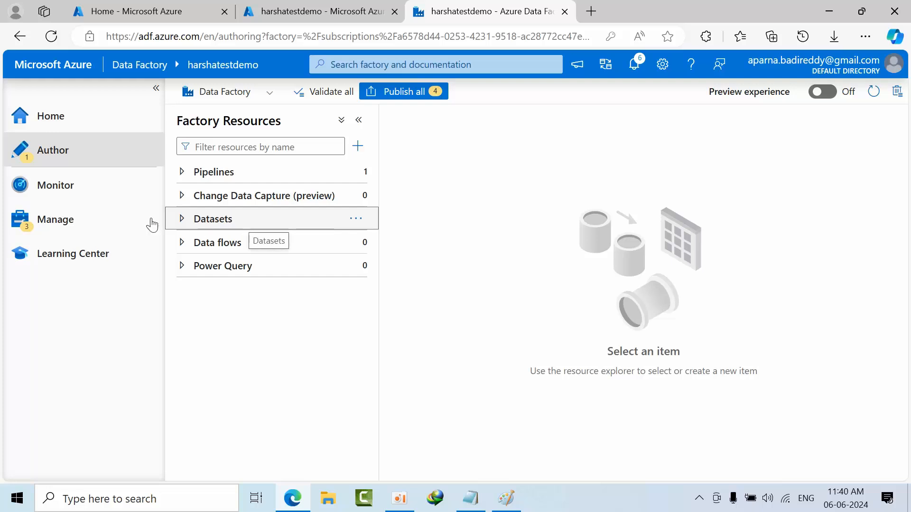
pyautogui.click(356, 220)
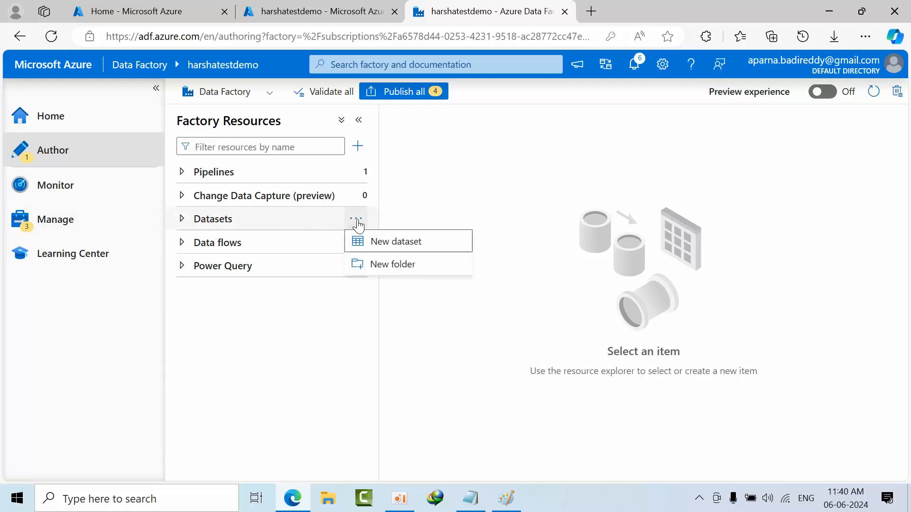
pyautogui.click(384, 245)
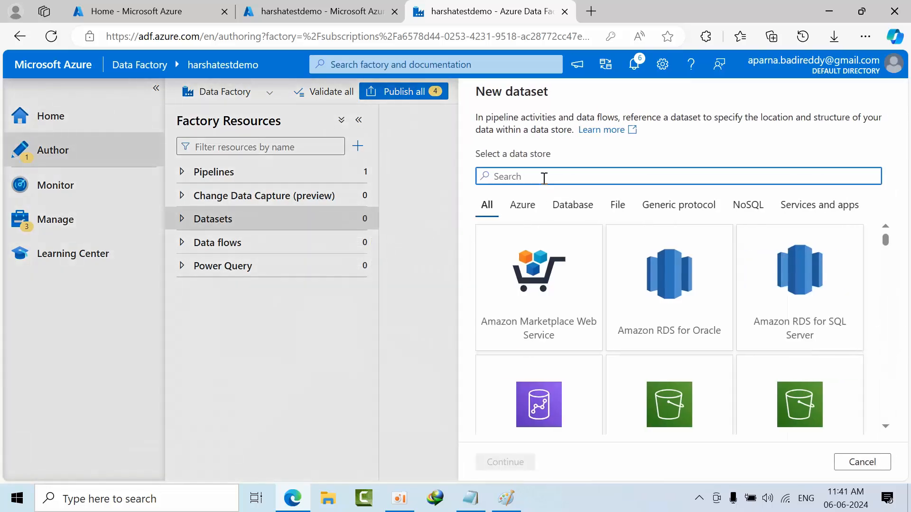
# - Search the data stores for sql, choose Azure SQL Database and continue to the dataset properties
pyautogui.write('blob')
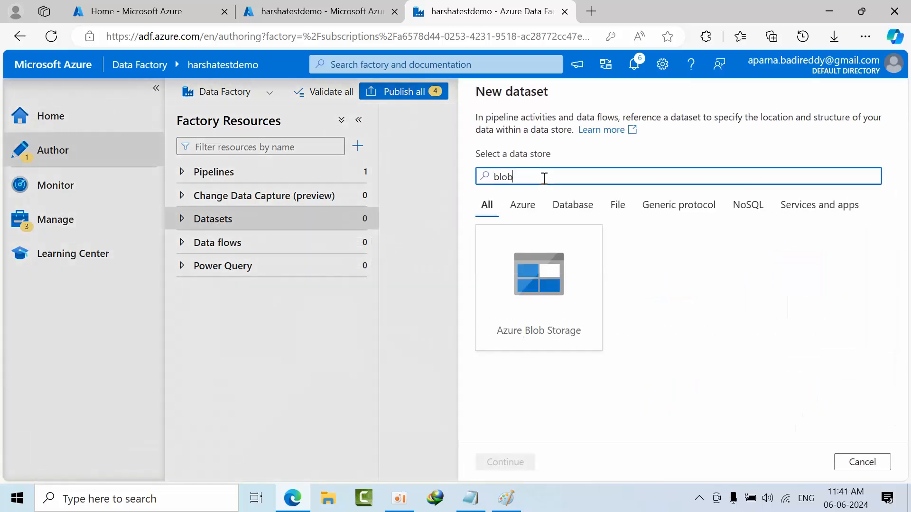
pyautogui.press('BackSpace')
pyautogui.press('BackSpace')
pyautogui.press('BackSpace')
pyautogui.press('BackSpace')
pyautogui.write('sou')
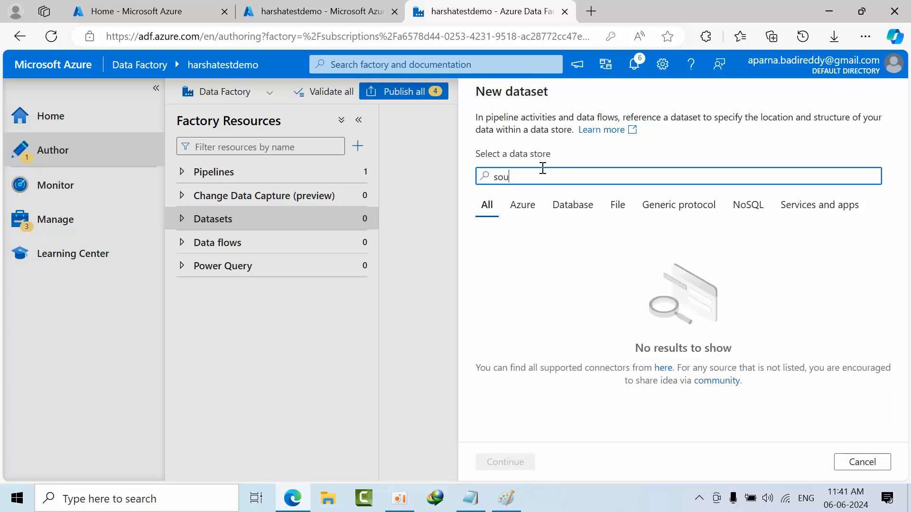
pyautogui.press('BackSpace')
pyautogui.press('BackSpace')
pyautogui.write('ql')
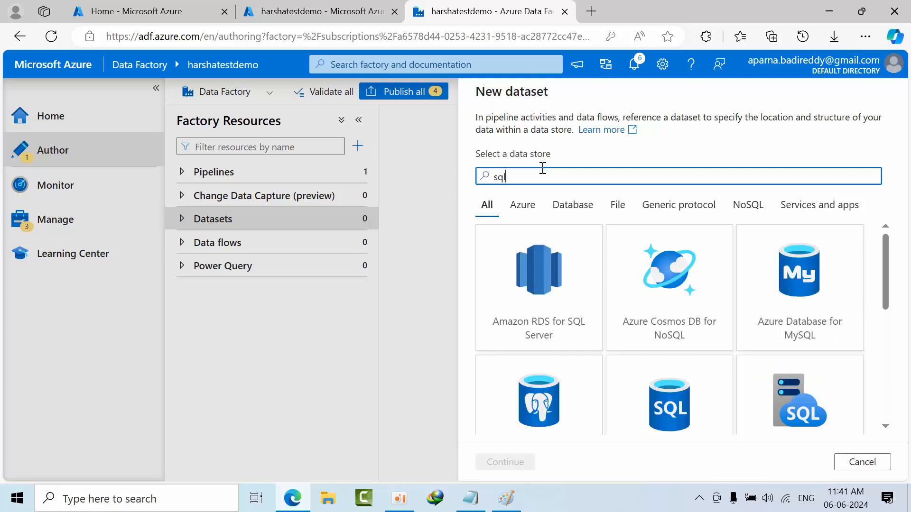
pyautogui.scroll(-1, 687, 280)
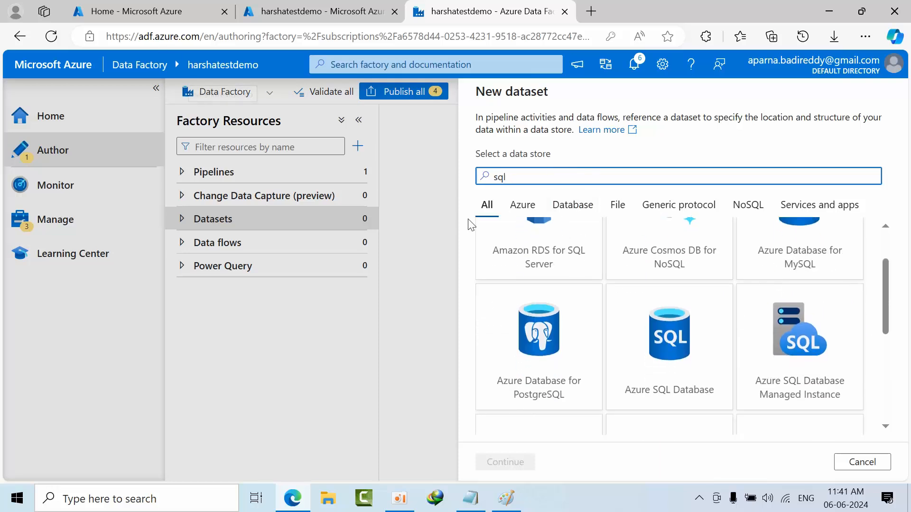
pyautogui.click(676, 370)
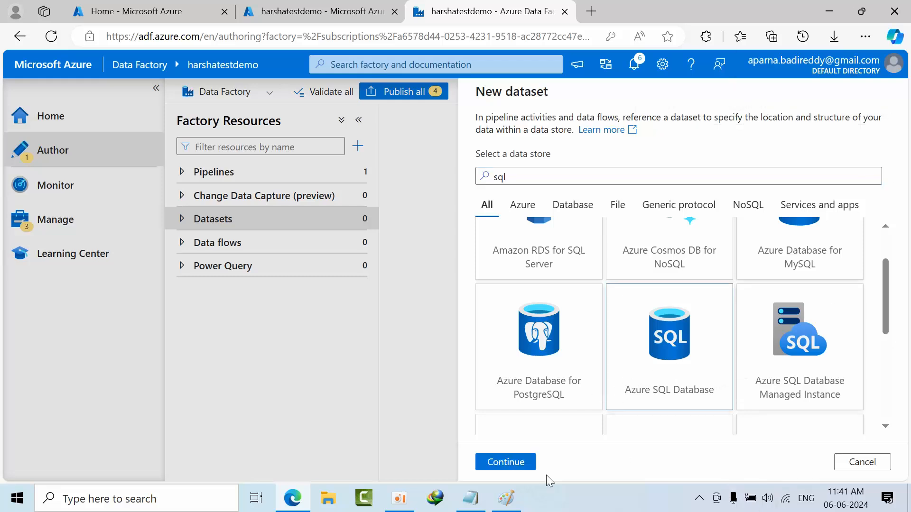
pyautogui.click(493, 462)
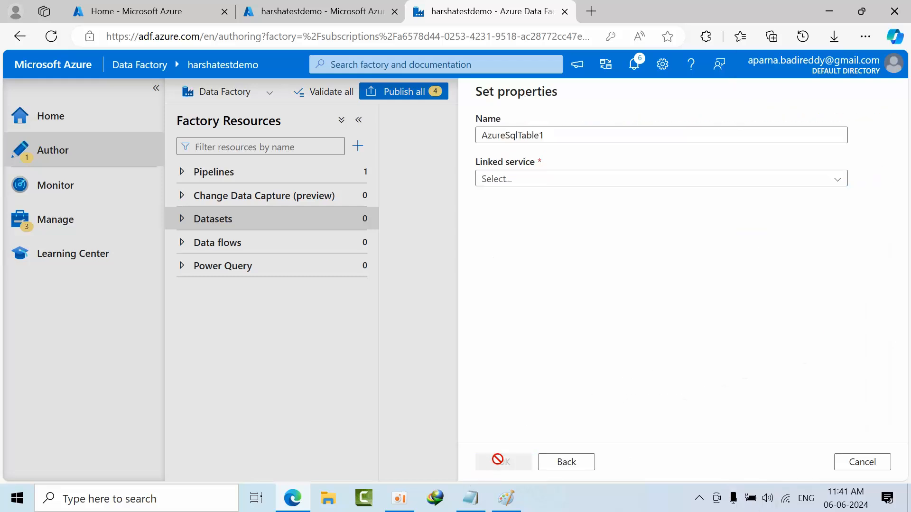
# - Name the Azure SQL dataset DS_testdemo003_test and select AzureSqlDatabase1 as its linked service
pyautogui.write('DS')
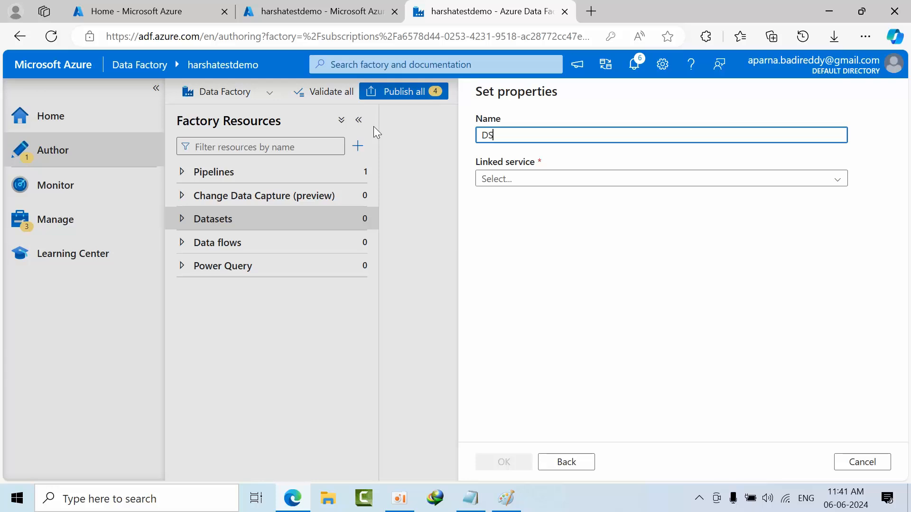
pyautogui.write('_')
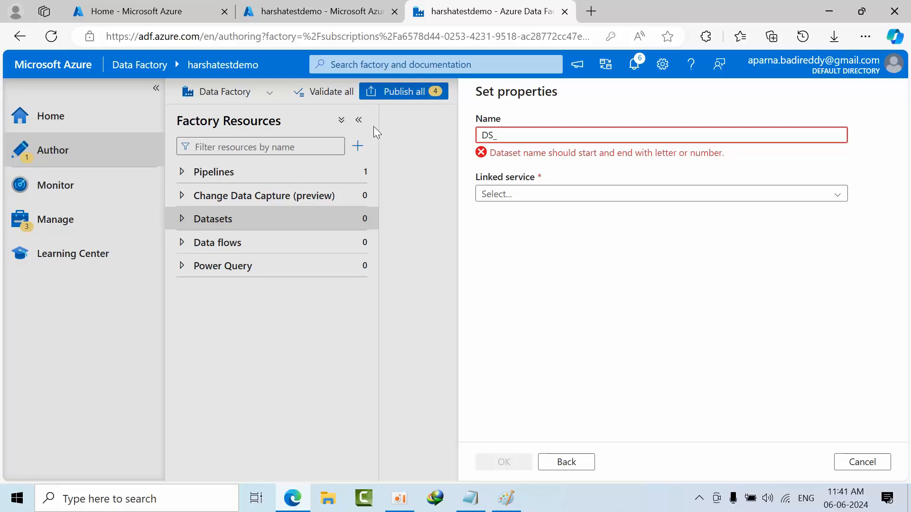
pyautogui.write('testdemo003_test')
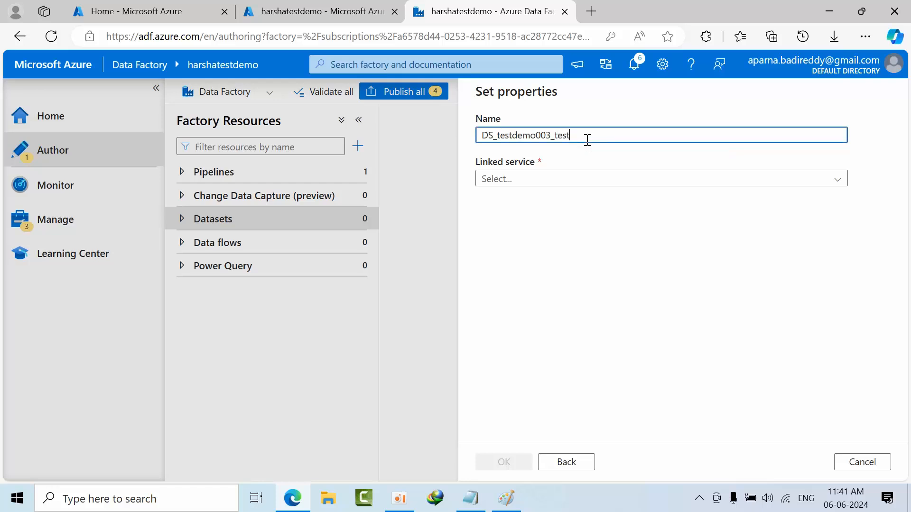
pyautogui.click(545, 180)
pyautogui.click(531, 244)
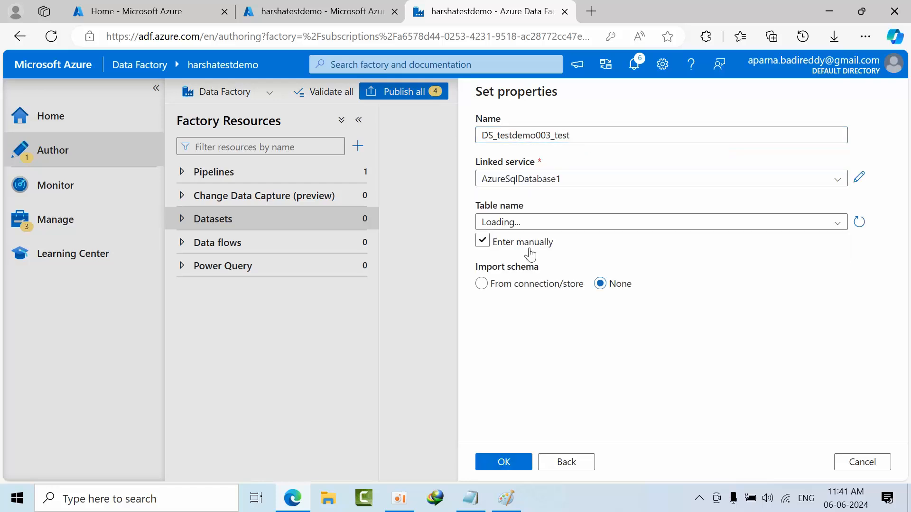
# - Choose the dbo.resource_stats_copy table, create the SQL dataset and hide its Properties pane
pyautogui.click(530, 250)
pyautogui.click(539, 224)
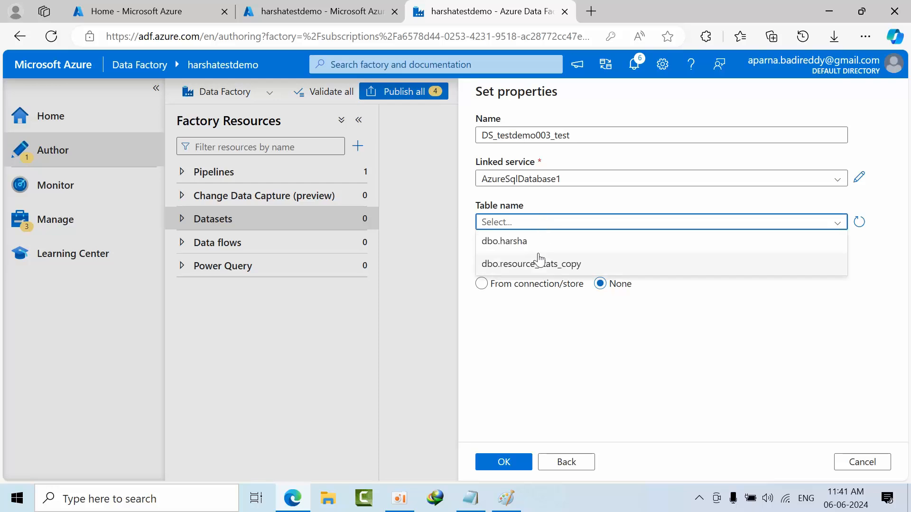
pyautogui.click(550, 265)
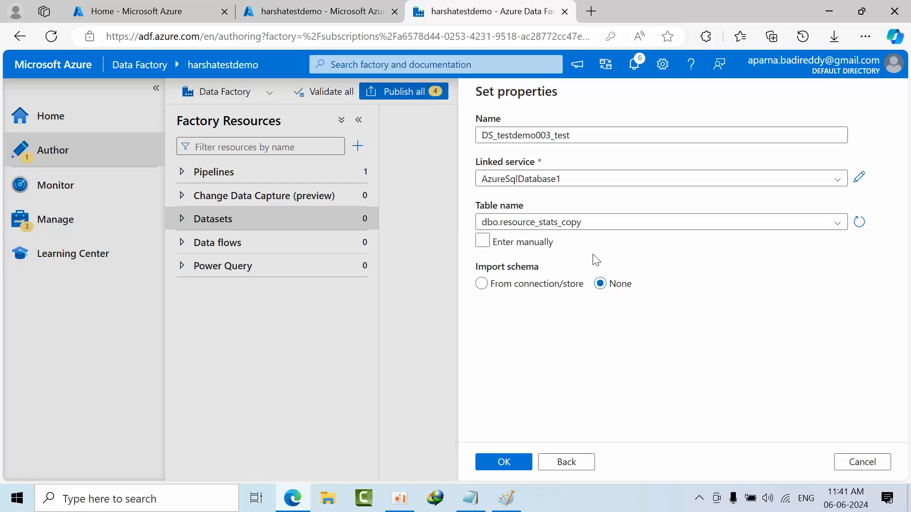
pyautogui.click(504, 461)
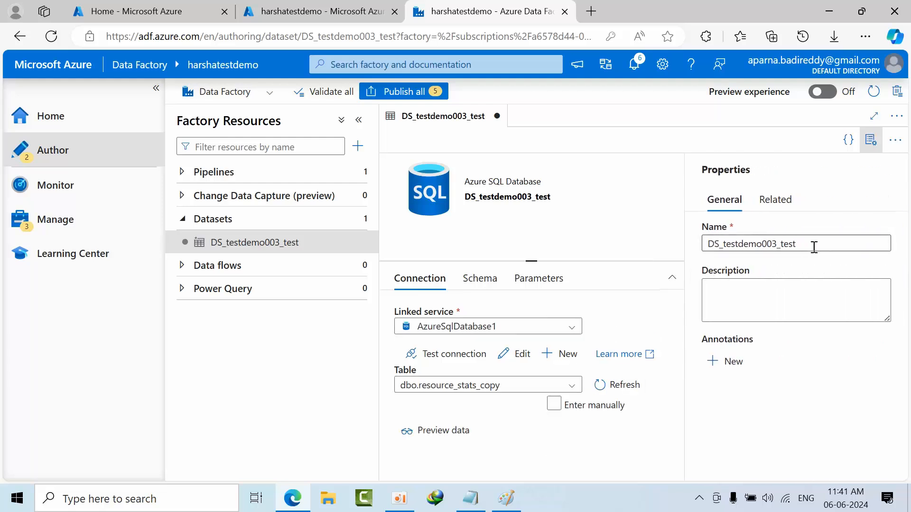
pyautogui.click(871, 139)
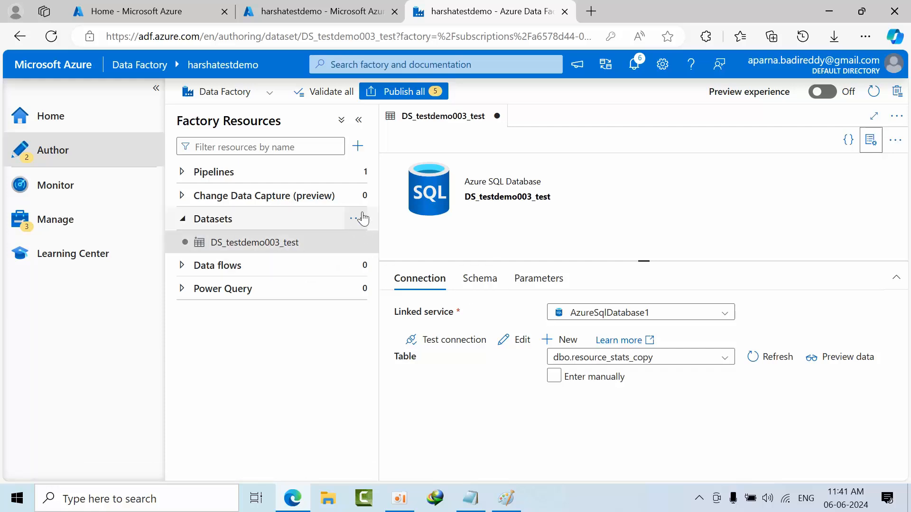
# - Start another dataset from the Datasets group, using Azure Blob Storage as the data store and DelimitedText as the format
pyautogui.click(356, 219)
pyautogui.click(367, 242)
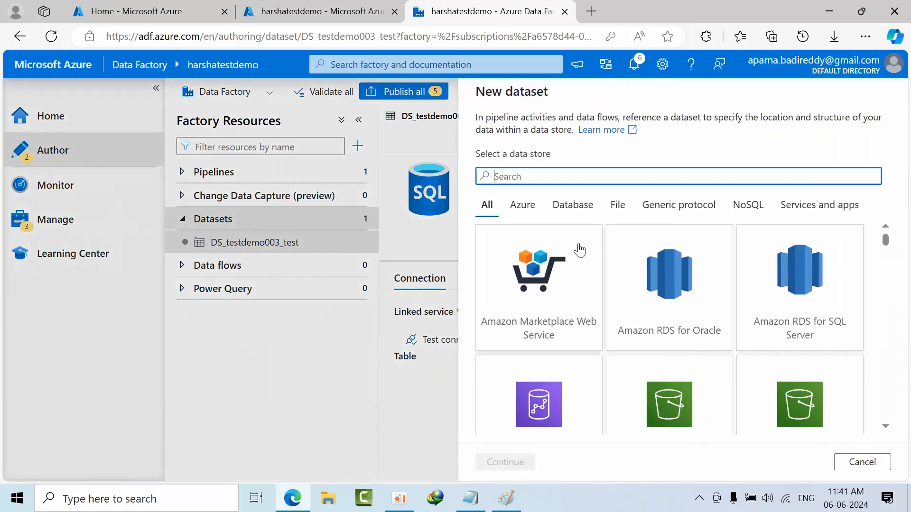
pyautogui.write('blo')
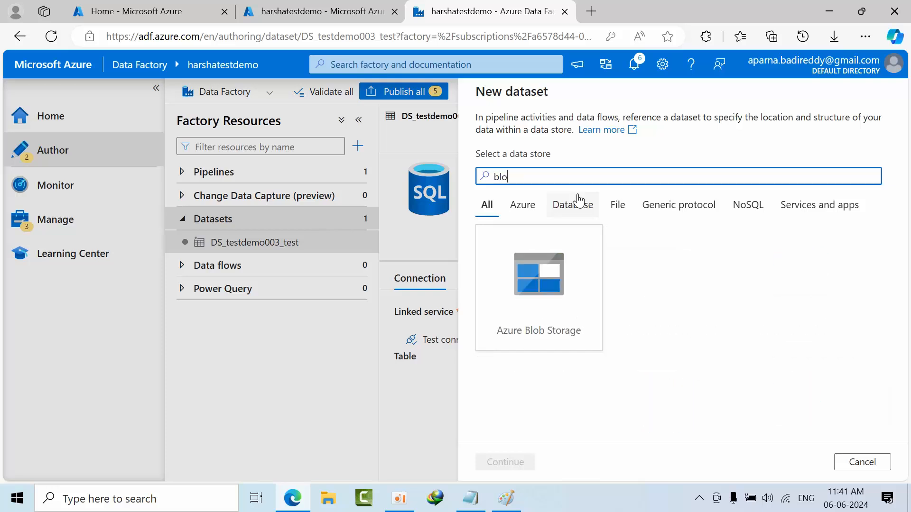
pyautogui.click(564, 304)
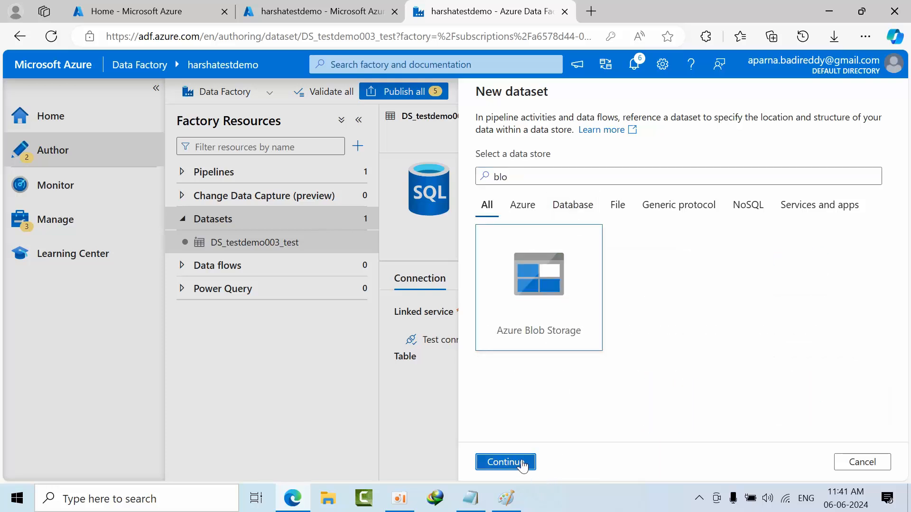
pyautogui.click(505, 462)
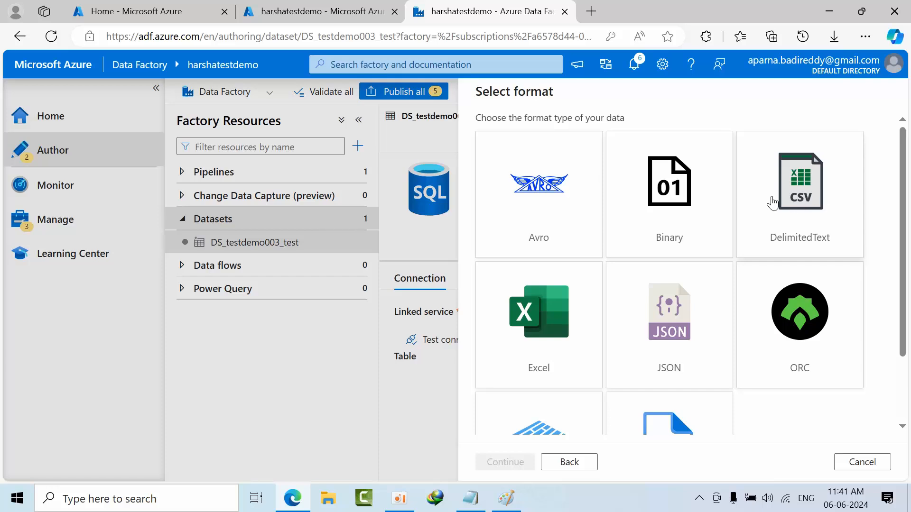
pyautogui.click(798, 202)
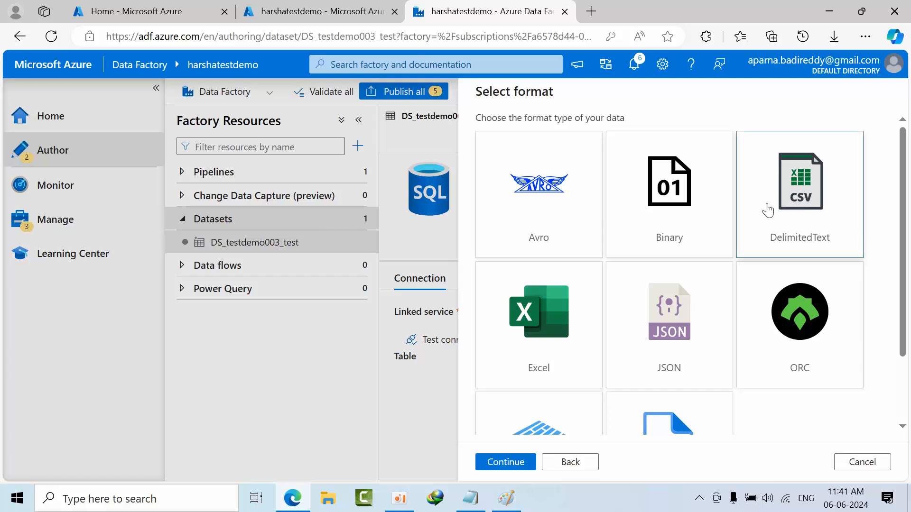
pyautogui.click(506, 461)
# - Name the delimited text dataset Ds_blob_stats and select Ls_blobs as its linked service
pyautogui.click(563, 135)
pyautogui.hotkey('ctrl', 'a')
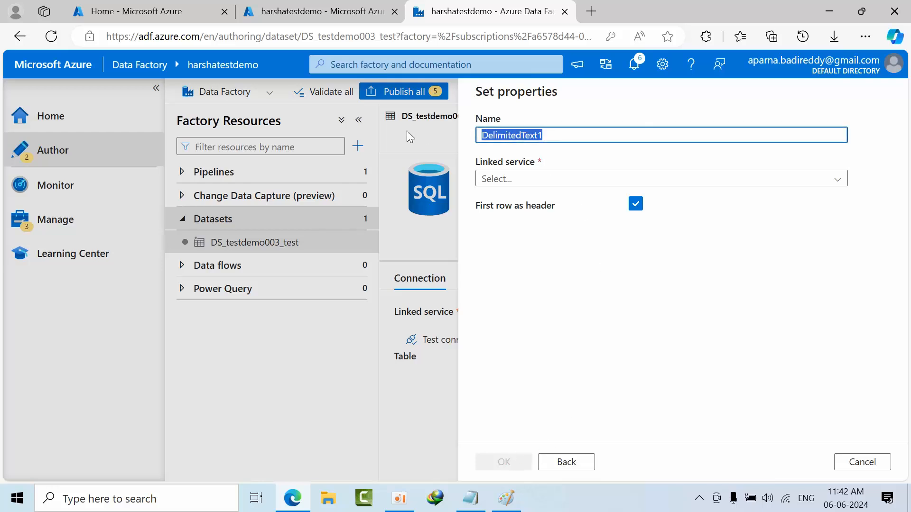
pyautogui.write('Ds')
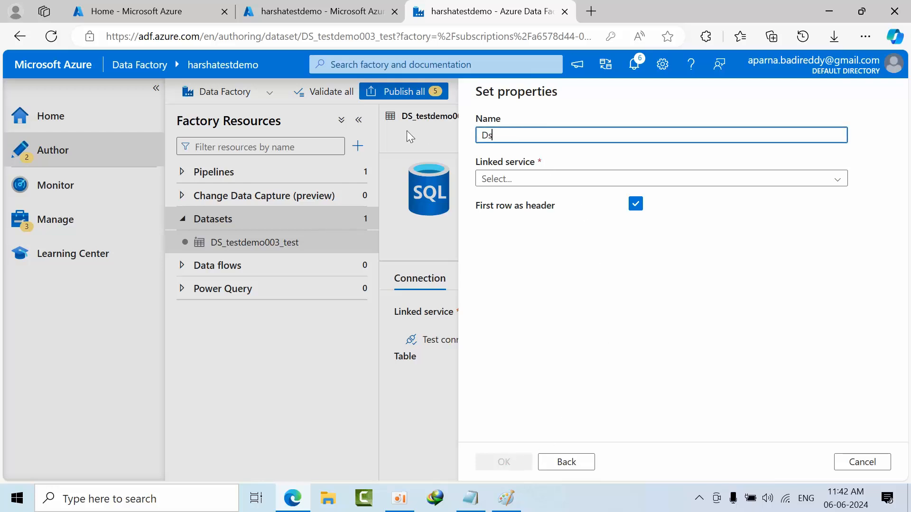
pyautogui.write('s_blo')
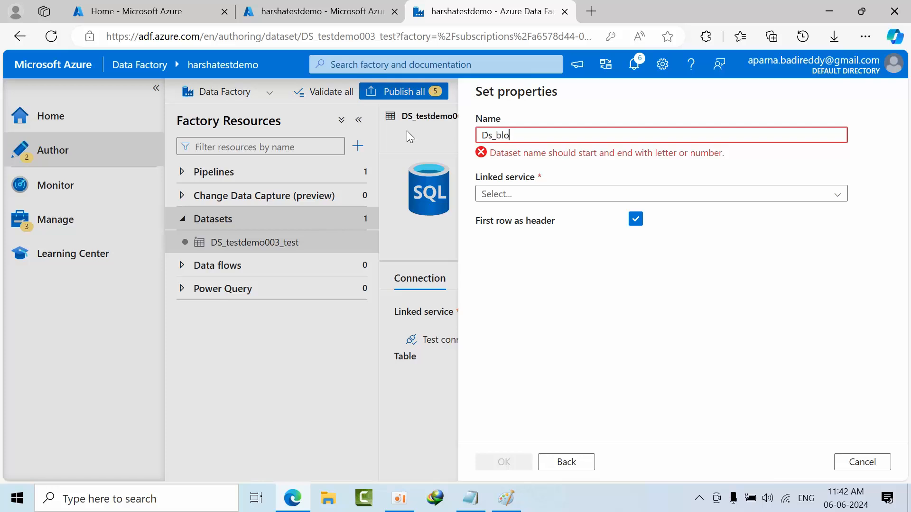
pyautogui.write('b')
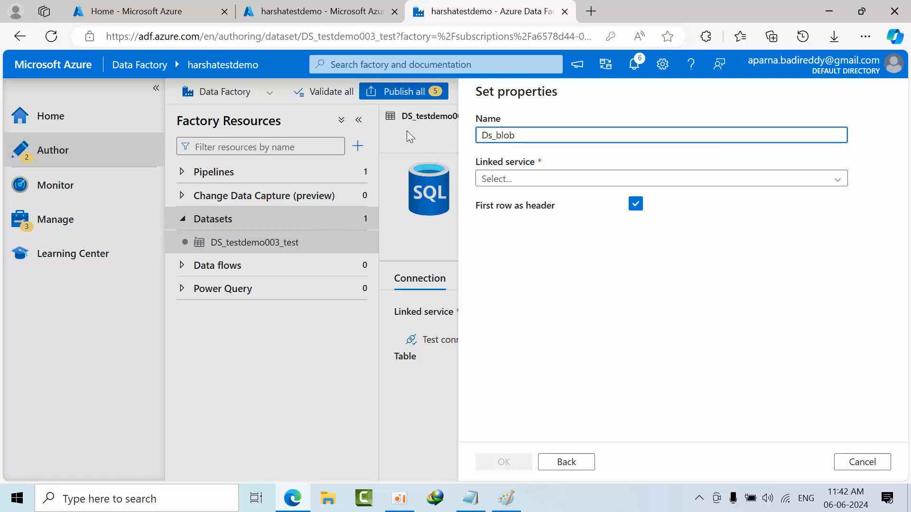
pyautogui.write('_')
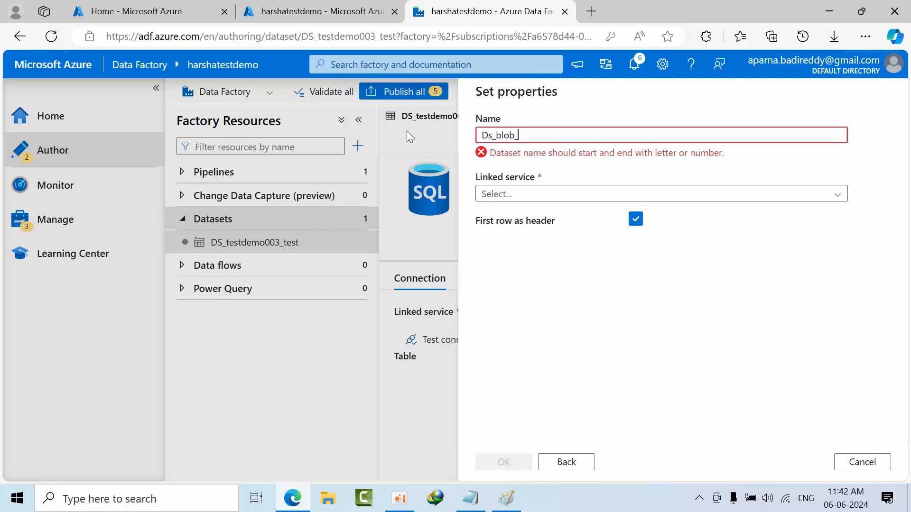
pyautogui.write('stas')
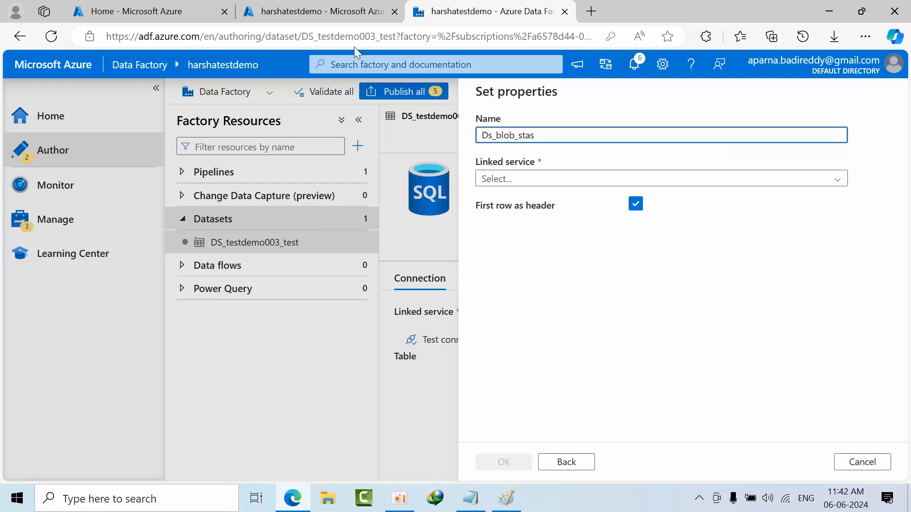
pyautogui.click(504, 179)
pyautogui.click(504, 247)
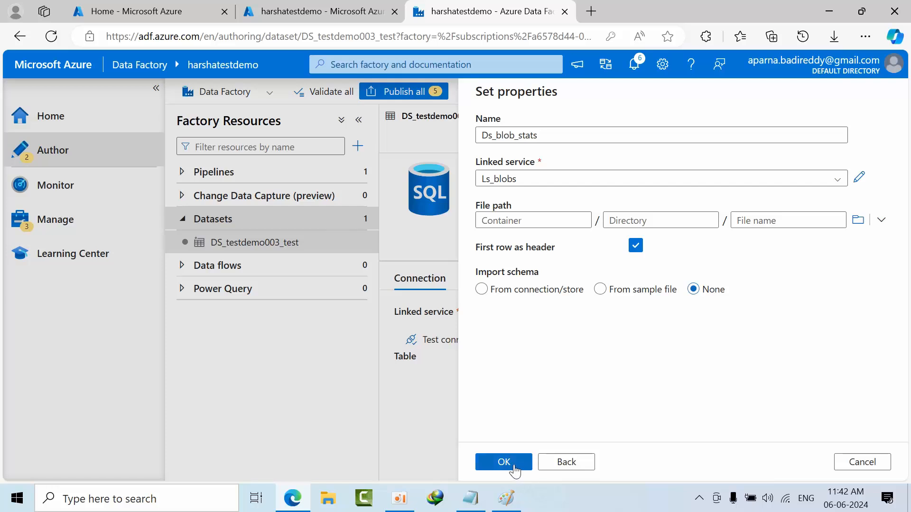
# - Browse the storage to set the test folder as the dataset's file path, and create the dataset
pyautogui.click(858, 221)
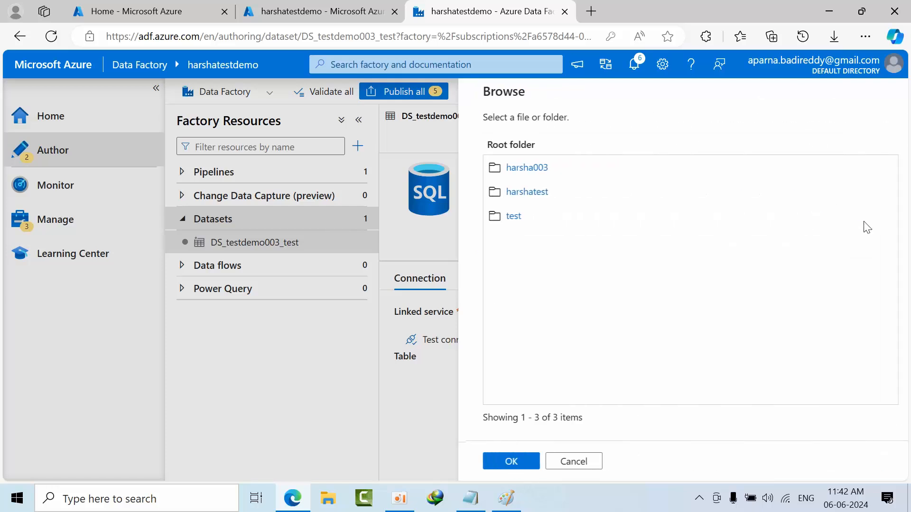
pyautogui.click(507, 215)
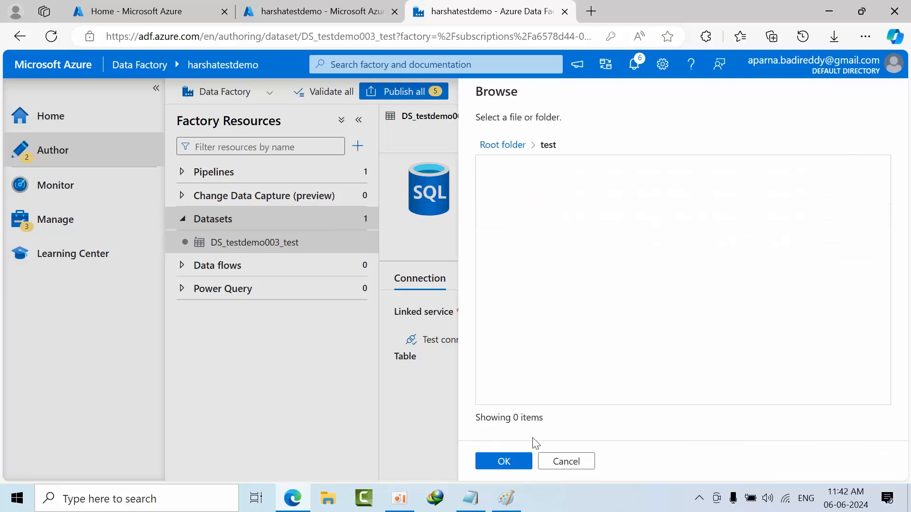
pyautogui.click(508, 464)
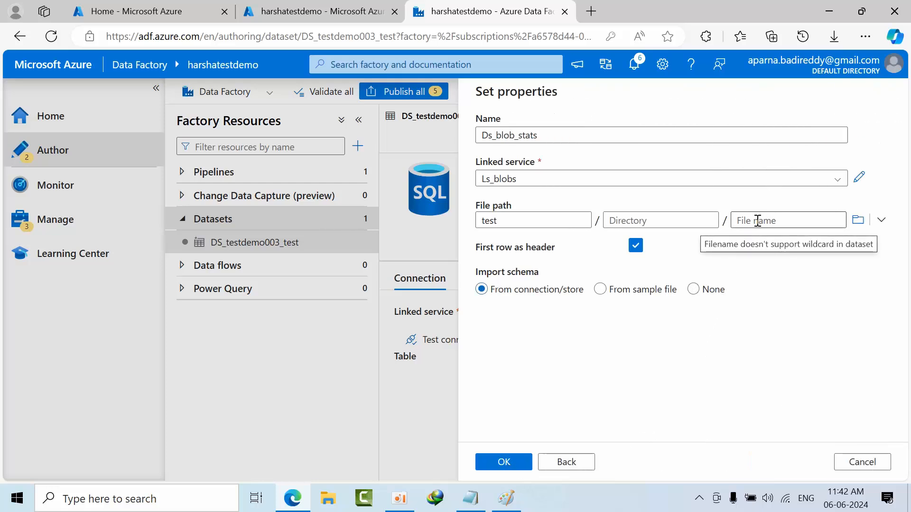
pyautogui.click(693, 289)
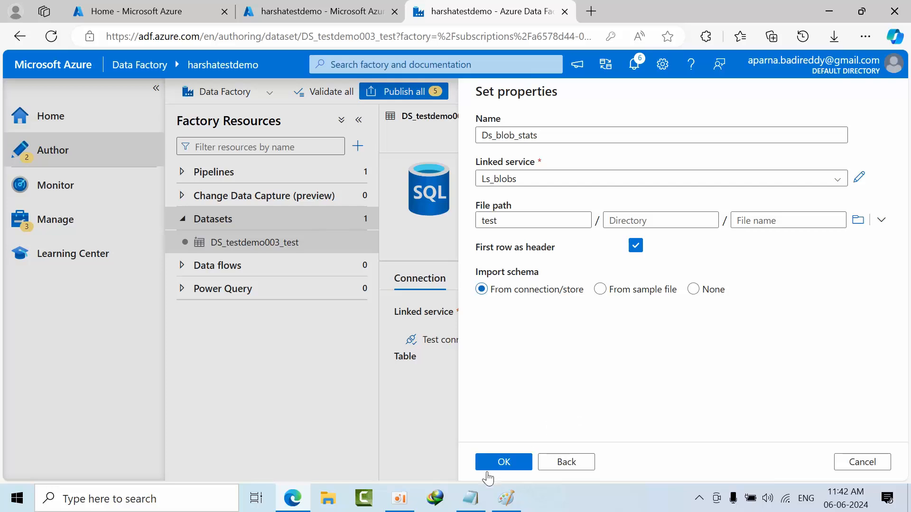
pyautogui.click(506, 462)
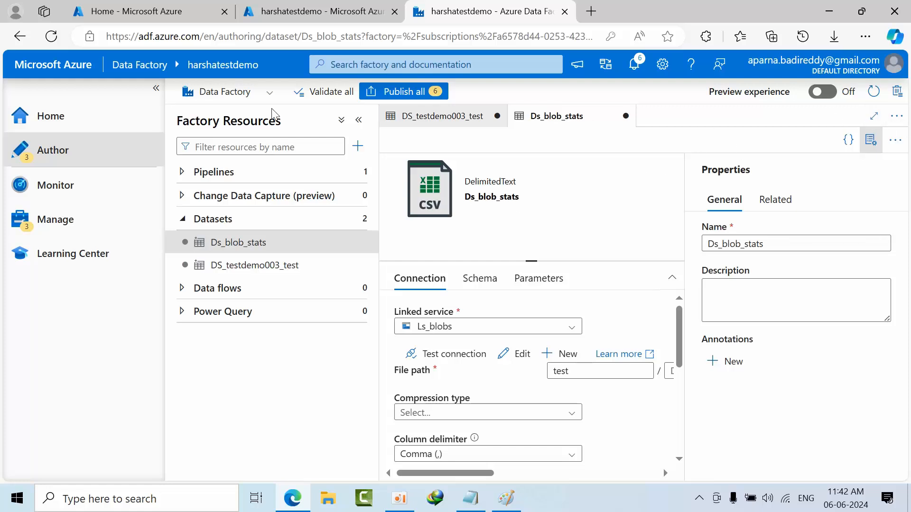
# - Collapse the navigation sidebar, delete the existing pipeline1 from the Pipelines group and dismiss the notification
pyautogui.click(156, 88)
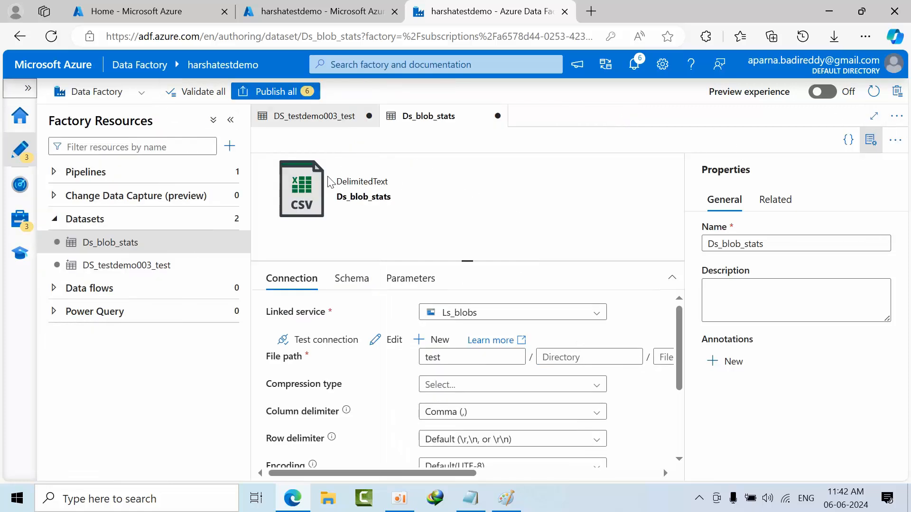
pyautogui.moveTo(333, 199); pyautogui.dragTo(441, 218)
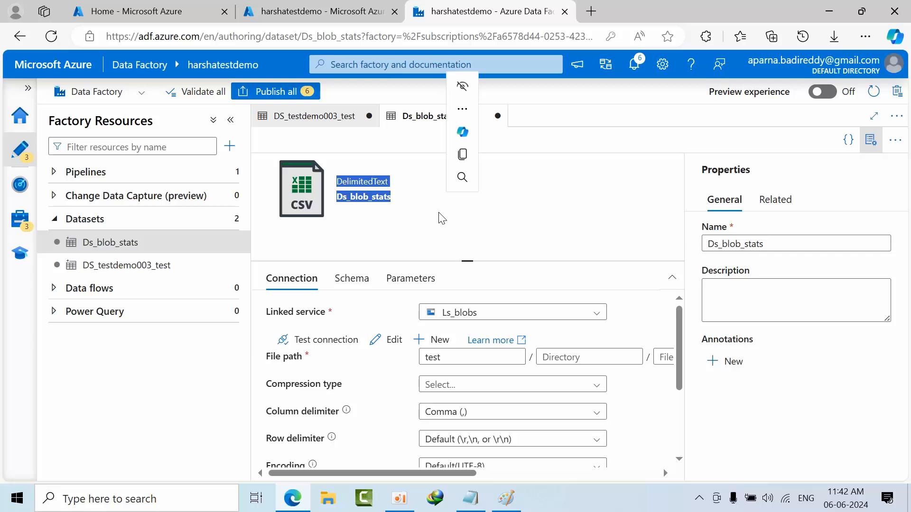
pyautogui.click(112, 173)
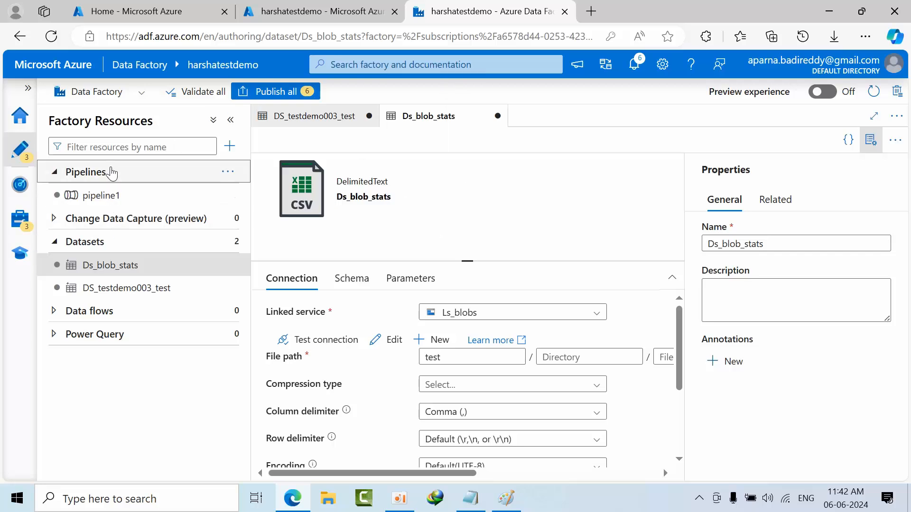
pyautogui.click(232, 194)
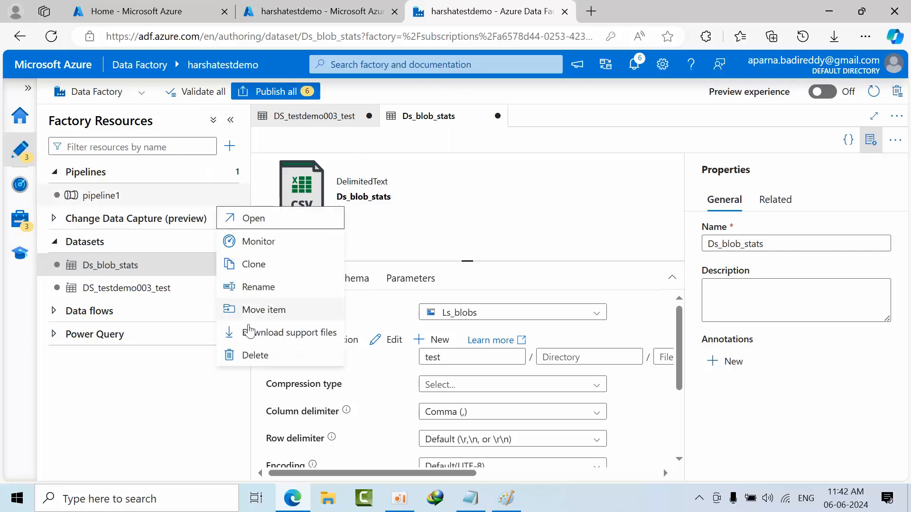
pyautogui.click(261, 364)
pyautogui.click(369, 325)
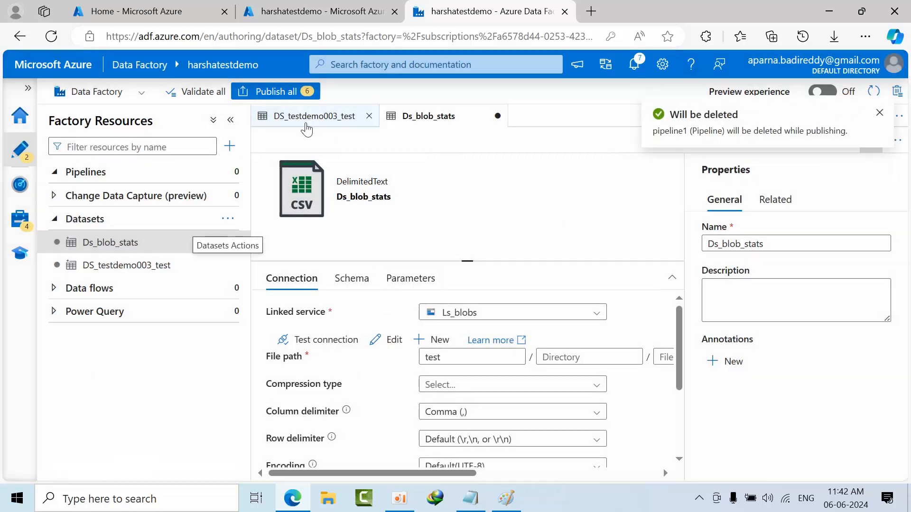
pyautogui.click(53, 173)
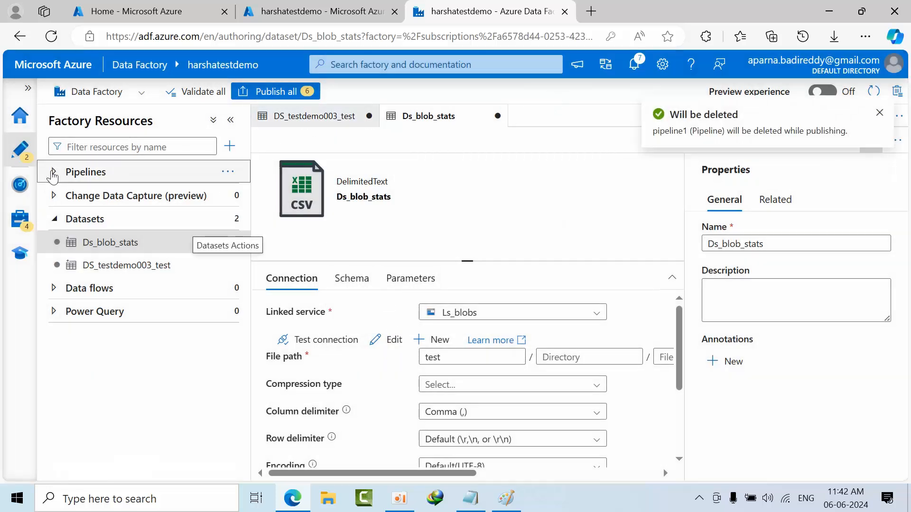
pyautogui.click(879, 113)
# - Create a new empty pipeline in the Pipelines group
pyautogui.click(873, 116)
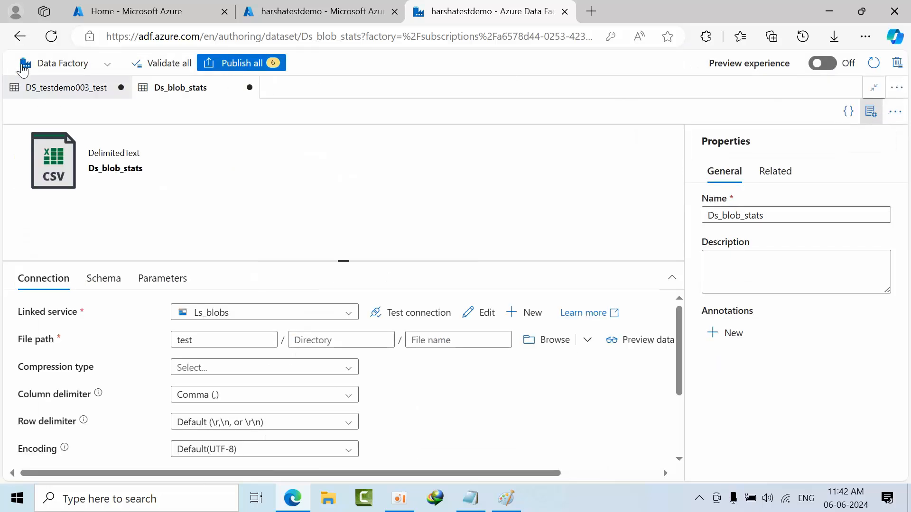
pyautogui.click(873, 87)
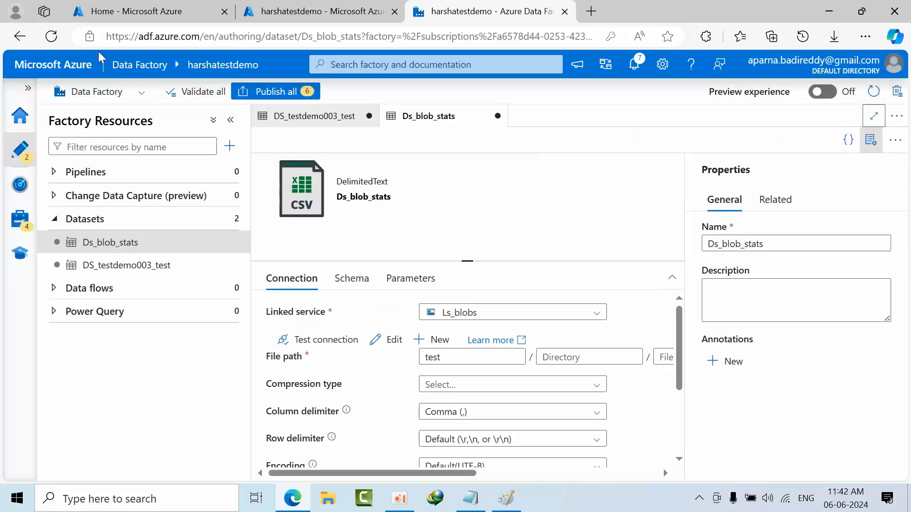
pyautogui.click(230, 172)
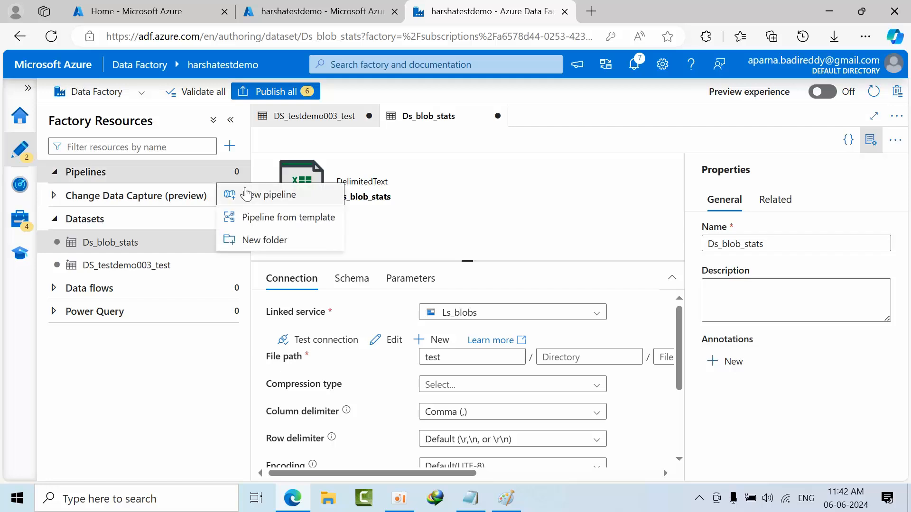
pyautogui.click(246, 194)
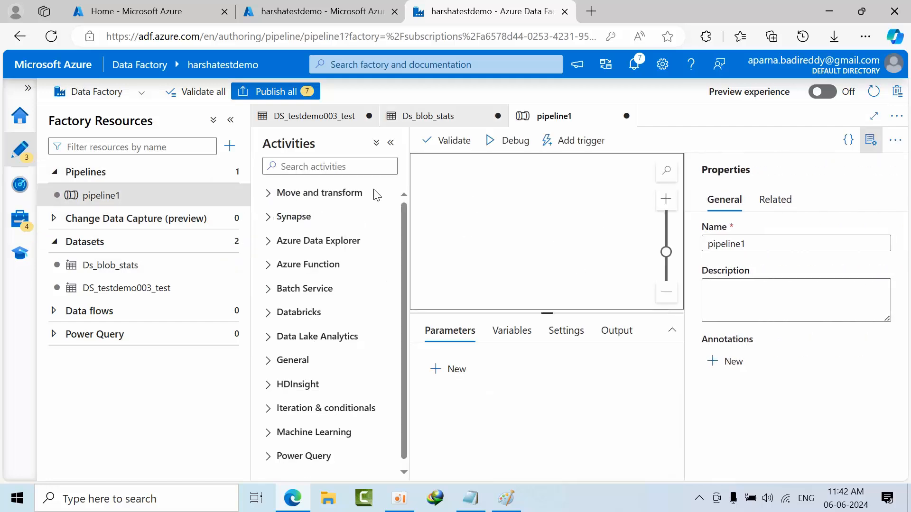
# - Collapse the factory resources pane and add a Copy data activity from the Move and transform group to the pipeline canvas
pyautogui.click(230, 120)
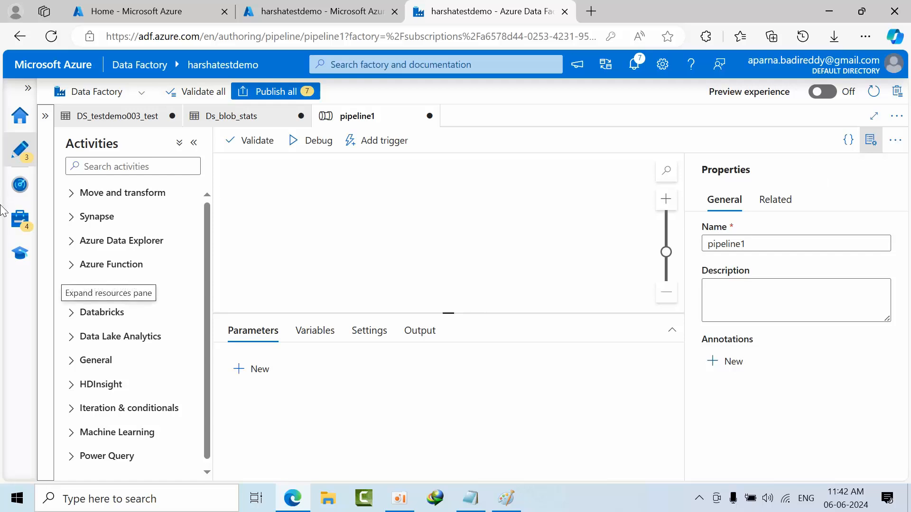
pyautogui.click(79, 198)
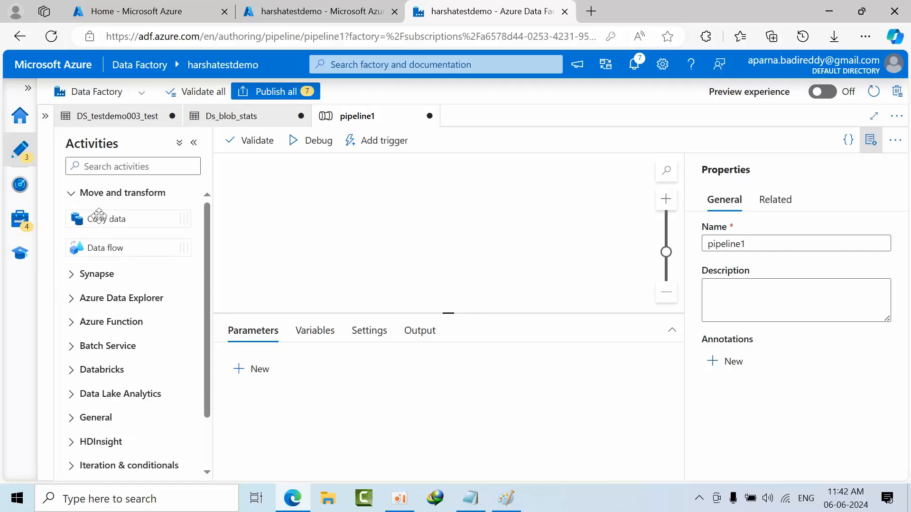
pyautogui.moveTo(98, 215); pyautogui.dragTo(368, 202)
pyautogui.click(509, 233)
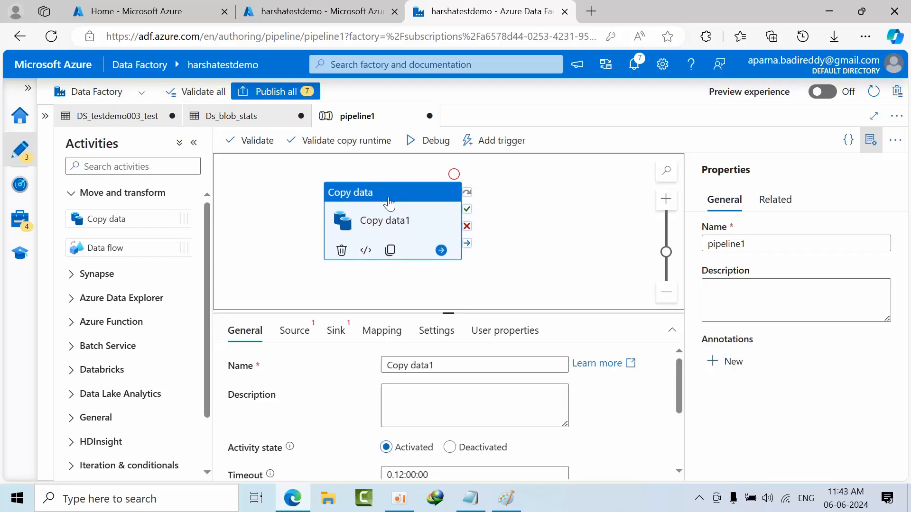
pyautogui.click(563, 226)
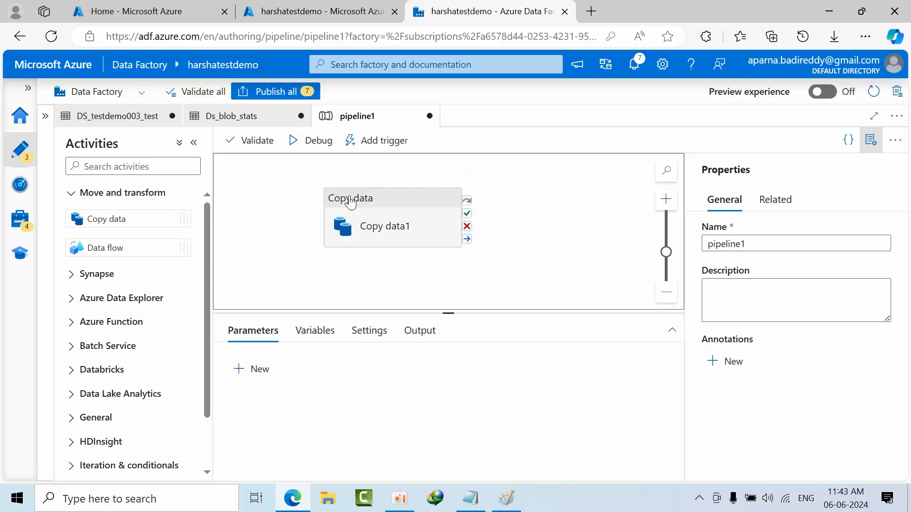
# - Set DS_testdemo003_test as the source dataset of the Copy data1 activity
pyautogui.click(375, 200)
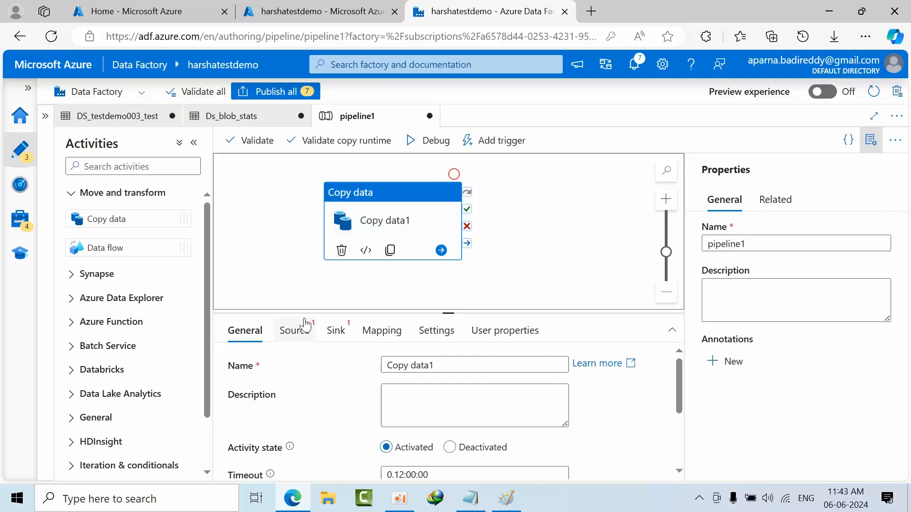
pyautogui.click(292, 331)
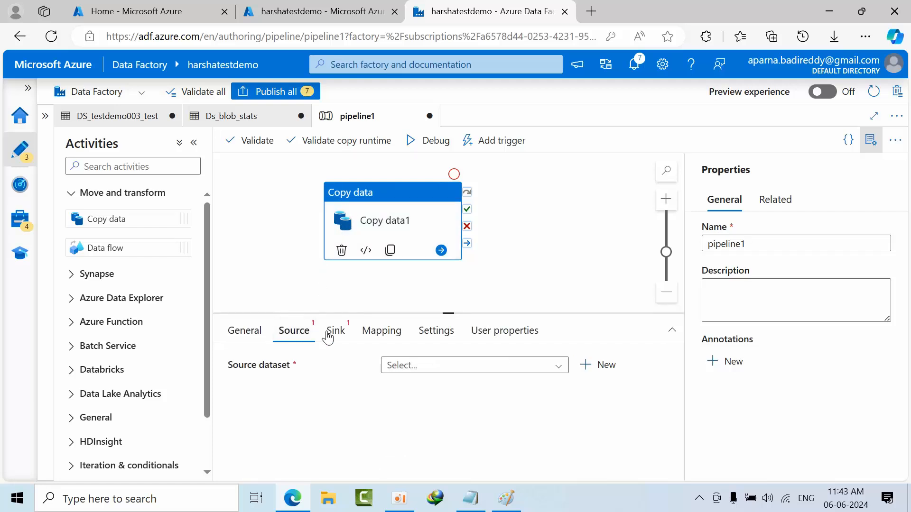
pyautogui.click(445, 367)
pyautogui.click(450, 409)
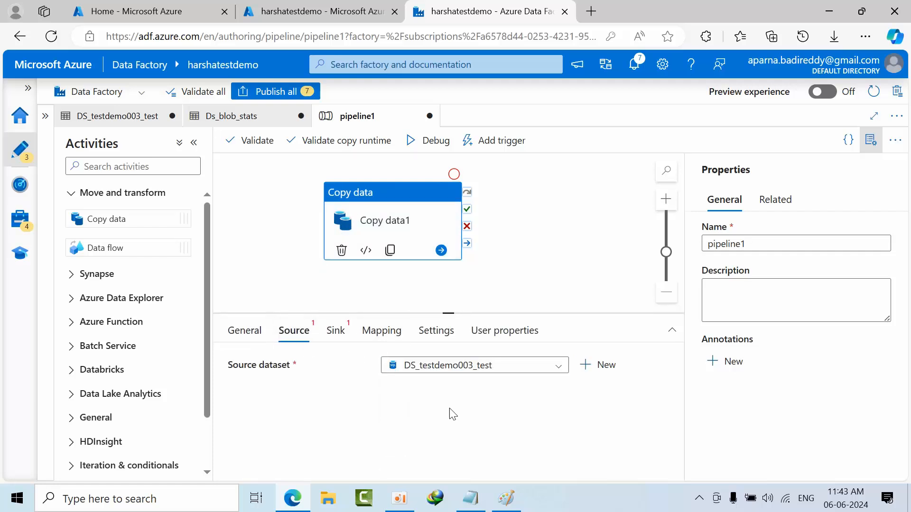
pyautogui.scroll(-2, 452, 413)
pyautogui.scroll(3, 452, 411)
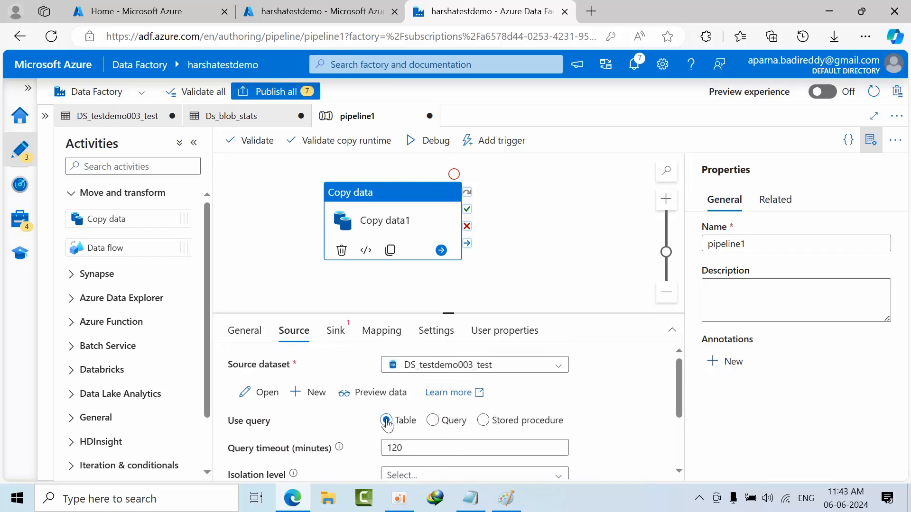
# - Preview the source dataset's table data, close the preview and review the remaining source settings
pyautogui.click(386, 396)
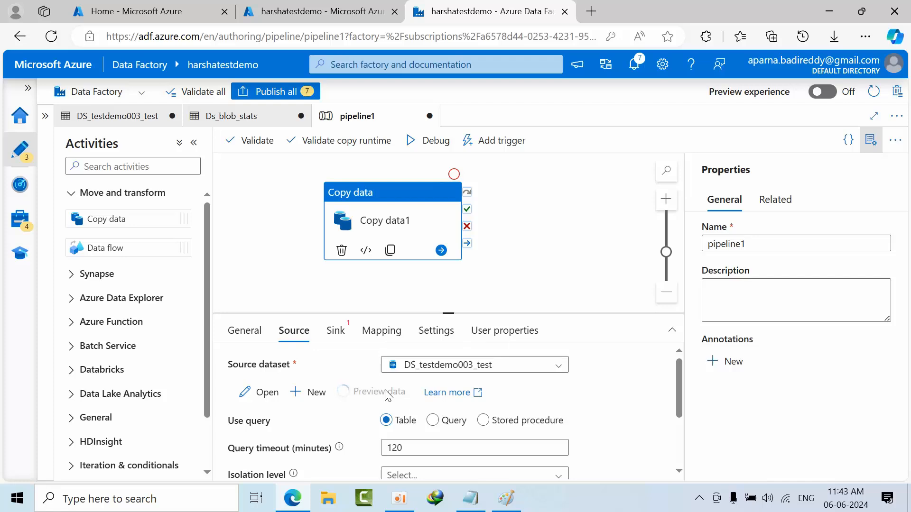
pyautogui.scroll(-2, 505, 357)
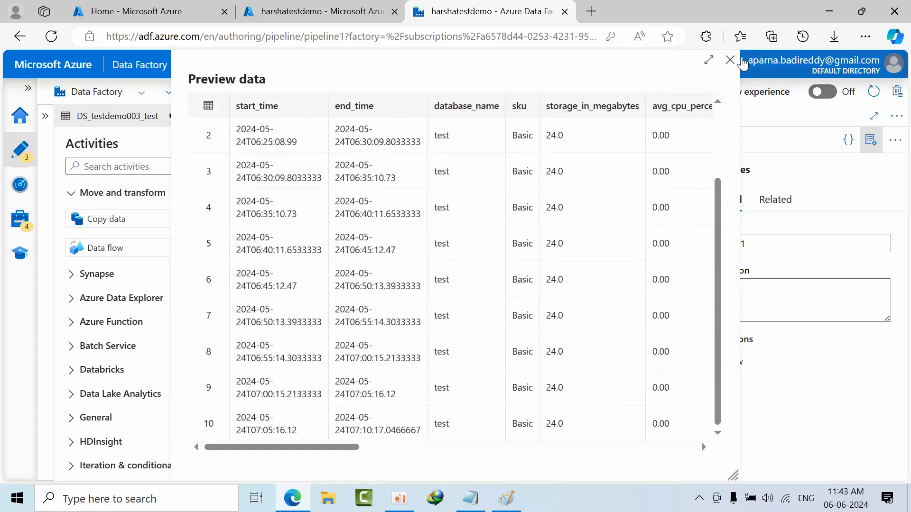
pyautogui.click(730, 63)
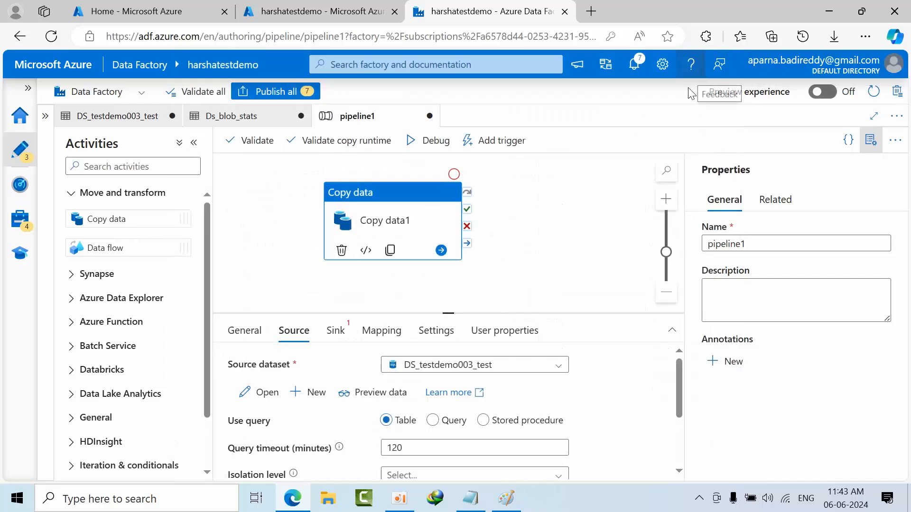
pyautogui.scroll(-4, 559, 393)
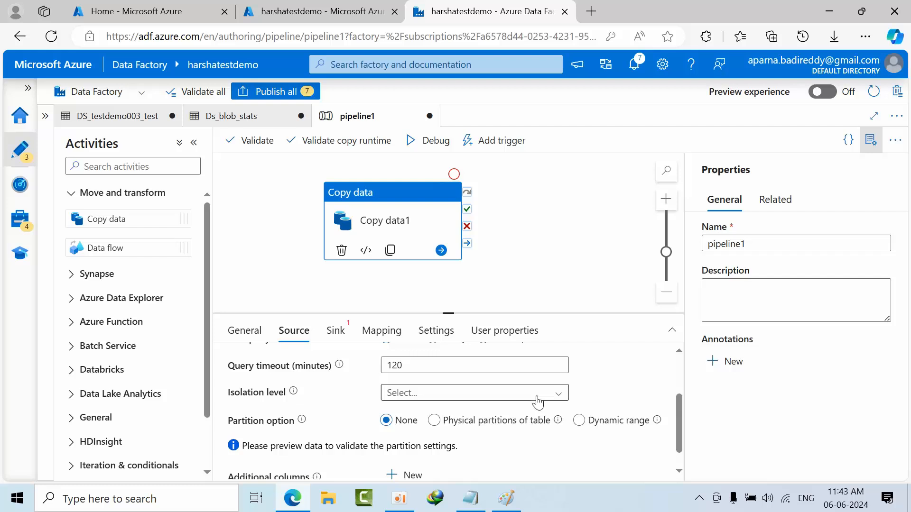
# - Set Ds_blob_stats as the sink dataset of the Copy data1 activity and review its sink settings
pyautogui.click(335, 331)
pyautogui.click(451, 366)
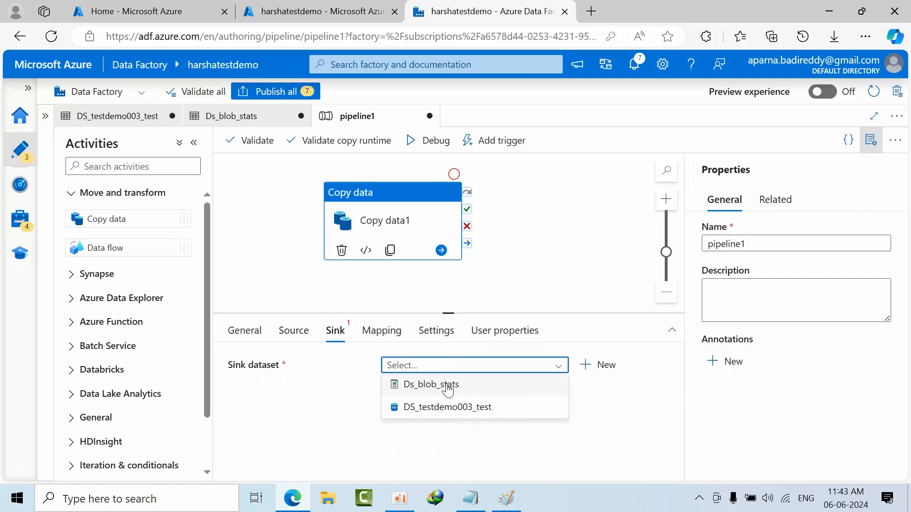
pyautogui.click(417, 385)
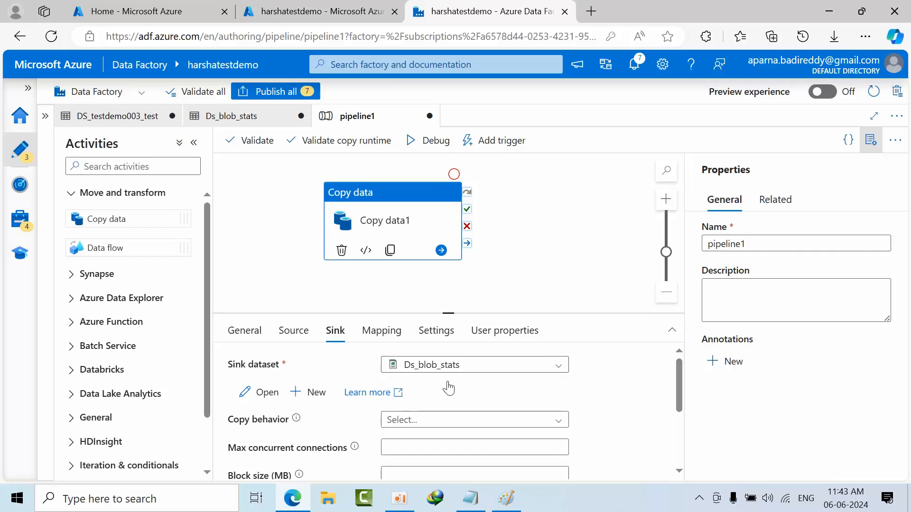
pyautogui.scroll(-3, 450, 386)
pyautogui.scroll(3, 450, 387)
pyautogui.scroll(-3, 450, 387)
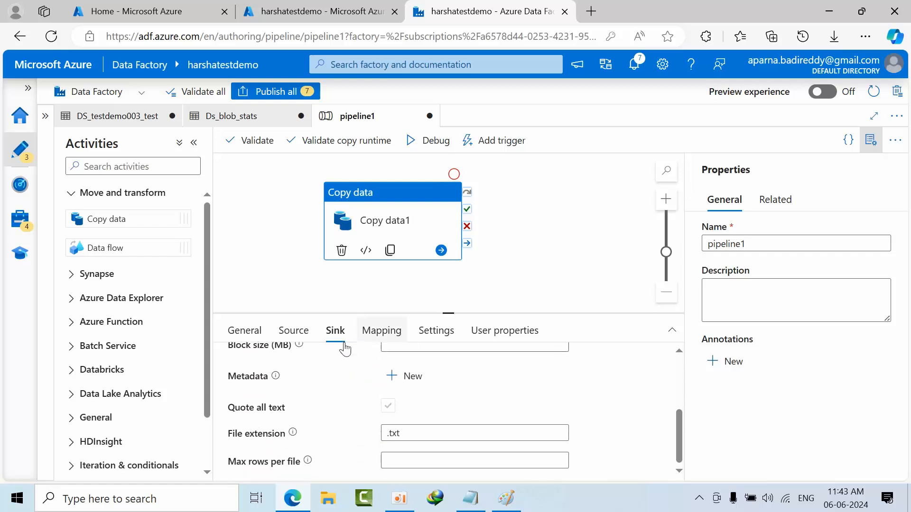
pyautogui.scroll(3, 527, 407)
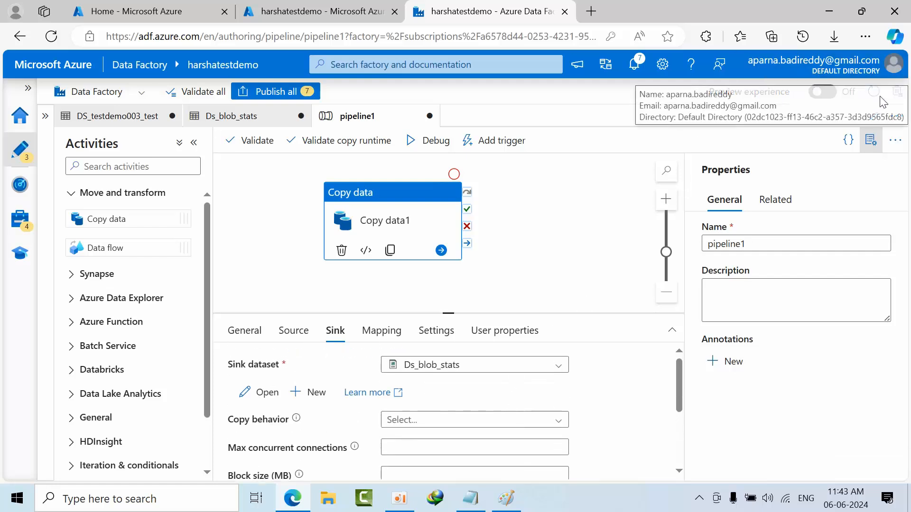
# - Hide the pipeline properties, then validate pipeline1 and start a debug run
pyautogui.click(871, 140)
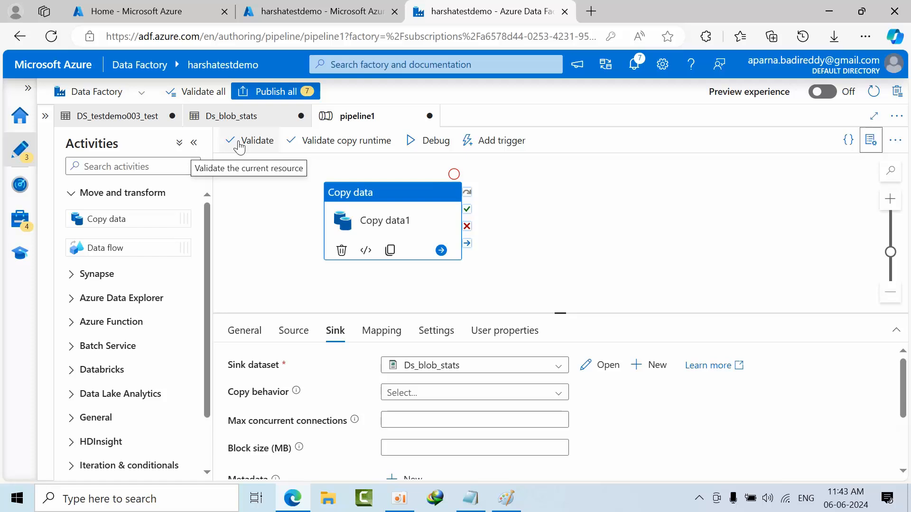
pyautogui.click(240, 145)
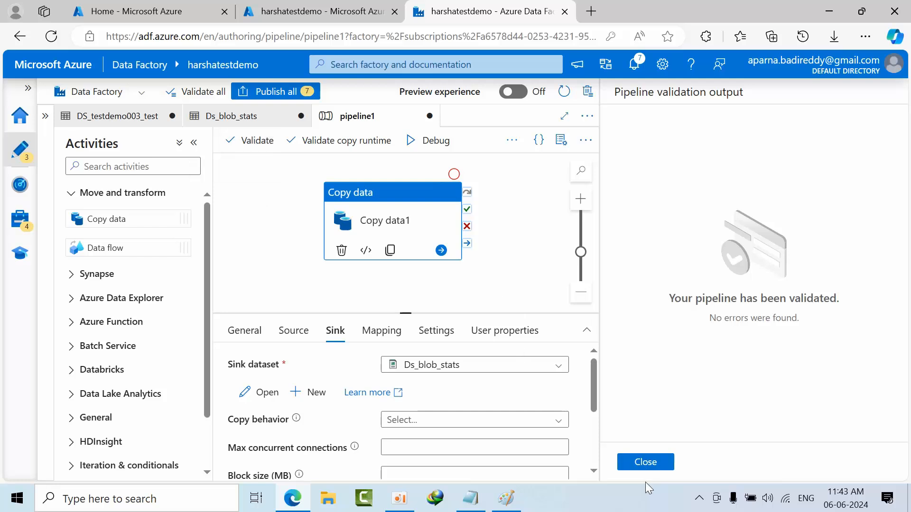
pyautogui.click(659, 464)
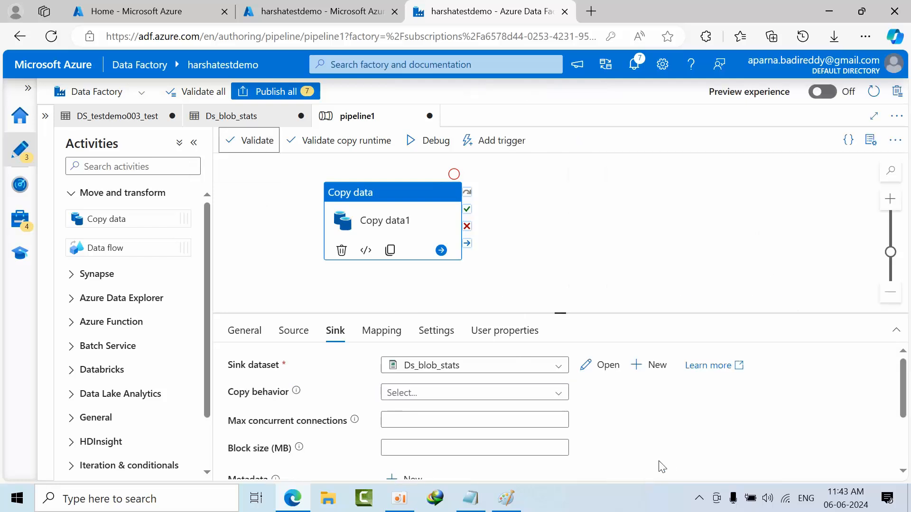
pyautogui.click(437, 145)
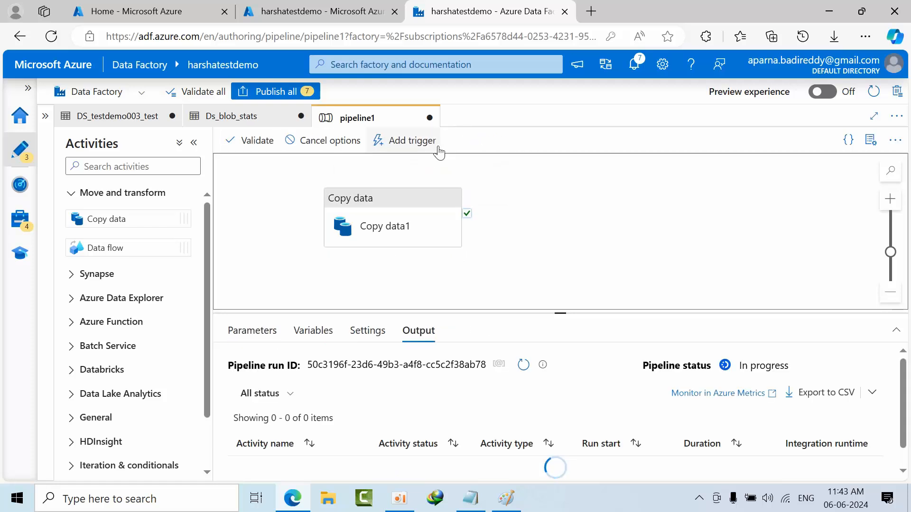
# - Switch to the Azure portal and open the test container of the harsha003 storage account to inspect its contents
pyautogui.click(304, 6)
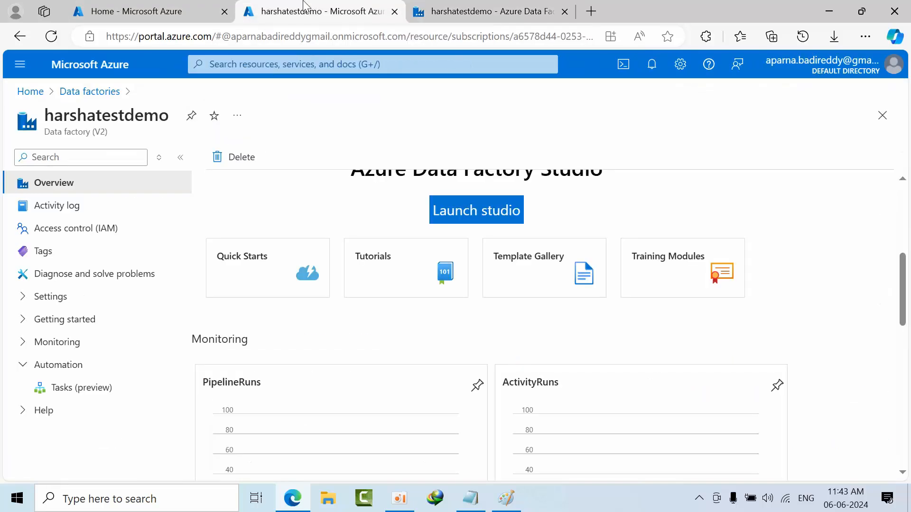
pyautogui.click(127, 10)
pyautogui.click(182, 167)
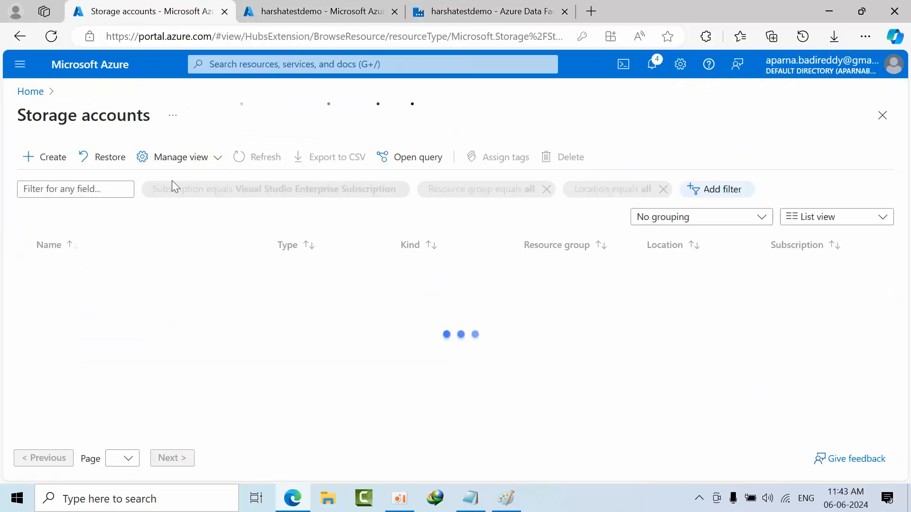
pyautogui.click(79, 318)
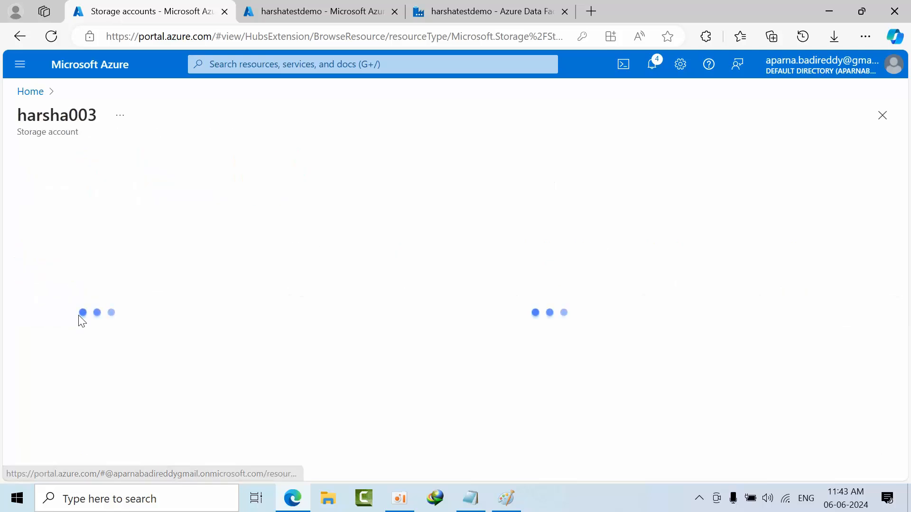
pyautogui.click(73, 388)
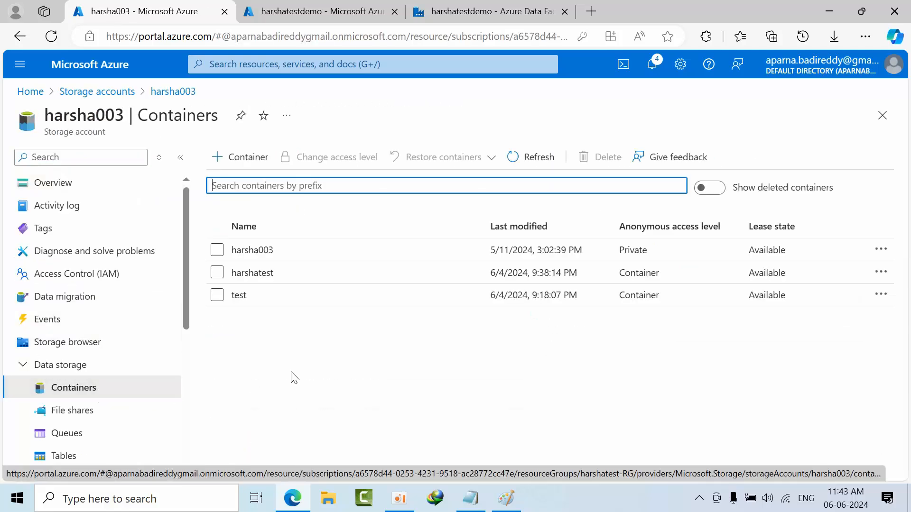
pyautogui.click(285, 304)
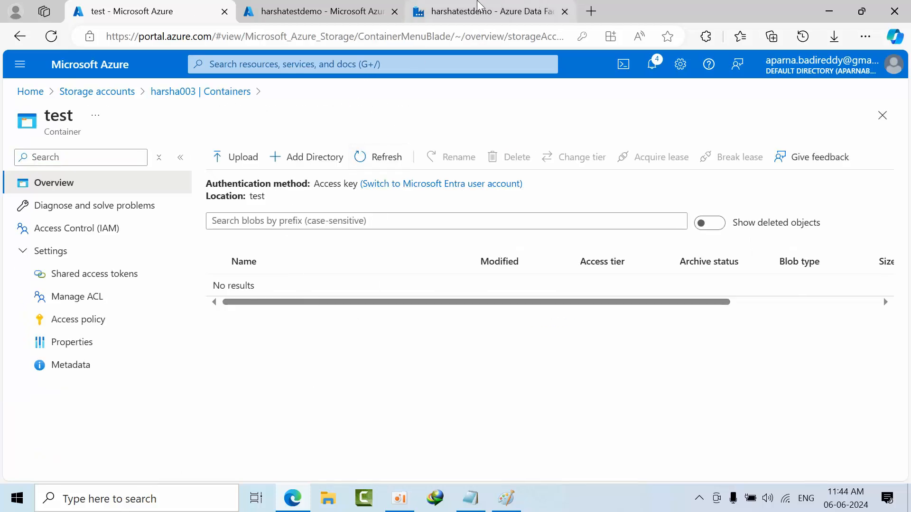
# - Return to Data Factory Studio and refresh the status of the pipeline1 debug run until the copy activity finishes
pyautogui.click(476, 5)
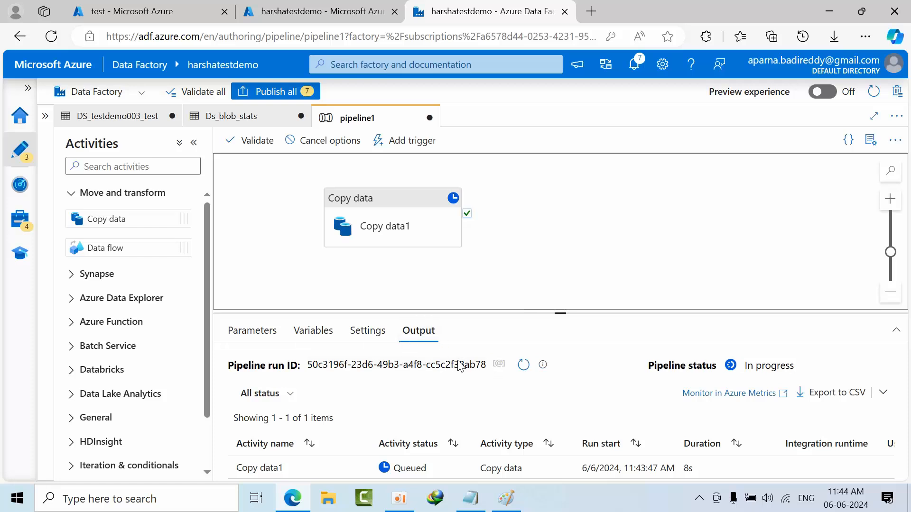
pyautogui.click(523, 365)
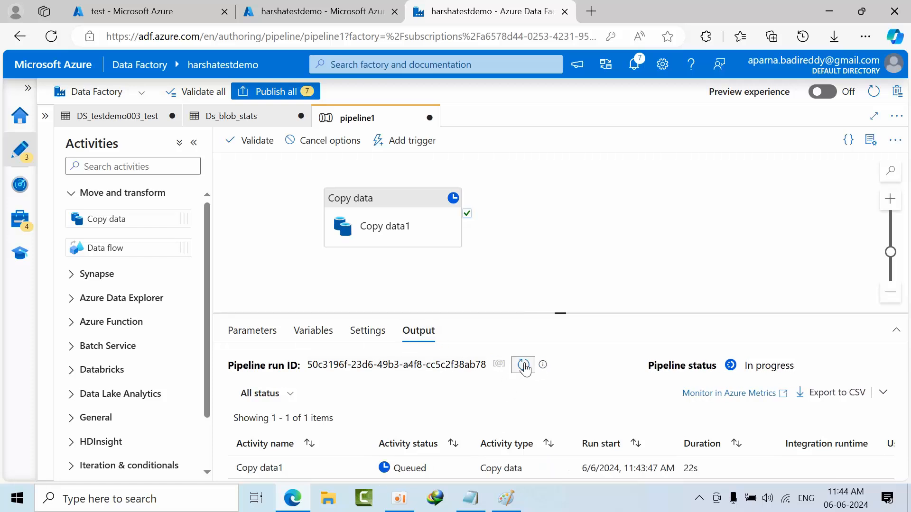
pyautogui.click(523, 365)
pyautogui.click(528, 368)
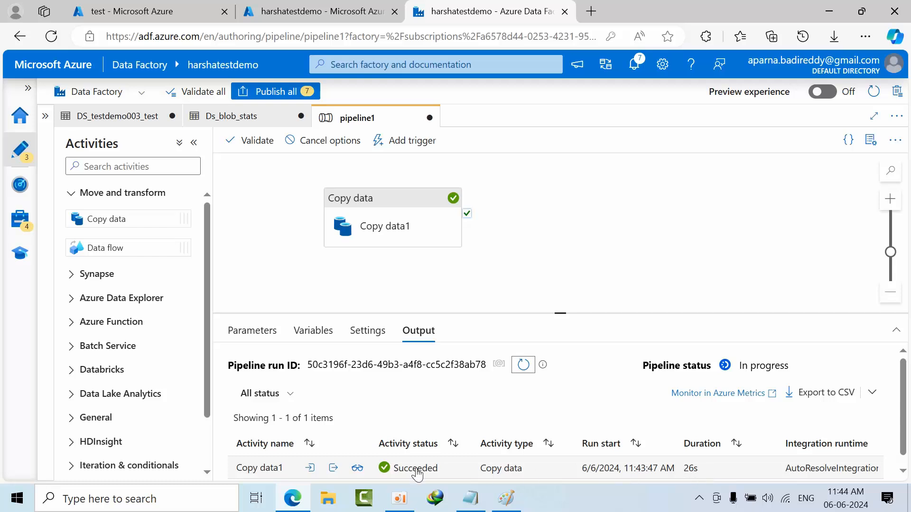
# - Examine the Copy data1 run details, including the regions, data and rows written, and duration breakdown, and close them
pyautogui.click(357, 469)
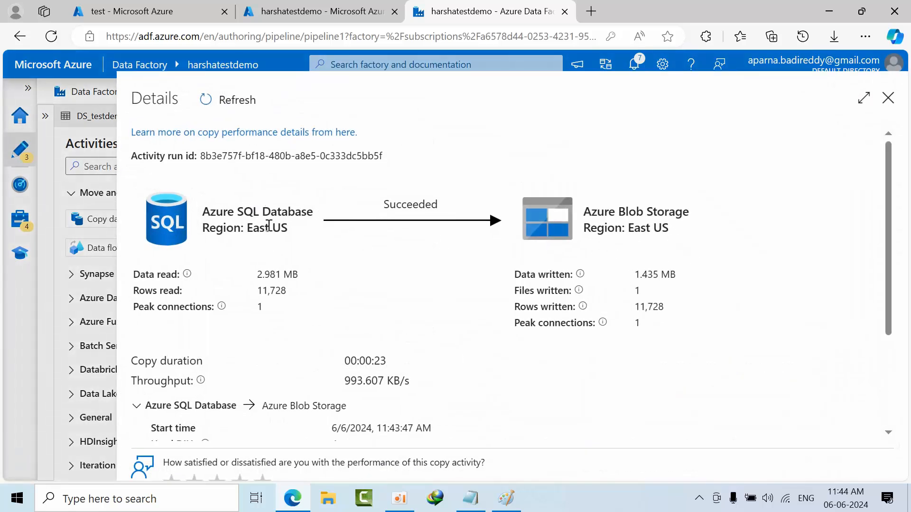
pyautogui.moveTo(260, 226); pyautogui.dragTo(295, 231)
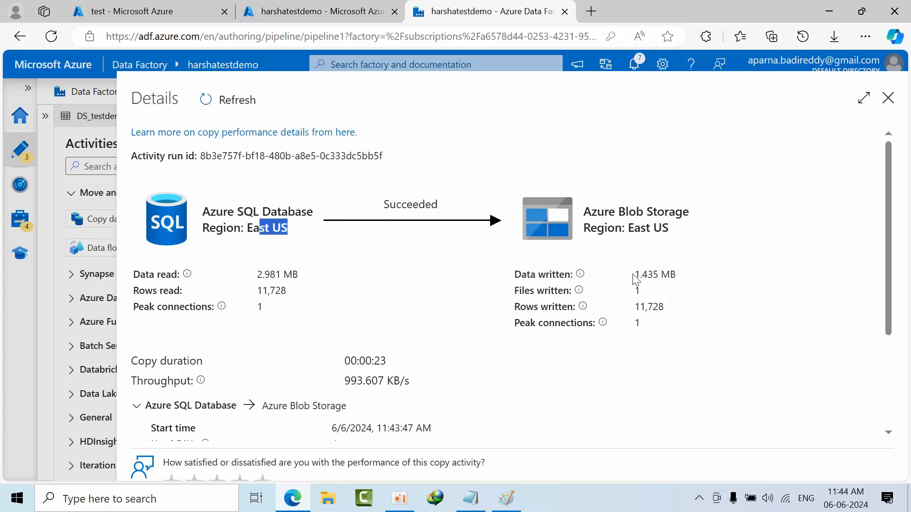
pyautogui.moveTo(647, 274); pyautogui.dragTo(646, 326)
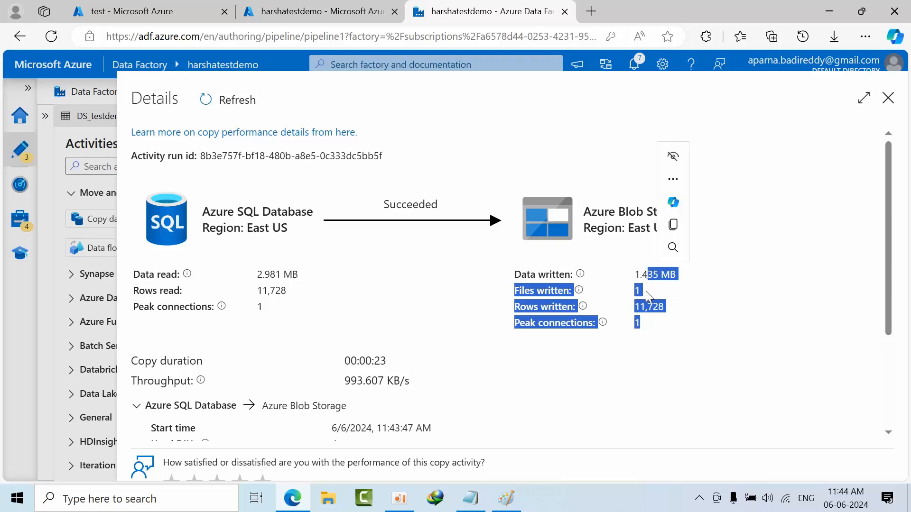
pyautogui.moveTo(635, 290); pyautogui.dragTo(671, 308)
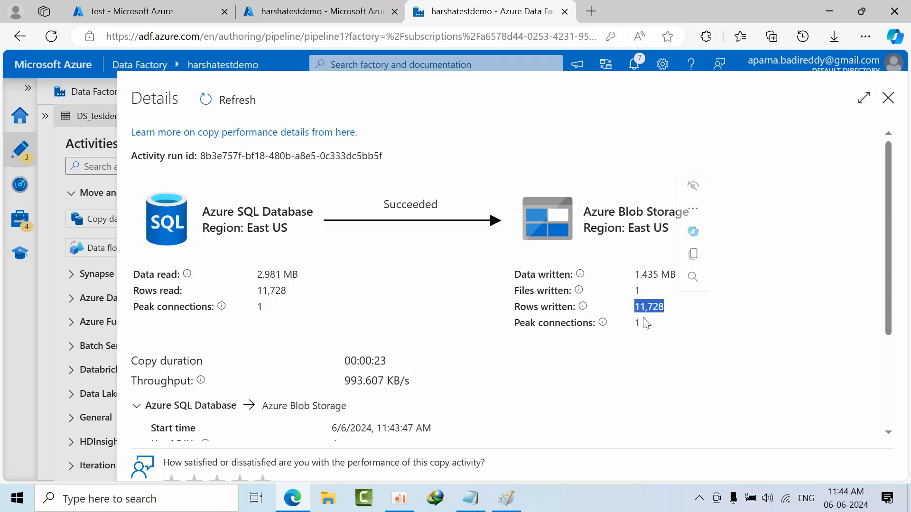
pyautogui.scroll(-3, 646, 324)
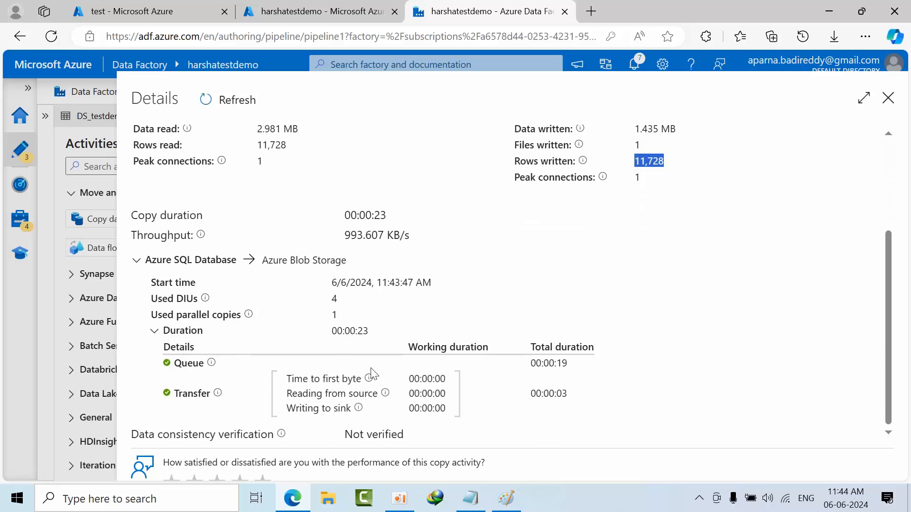
pyautogui.scroll(3, 627, 305)
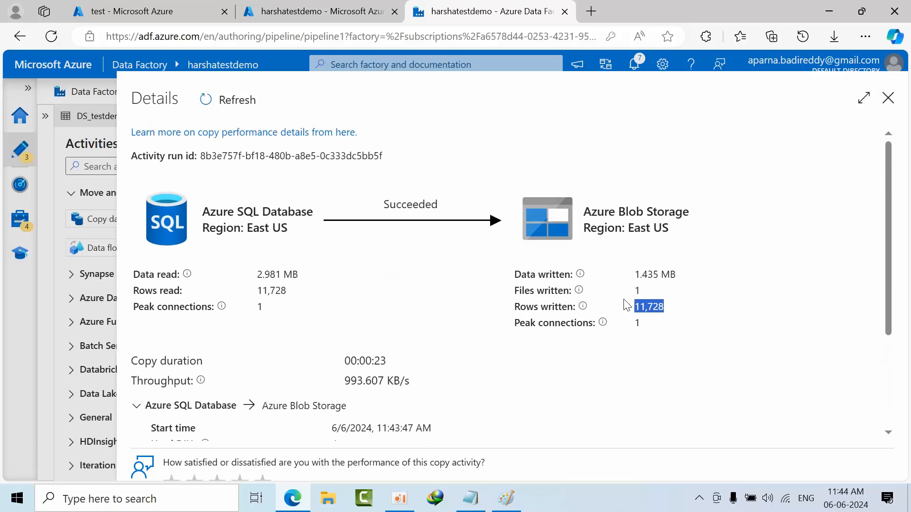
pyautogui.click(886, 100)
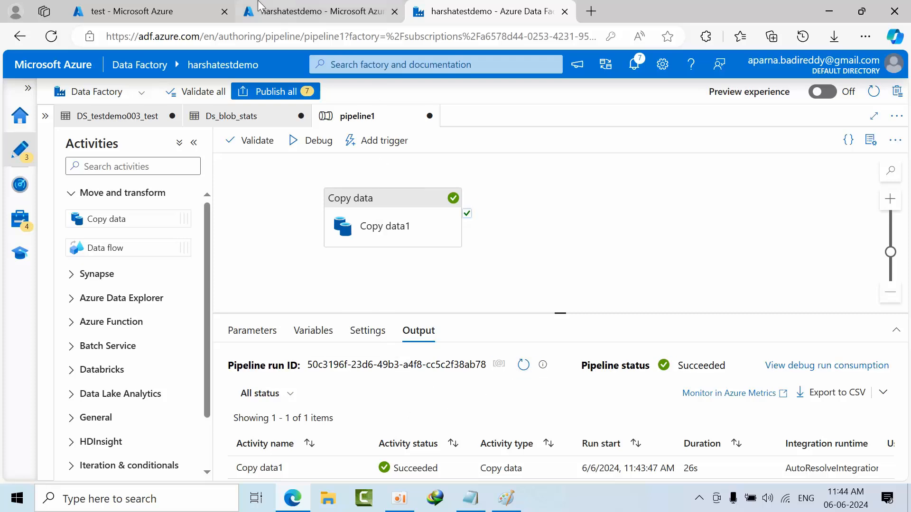
# - Refresh the test container's blob list in the Azure portal, and return to Data Factory Studio, moving its browser tab beside the container's
pyautogui.click(195, 11)
pyautogui.click(391, 161)
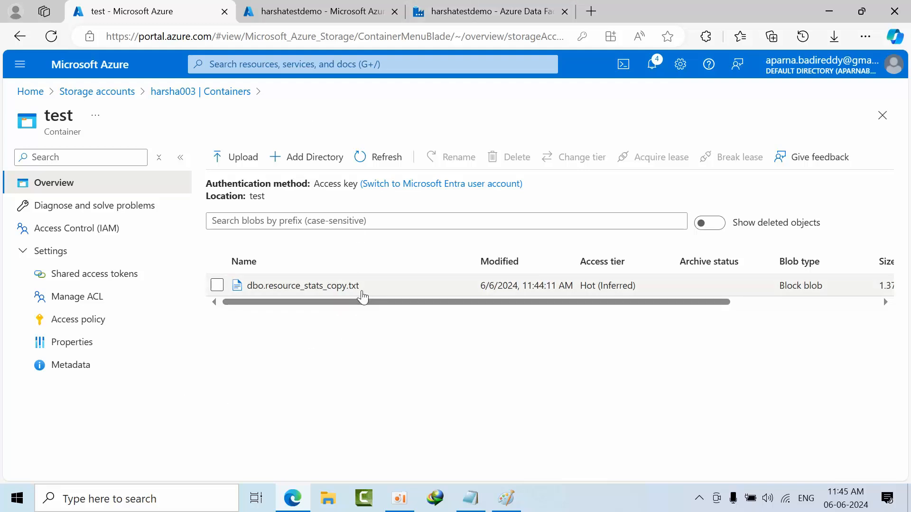
pyautogui.click(313, 11)
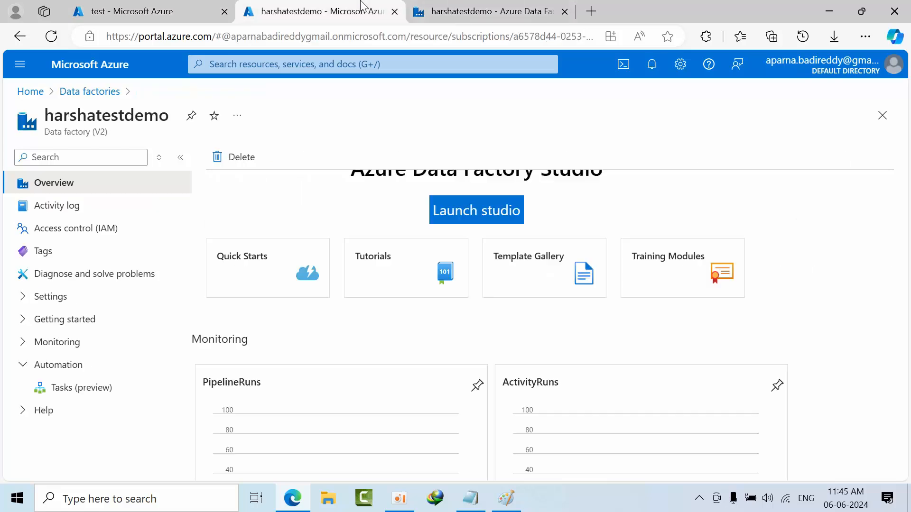
pyautogui.click(456, 5)
pyautogui.moveTo(455, 6); pyautogui.dragTo(285, 9)
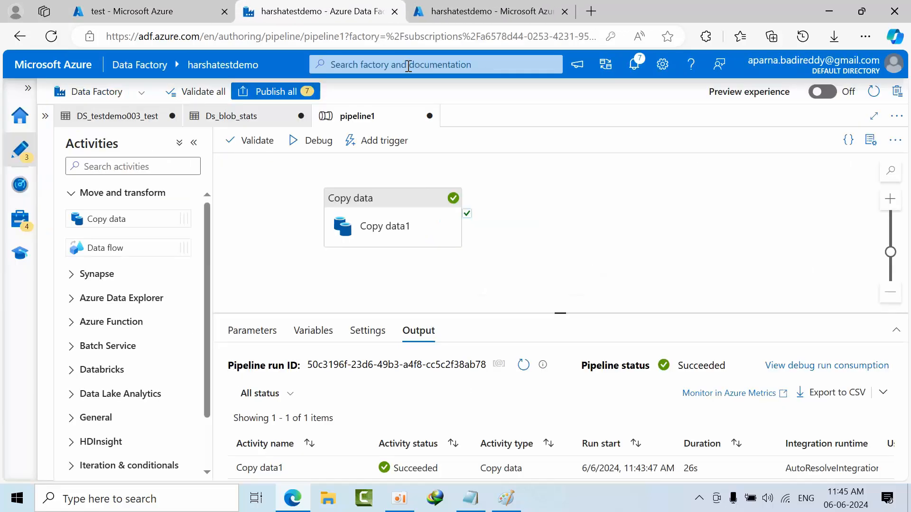
# - Open Copy data1's sink dataset Ds_blob_stats and set the file name in its file path to today.txt
pyautogui.click(398, 221)
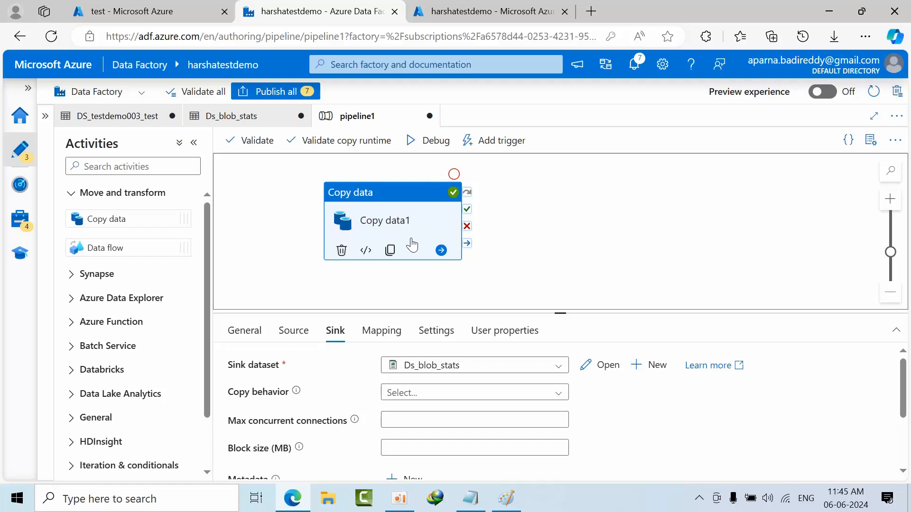
pyautogui.click(601, 367)
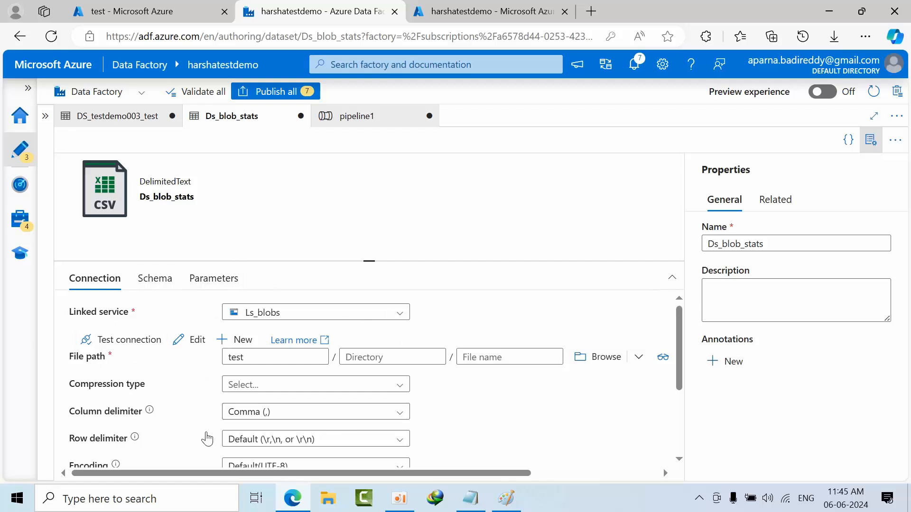
pyautogui.click(508, 356)
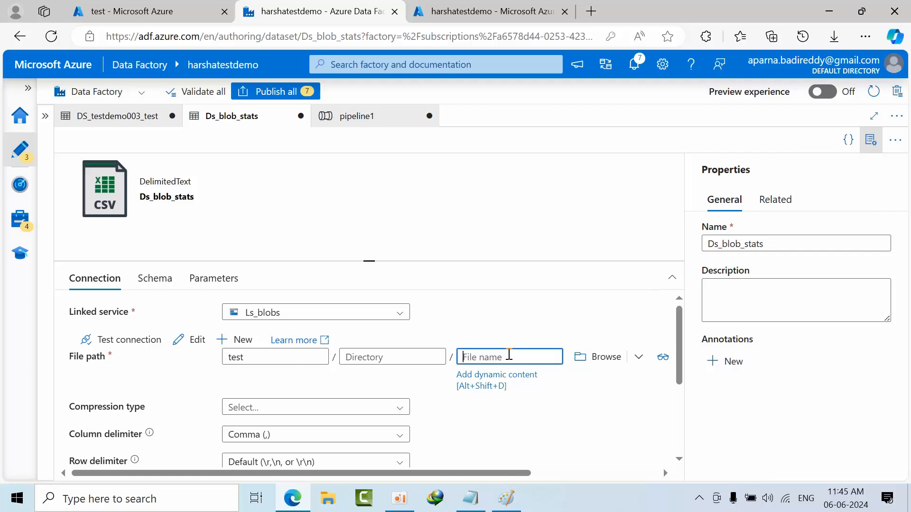
pyautogui.write('today.txt')
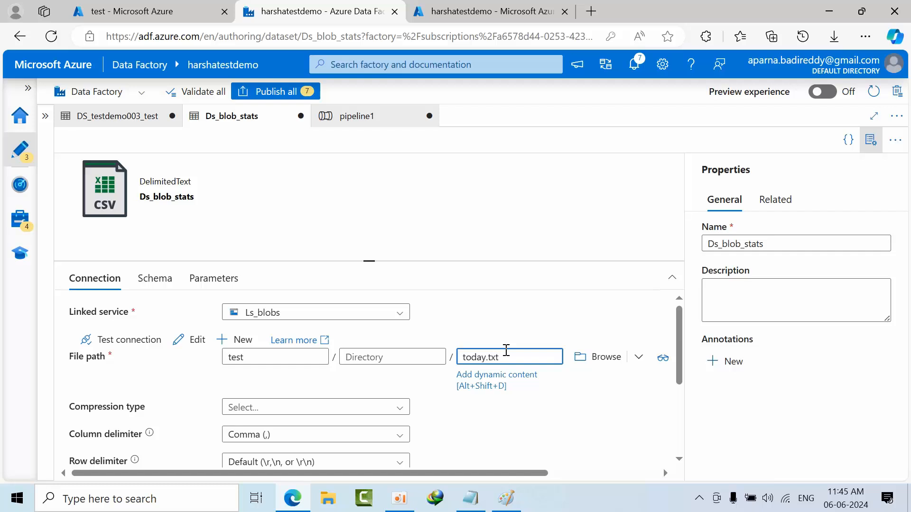
pyautogui.click(519, 306)
# - Return to pipeline1, validate it, start a debug run, and close the validation output
pyautogui.click(129, 119)
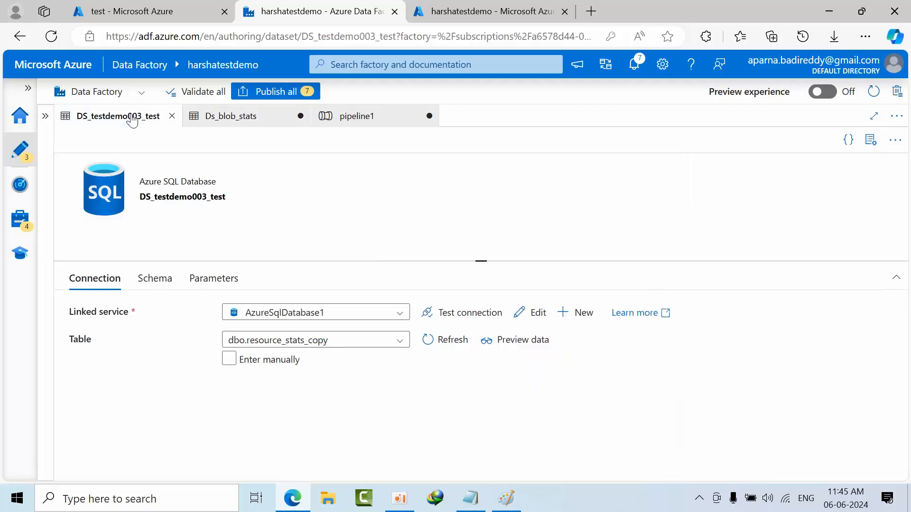
pyautogui.click(404, 117)
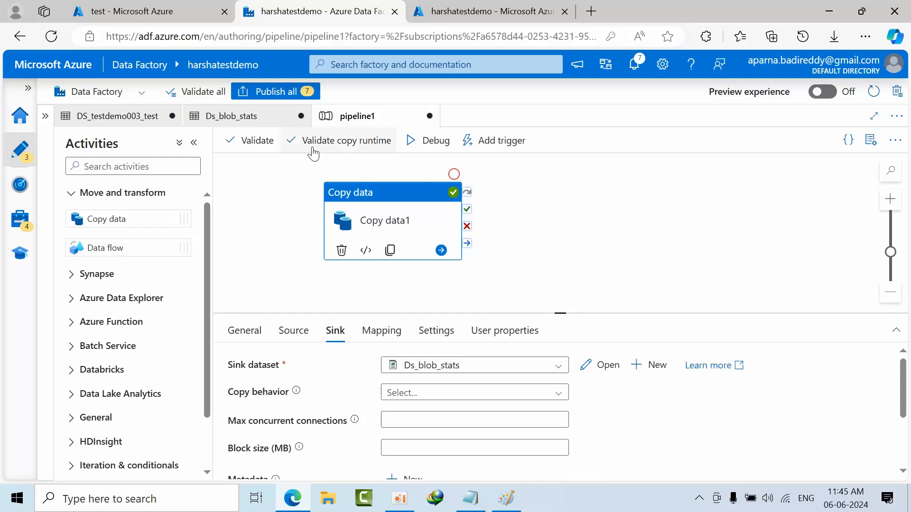
pyautogui.click(258, 141)
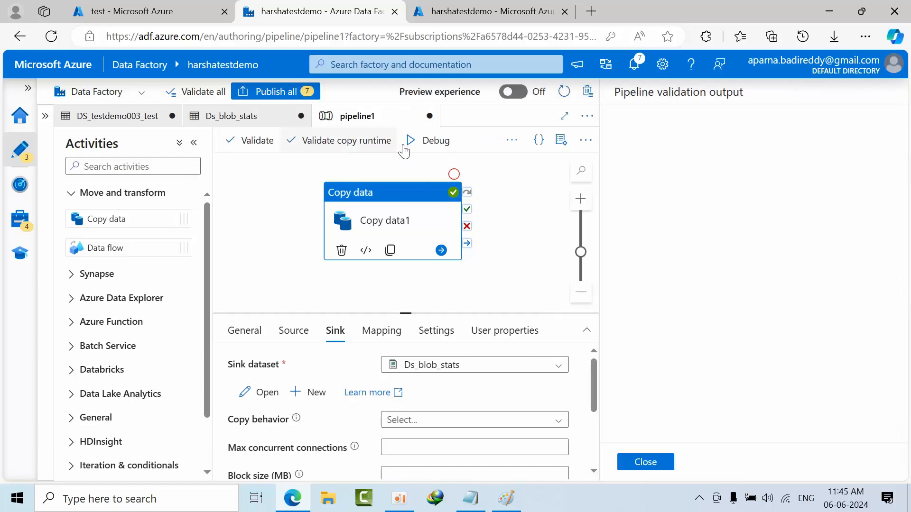
pyautogui.click(425, 141)
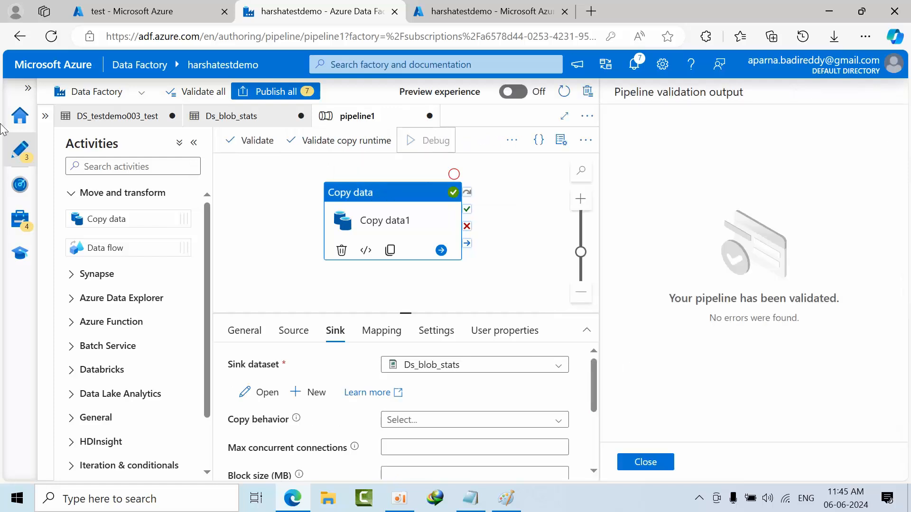
pyautogui.click(644, 464)
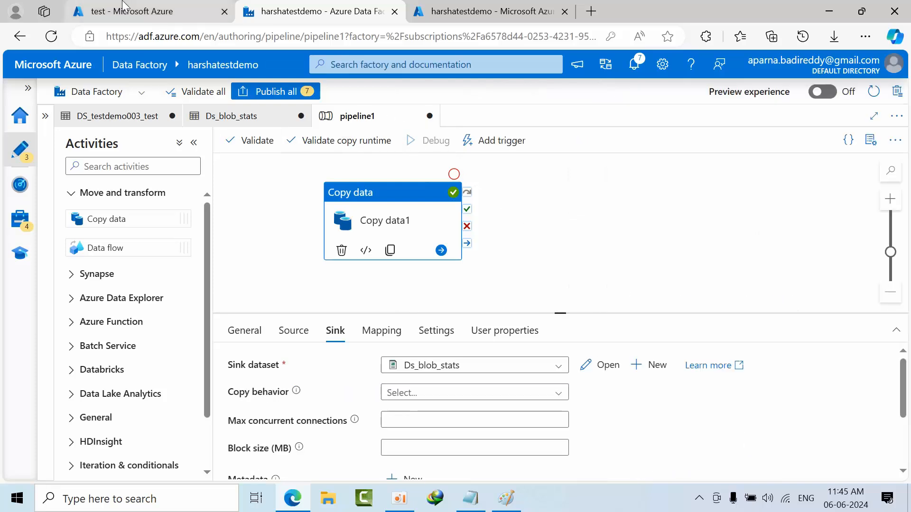
# - Check the test container in the Azure portal by refreshing its blob list, and return to Data Factory Studio
pyautogui.click(149, 14)
pyautogui.click(393, 166)
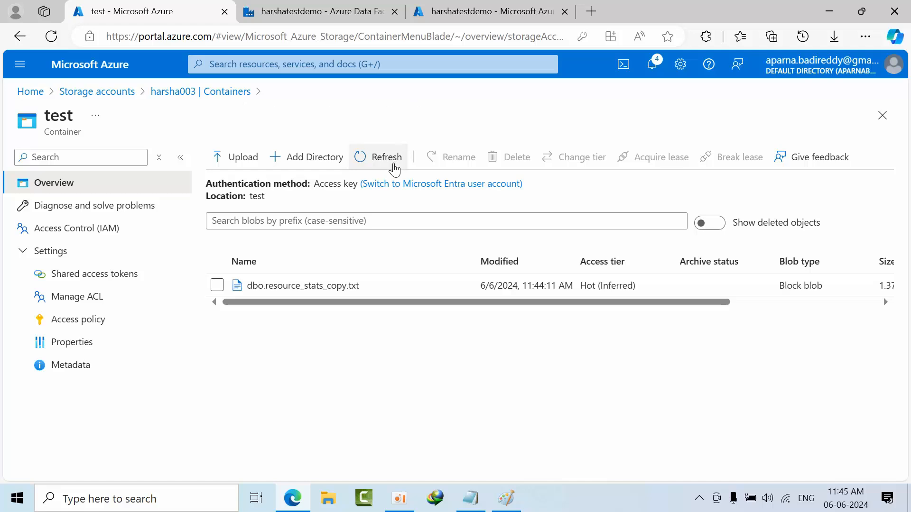
pyautogui.click(393, 166)
pyautogui.click(344, 10)
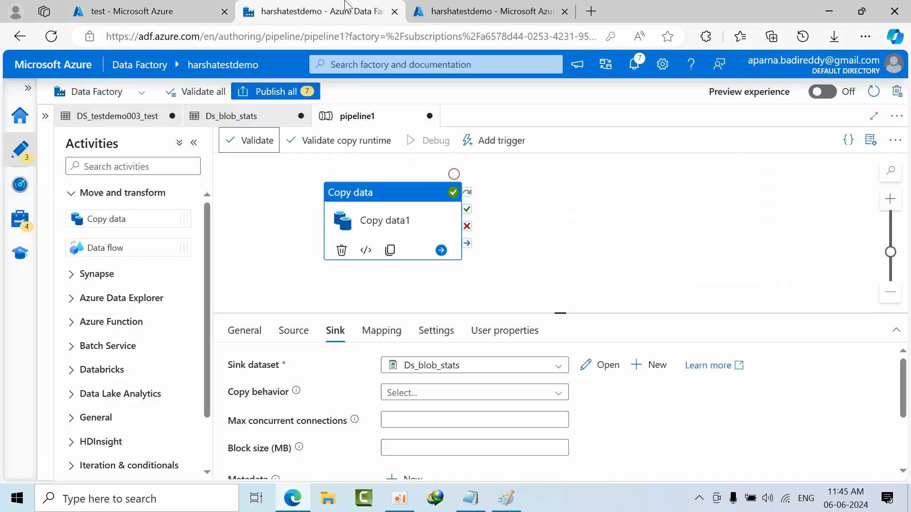
pyautogui.click(483, 2)
pyautogui.click(317, 2)
# - Show the pipeline1 run output in an enlarged pane and refresh the debug run status until the copy activity finishes
pyautogui.click(528, 236)
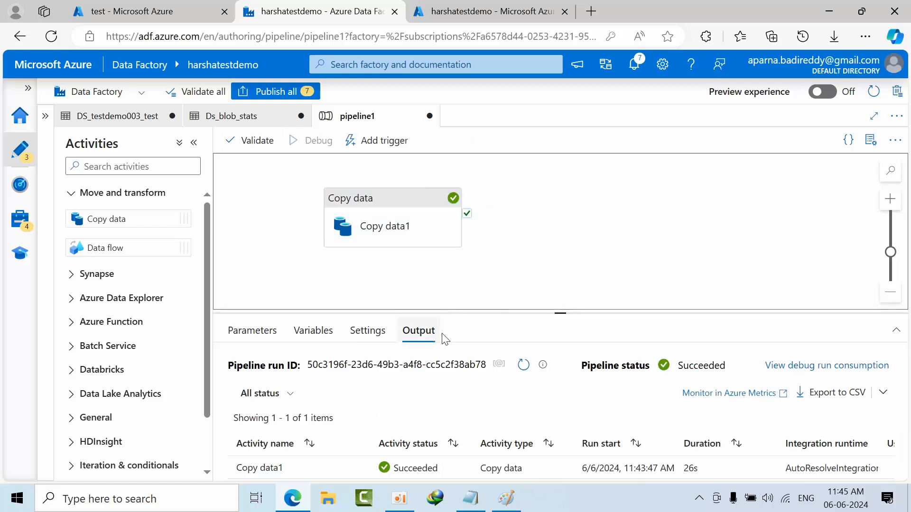
pyautogui.click(523, 364)
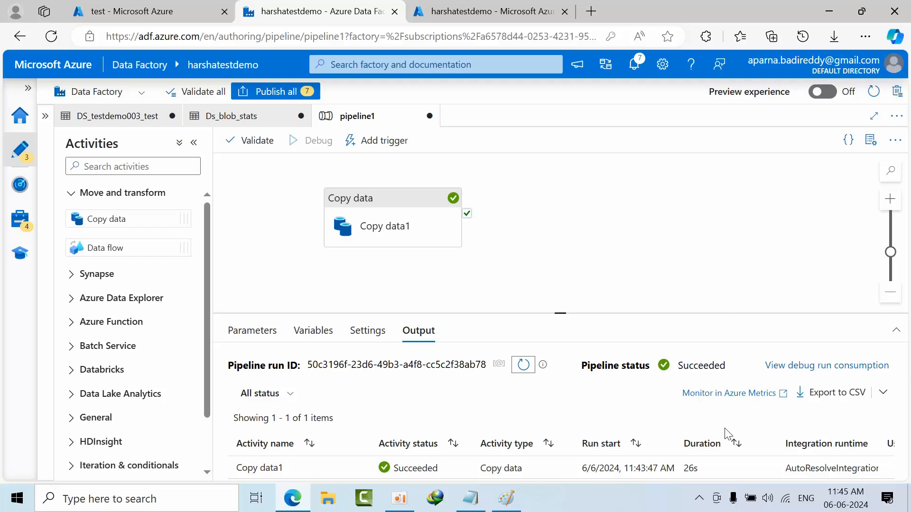
pyautogui.click(457, 268)
pyautogui.moveTo(561, 313); pyautogui.dragTo(564, 266)
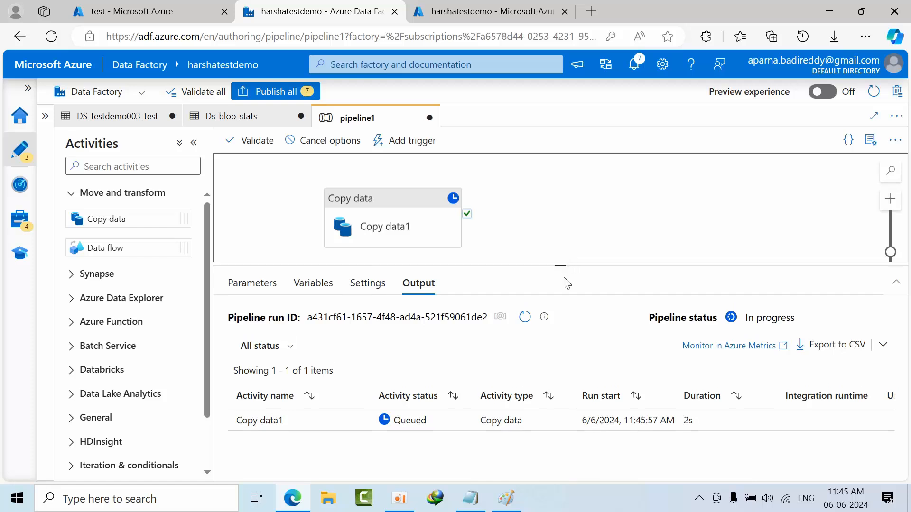
pyautogui.click(525, 317)
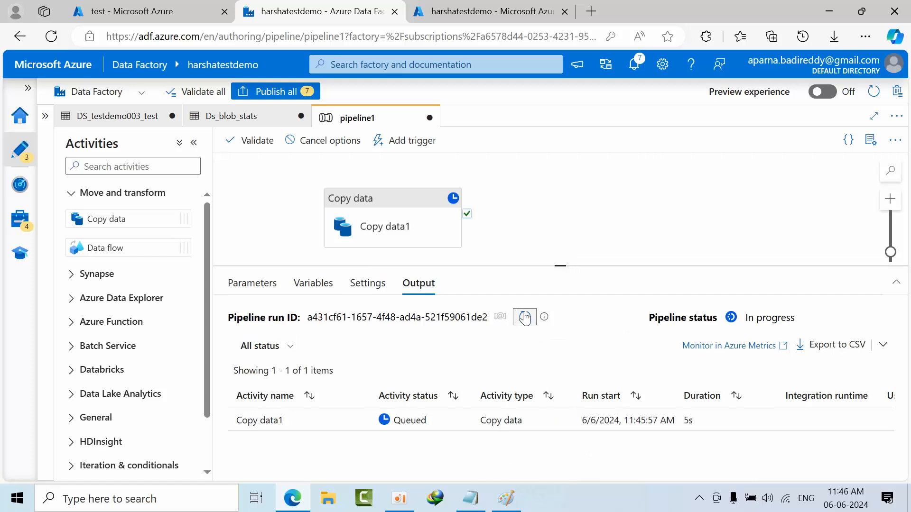
pyautogui.click(525, 317)
pyautogui.click(524, 317)
pyautogui.click(524, 317)
pyautogui.click(524, 317)
pyautogui.click(524, 317)
pyautogui.click(524, 317)
pyautogui.click(524, 317)
pyautogui.click(524, 317)
pyautogui.click(524, 317)
pyautogui.click(524, 317)
pyautogui.click(524, 317)
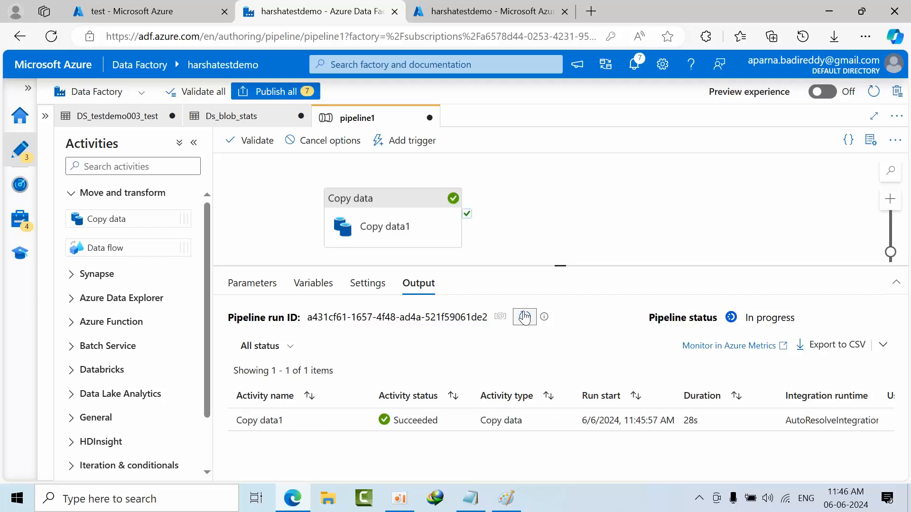
pyautogui.click(524, 316)
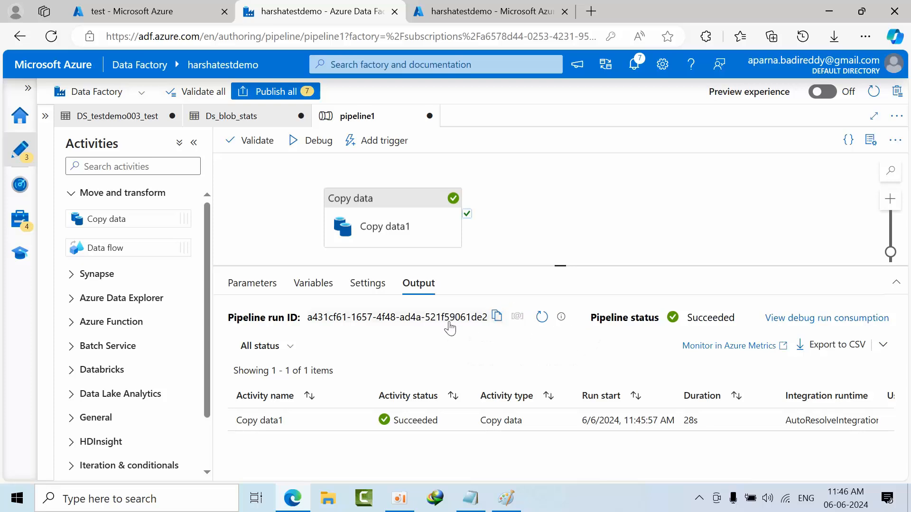
# - Switch to the test container in the Azure portal, refresh its blobs to check for today.txt, and return to Data Factory Studio
pyautogui.click(141, 7)
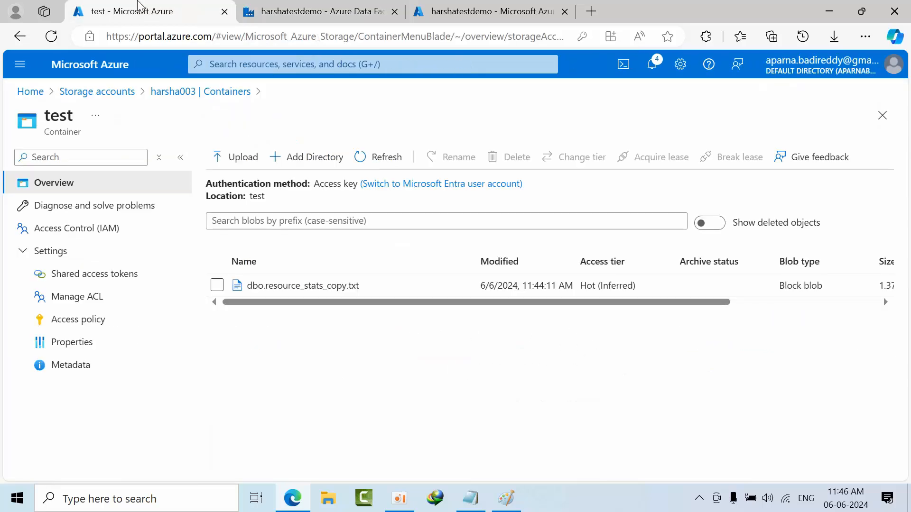
pyautogui.click(389, 163)
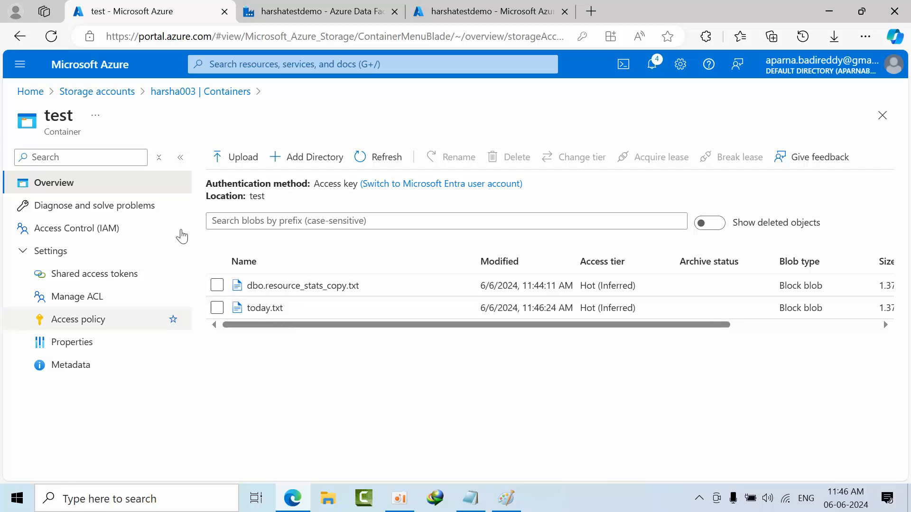
pyautogui.click(318, 11)
# - Inspect the file extension setting in the sink settings of the Copy data1 activity
pyautogui.click(392, 227)
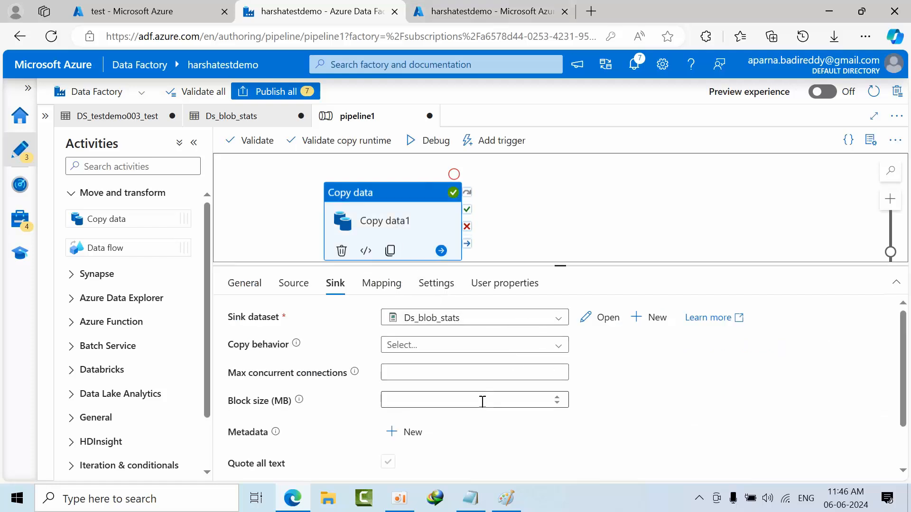
pyautogui.scroll(-1, 482, 403)
pyautogui.moveTo(402, 433); pyautogui.dragTo(380, 439)
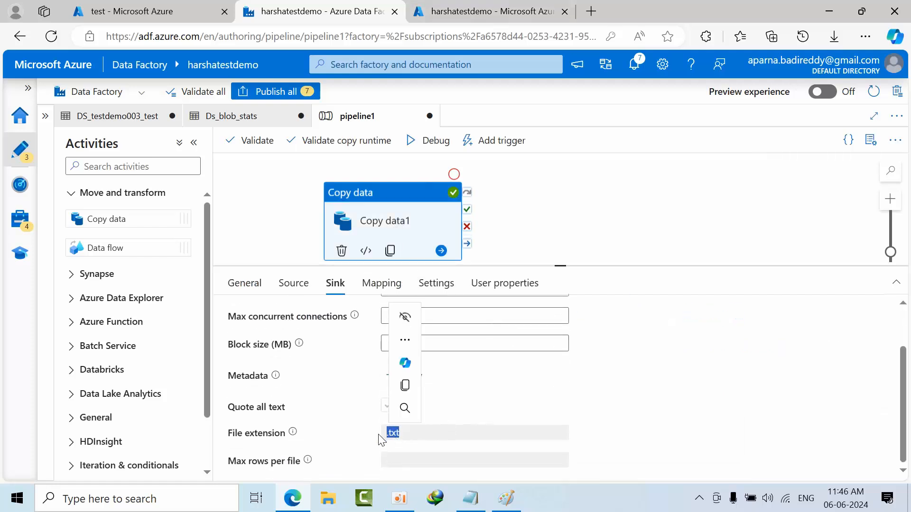
pyautogui.doubleClick(399, 434)
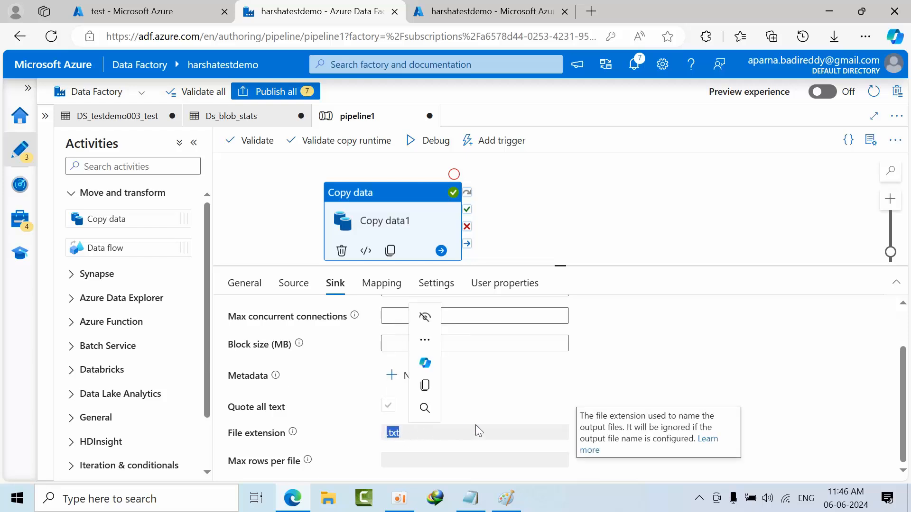
pyautogui.click(590, 390)
# - Open the sink dataset Ds_blob_stats from Copy data1 and change its output file name to today.csv
pyautogui.click(403, 223)
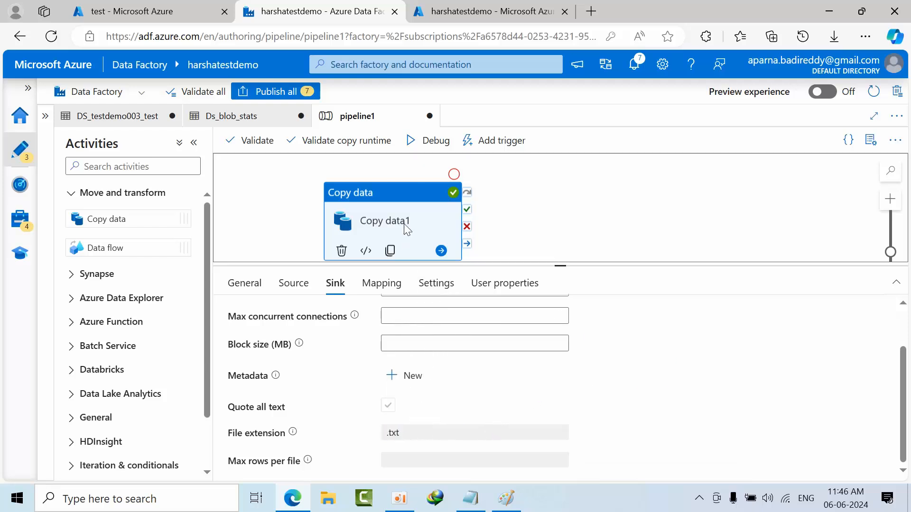
pyautogui.scroll(2, 455, 403)
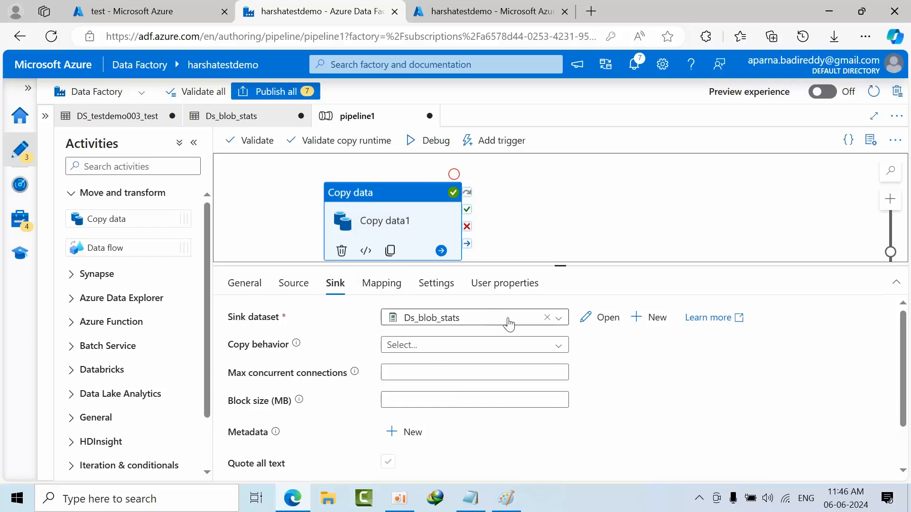
pyautogui.click(608, 318)
pyautogui.click(512, 357)
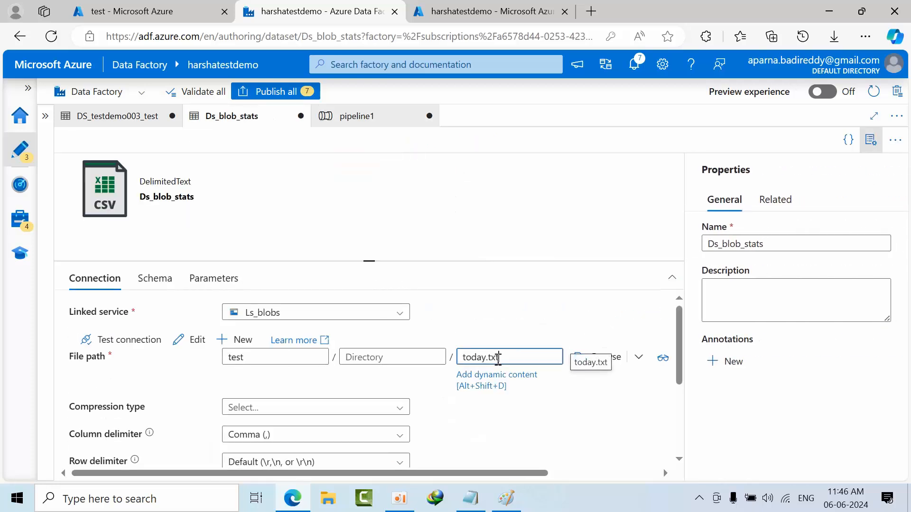
pyautogui.doubleClick(490, 358)
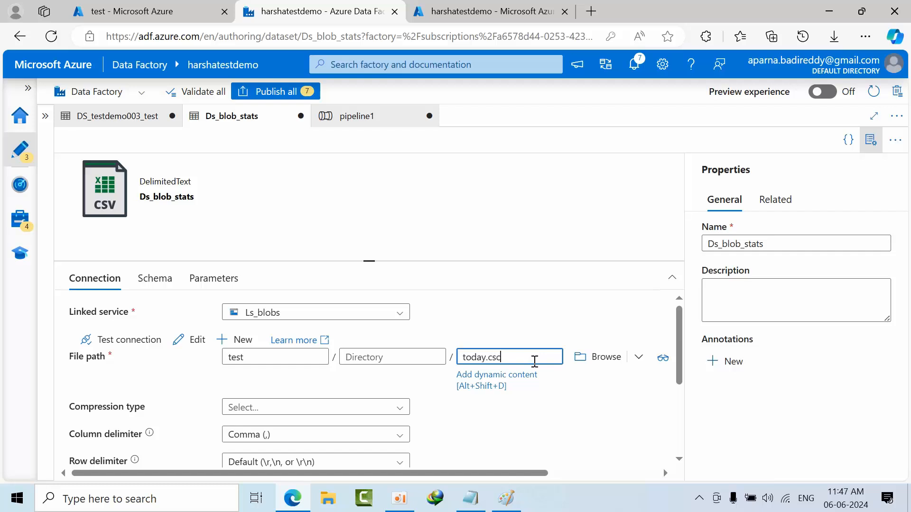
pyautogui.scroll(-3, 363, 385)
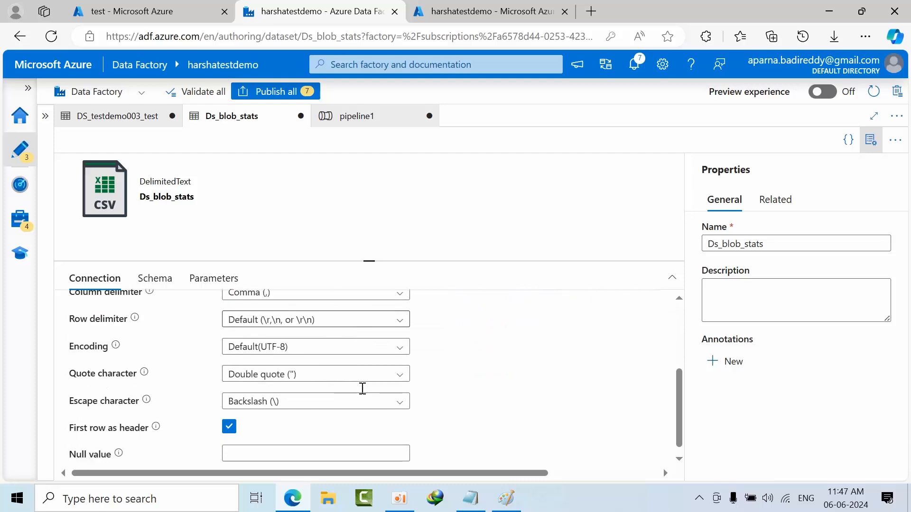
pyautogui.scroll(3, 354, 396)
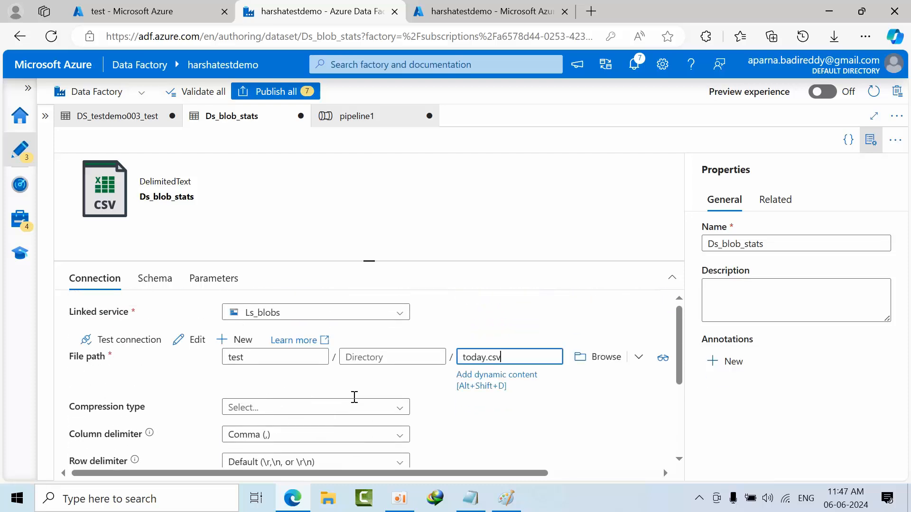
# - Validate pipeline1, check the file extension in Copy data1's sink settings, and close the validation output
pyautogui.click(354, 115)
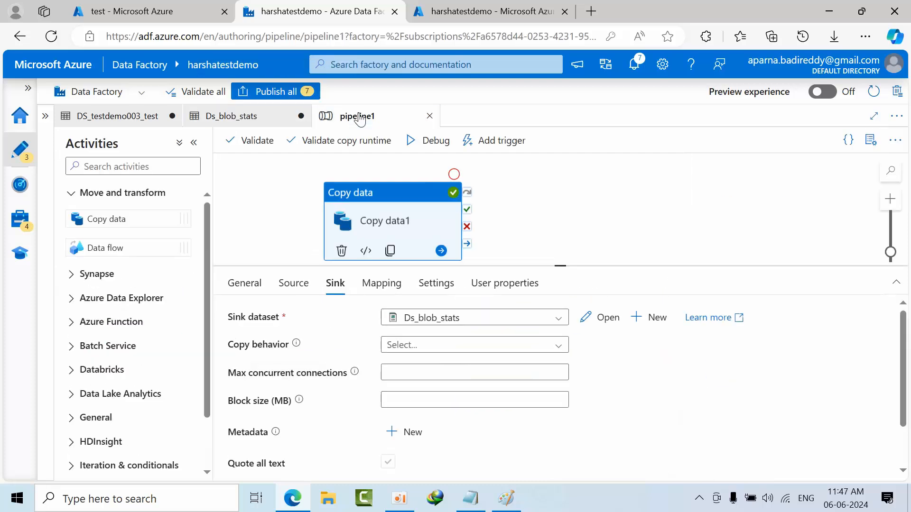
pyautogui.click(278, 150)
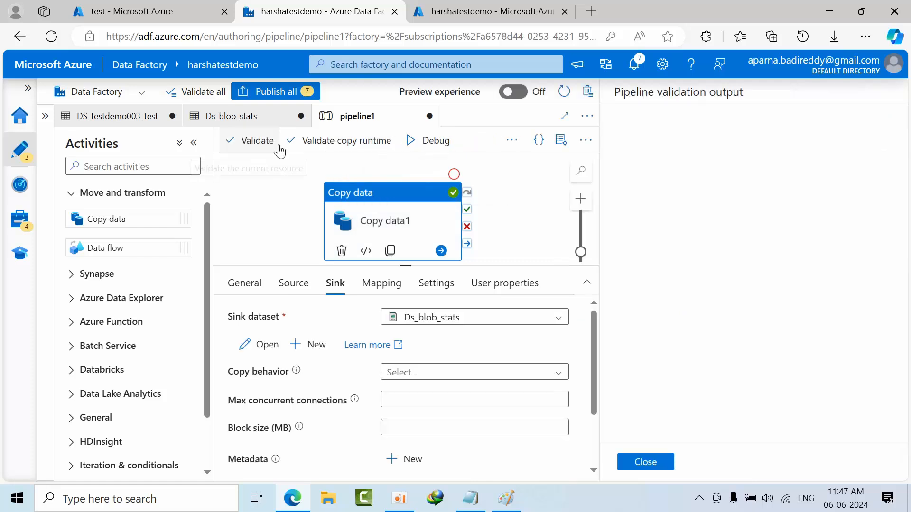
pyautogui.scroll(-2, 506, 393)
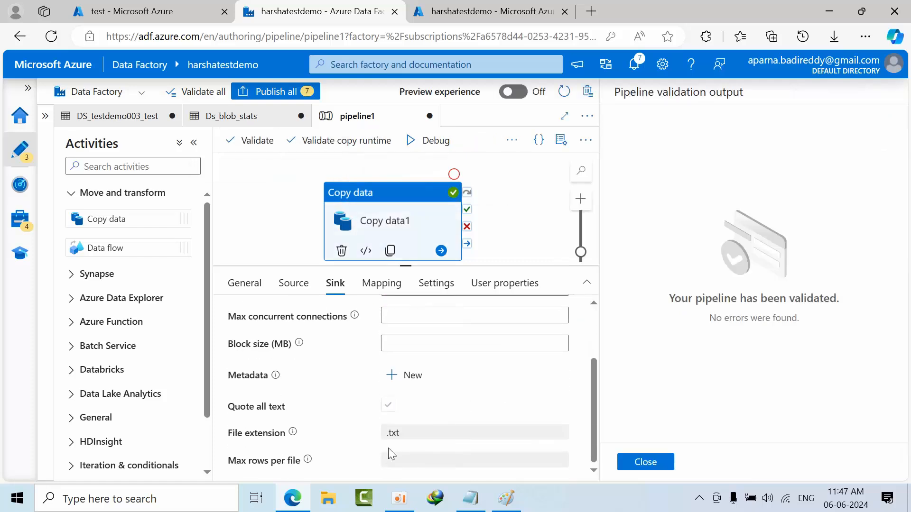
pyautogui.doubleClick(396, 433)
pyautogui.click(646, 462)
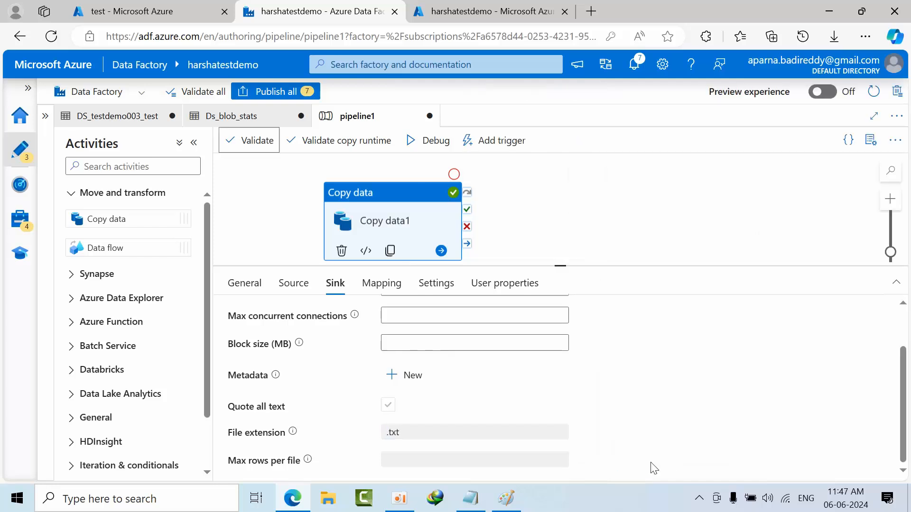
# - Switch Copy data1's sink dataset to DS_testdemo003_test and back to Ds_blob_stats, and recheck the file extension setting
pyautogui.scroll(3, 472, 451)
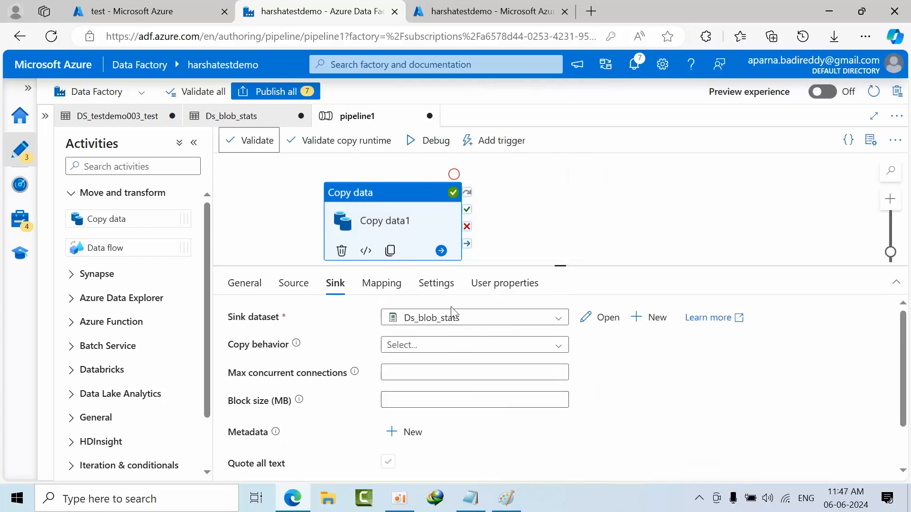
pyautogui.click(452, 319)
pyautogui.click(446, 359)
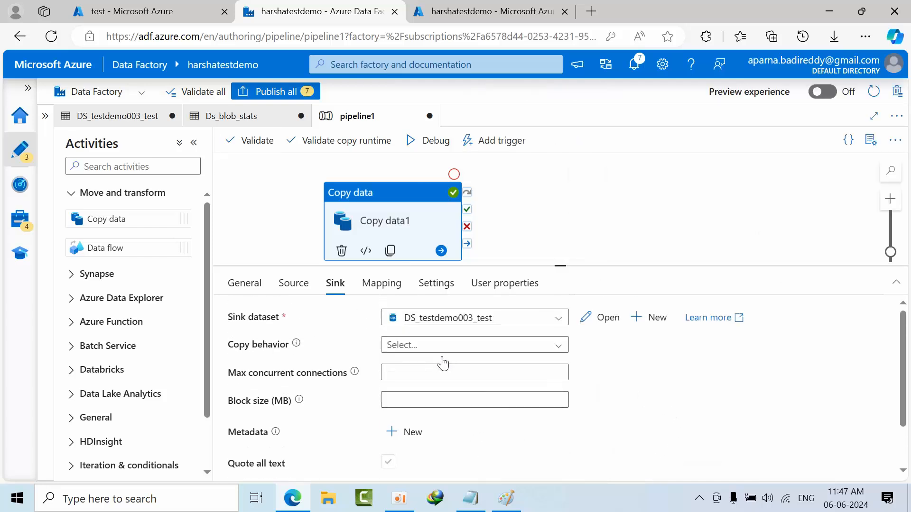
pyautogui.click(443, 321)
pyautogui.click(439, 338)
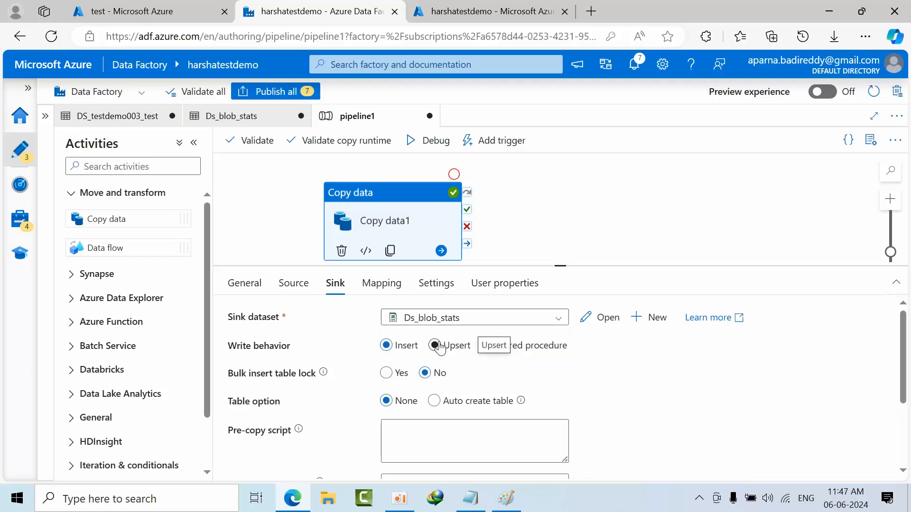
pyautogui.scroll(-5, 443, 403)
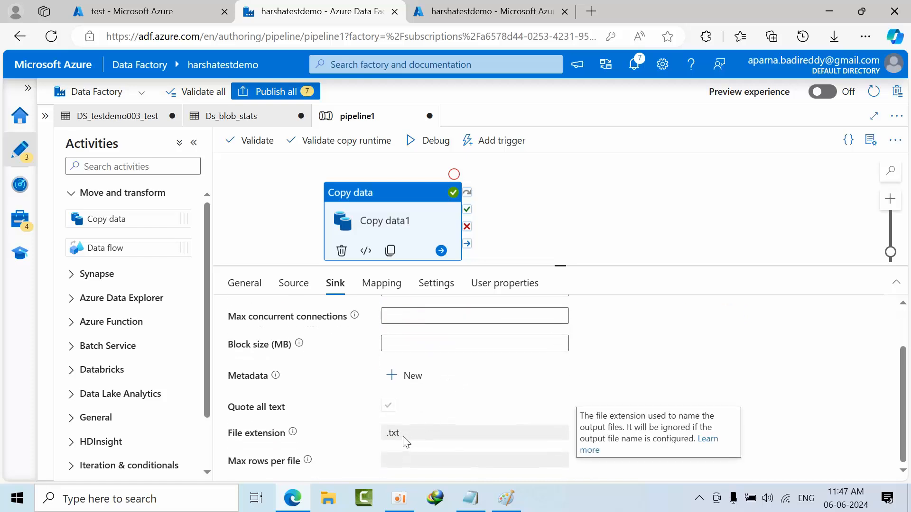
# - Run pipeline1 in debug mode and refresh its run status until the Copy data1 run finishes
pyautogui.click(416, 142)
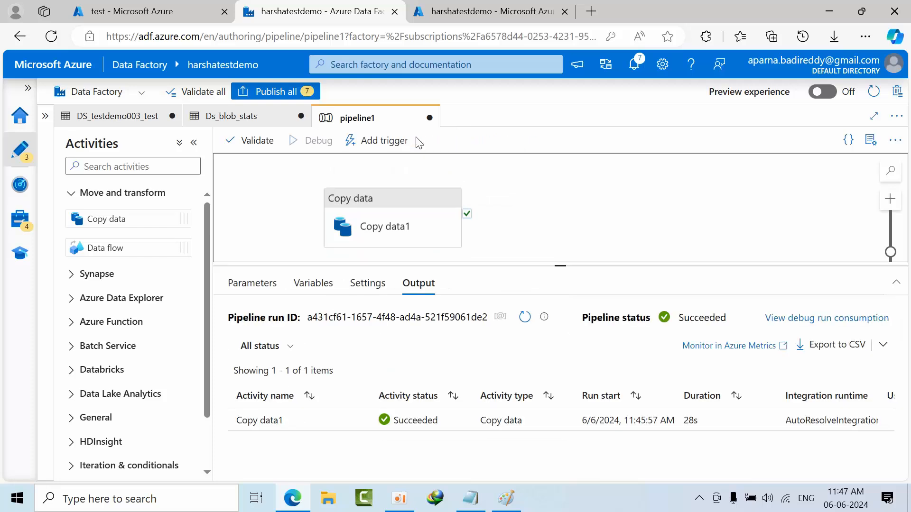
pyautogui.click(525, 317)
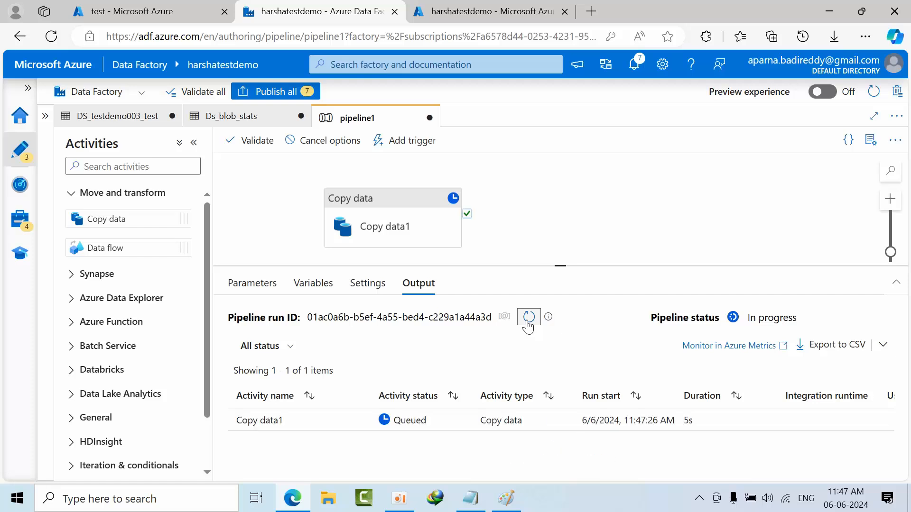
pyautogui.click(527, 321)
pyautogui.click(527, 322)
pyautogui.click(527, 322)
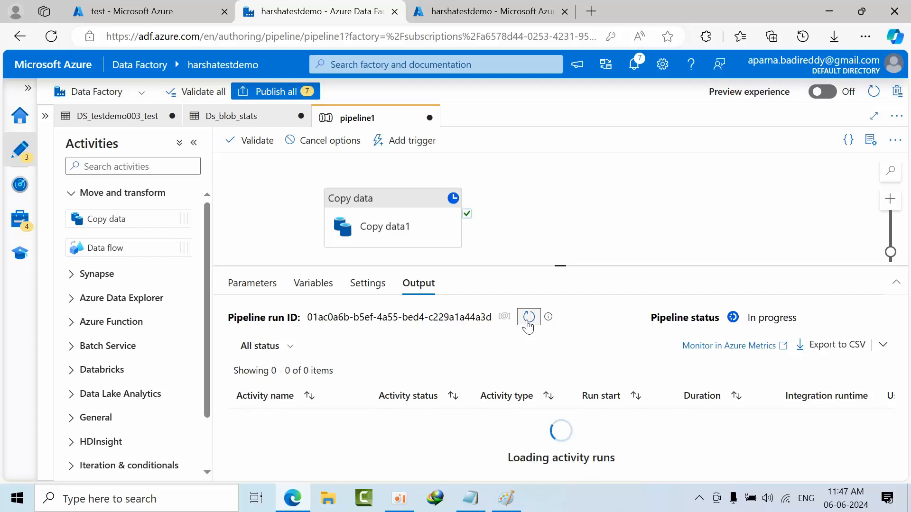
pyautogui.click(528, 318)
pyautogui.click(528, 317)
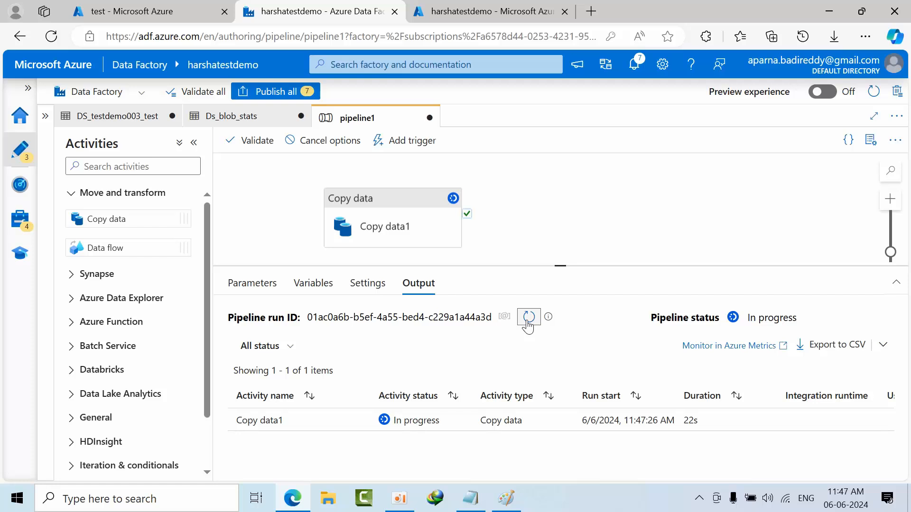
pyautogui.click(528, 317)
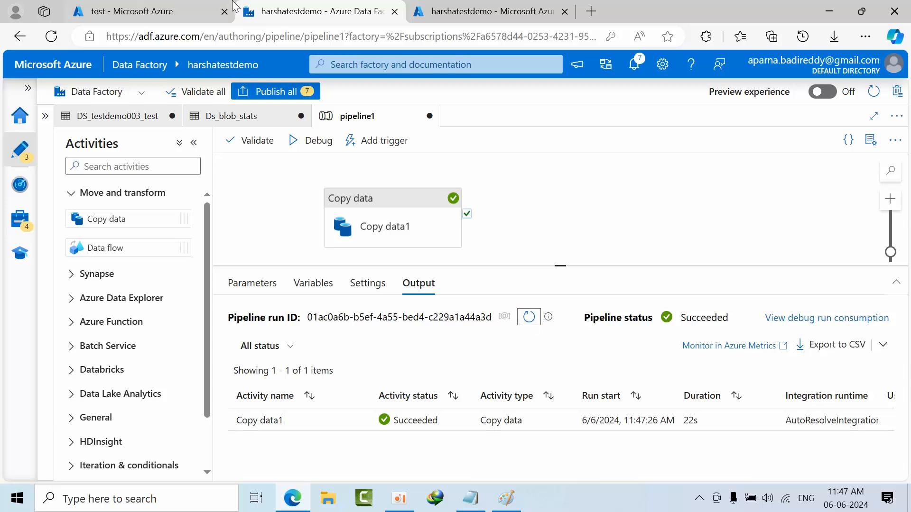
# - Switch to the test container in the Azure portal and refresh its blobs to check for today.csv
pyautogui.click(137, 11)
pyautogui.click(386, 157)
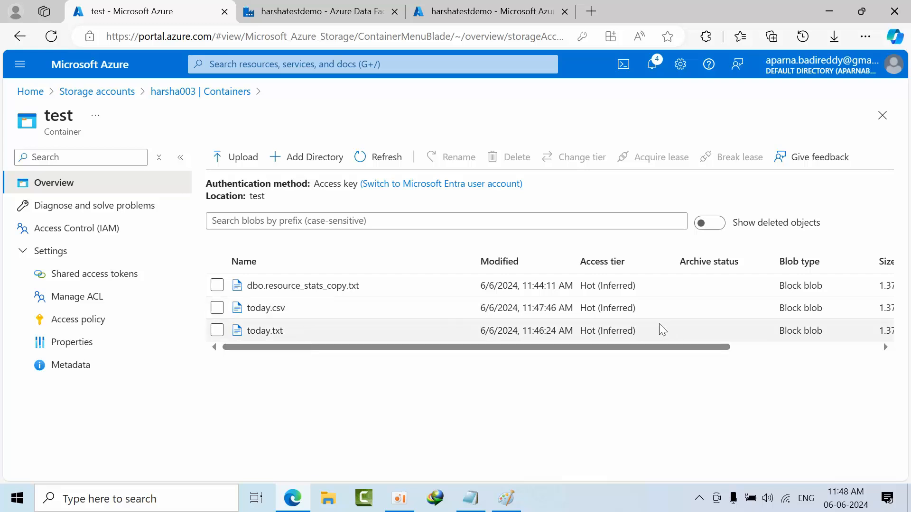
pyautogui.moveTo(305, 348); pyautogui.dragTo(221, 332)
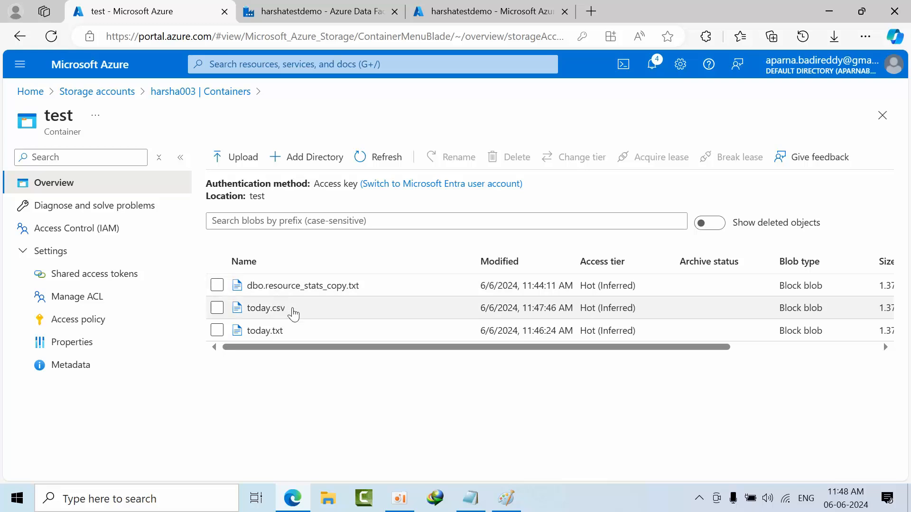
pyautogui.moveTo(287, 309); pyautogui.dragTo(245, 313)
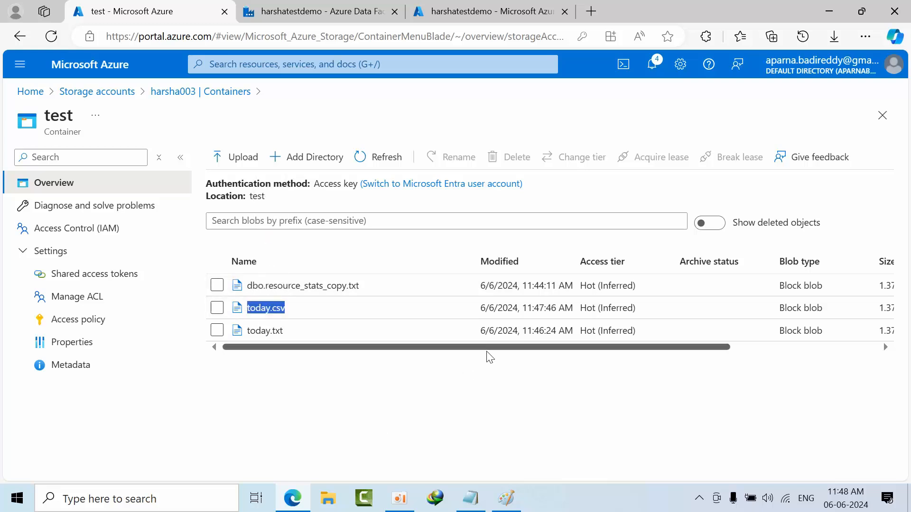
# - Copy the modified time and access tier of today.csv and paste them into a new Notepad document
pyautogui.moveTo(525, 310); pyautogui.dragTo(584, 311)
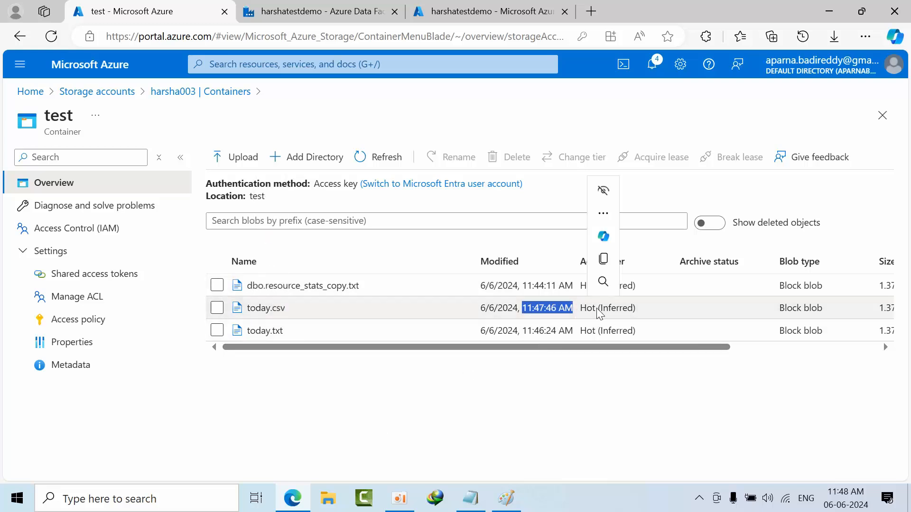
pyautogui.moveTo(685, 308); pyautogui.dragTo(470, 309)
pyautogui.hotkey('ctrl', 'c')
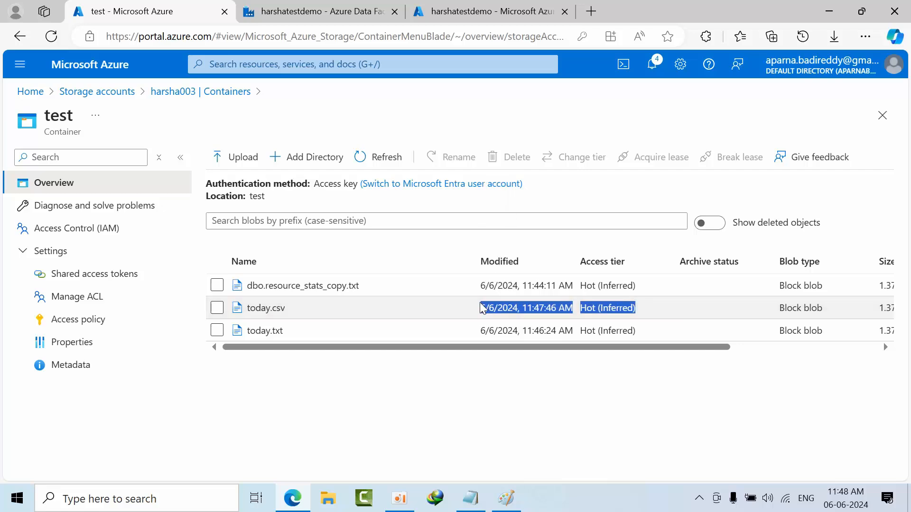
pyautogui.click(112, 507)
pyautogui.write('note')
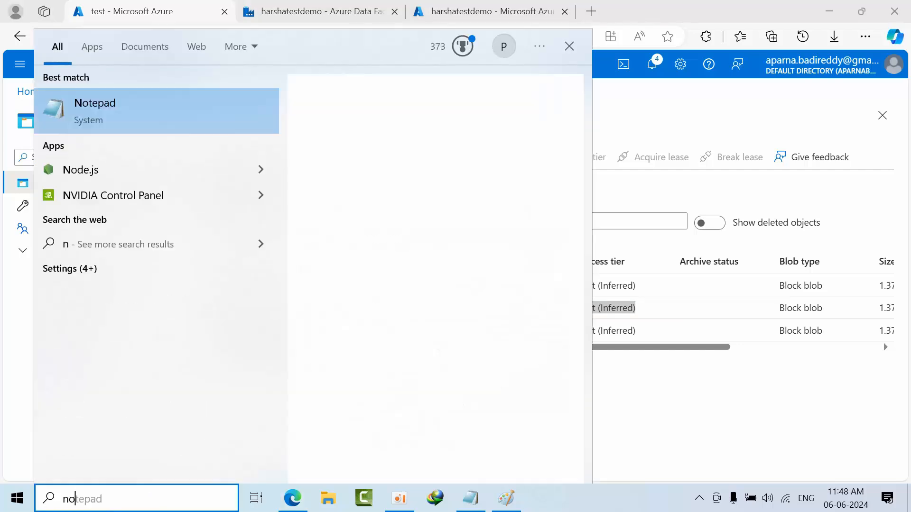
pyautogui.click(199, 91)
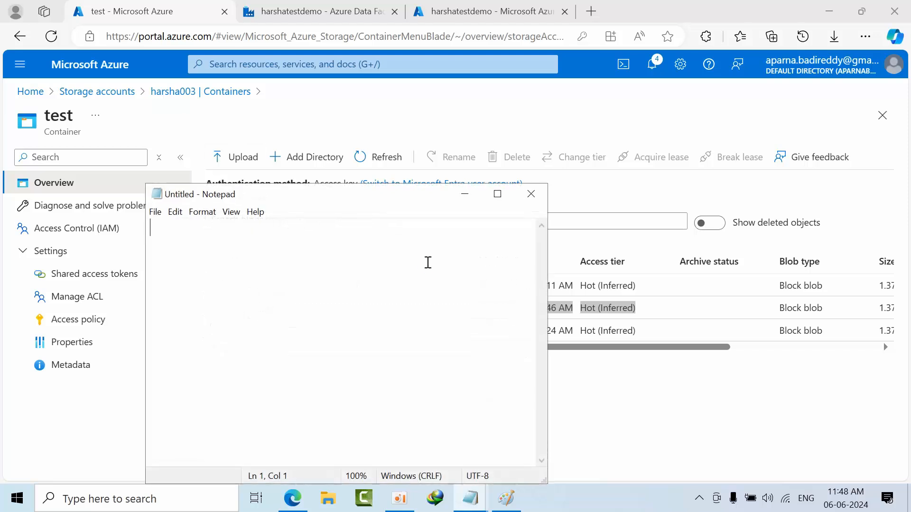
pyautogui.hotkey('ctrl', 'v')
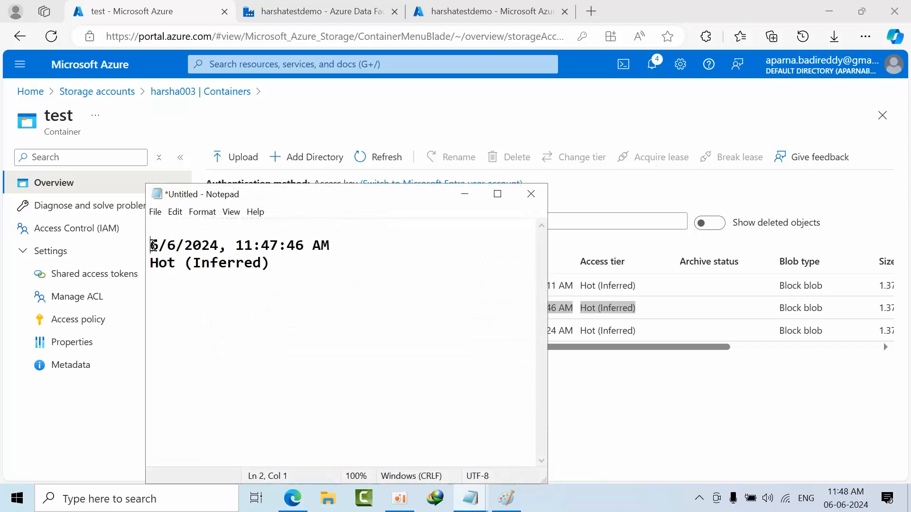
# - Remove the blank first line and the access tier line from the note, and minimize Notepad
pyautogui.press('BackSpace')
pyautogui.press('BackSpace')
pyautogui.press('BackSpace')
pyautogui.press('BackSpace')
pyautogui.press('BackSpace')
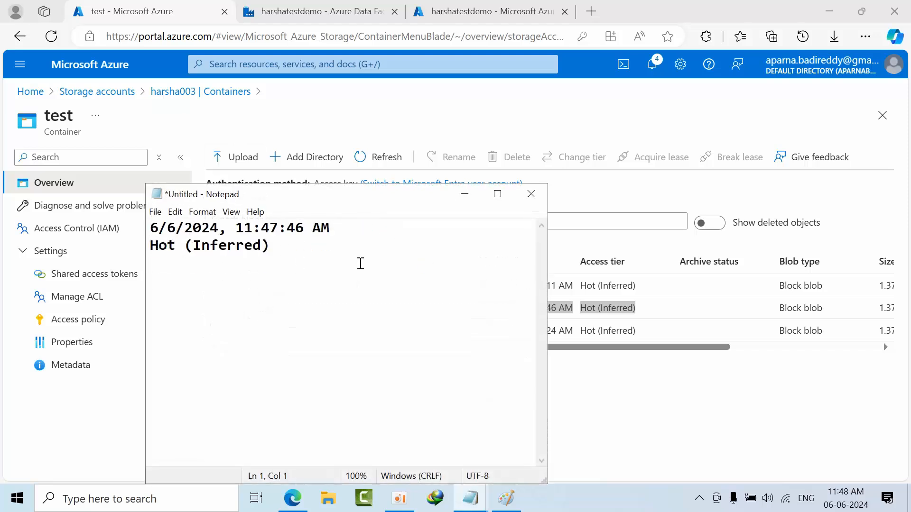
pyautogui.moveTo(151, 263); pyautogui.dragTo(150, 246)
pyautogui.press('BackSpace')
pyautogui.click(466, 202)
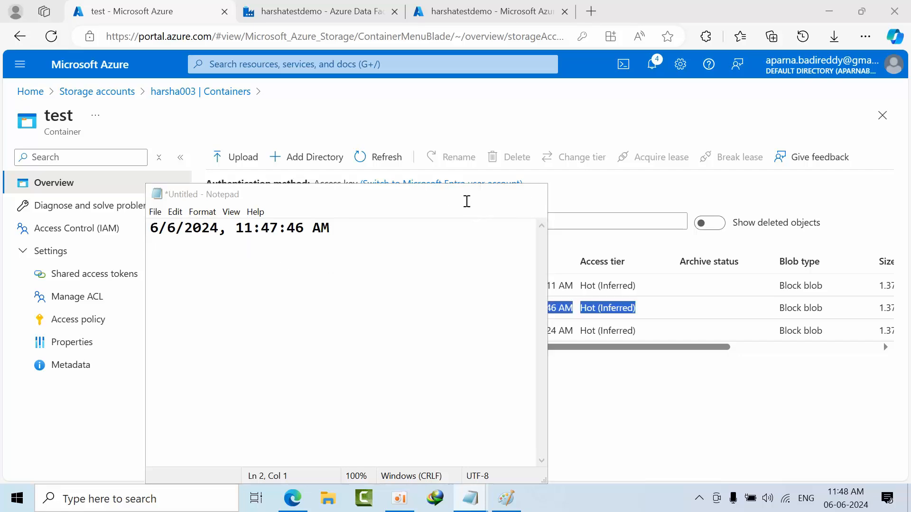
# - Return to Data Factory Studio, run pipeline1 in debug mode again, and refresh its run status
pyautogui.click(318, 11)
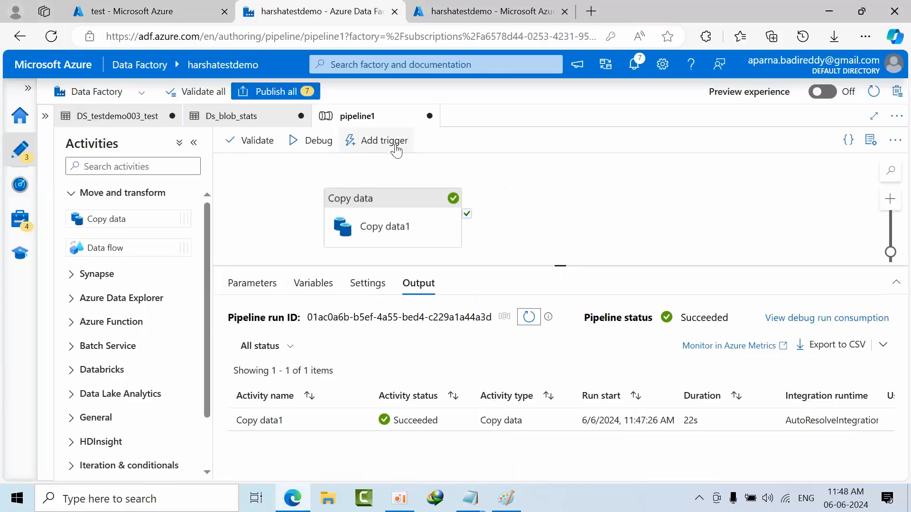
pyautogui.click(324, 145)
pyautogui.click(142, 11)
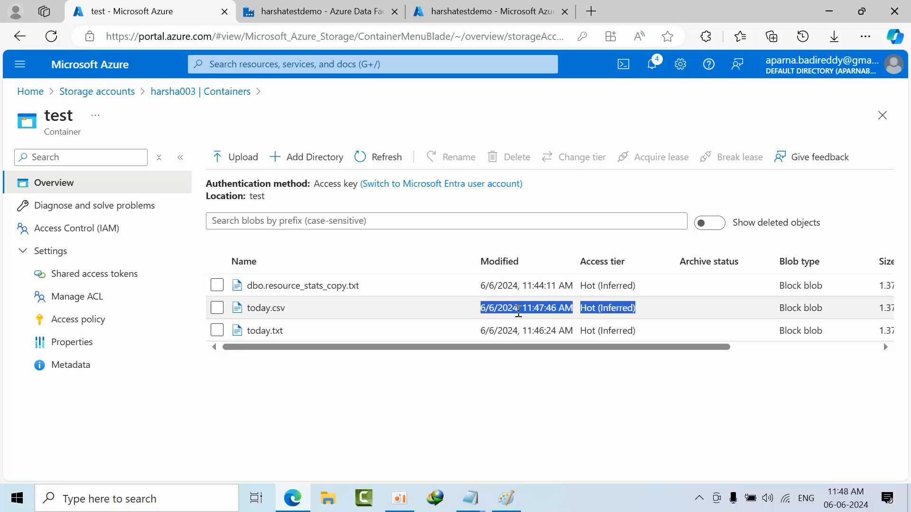
pyautogui.moveTo(527, 350); pyautogui.dragTo(430, 351)
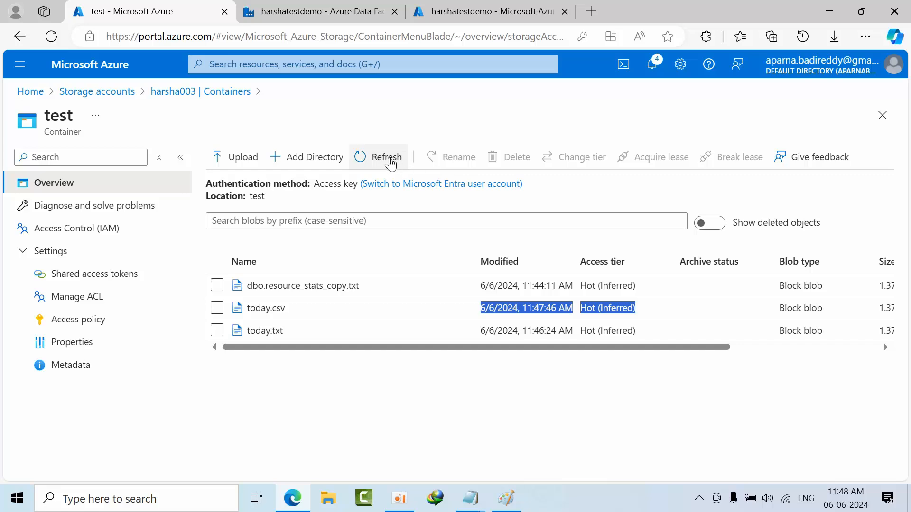
pyautogui.click(316, 12)
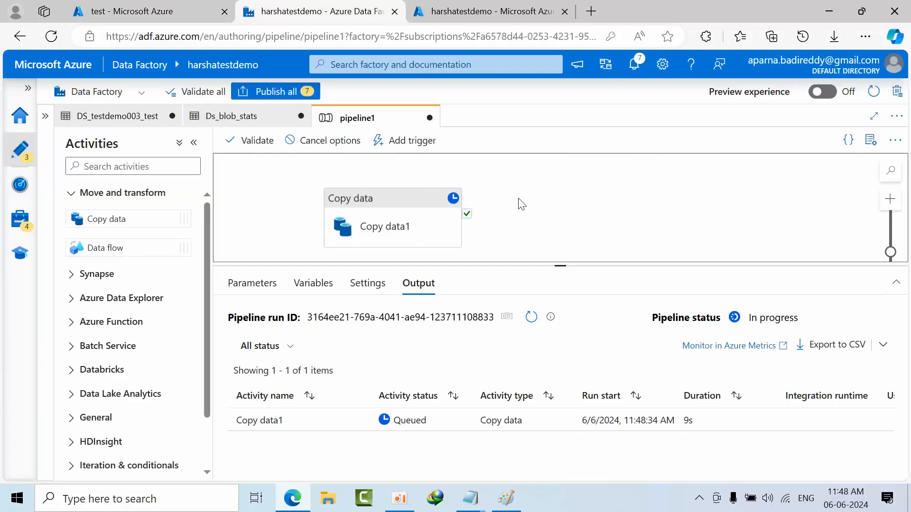
pyautogui.click(532, 317)
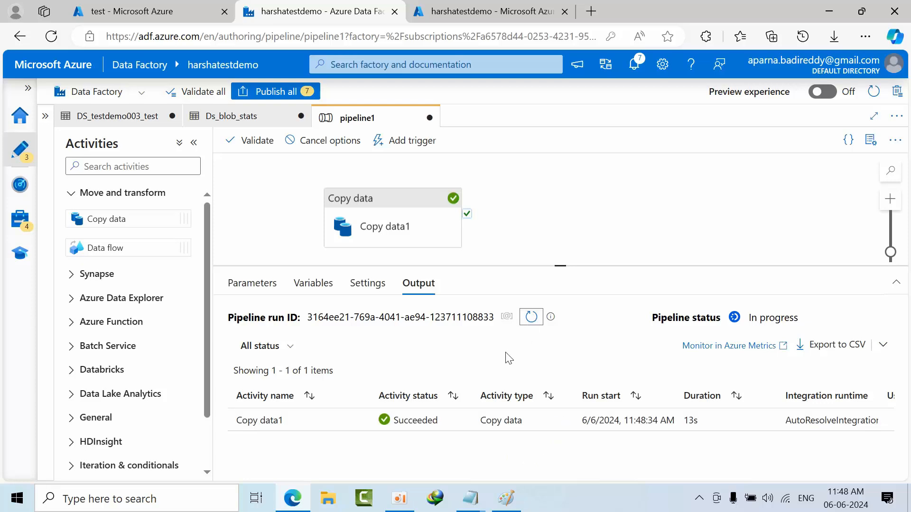
# - Refresh the blobs of the test container in the Azure portal and copy today.csv's modified time
pyautogui.click(116, 10)
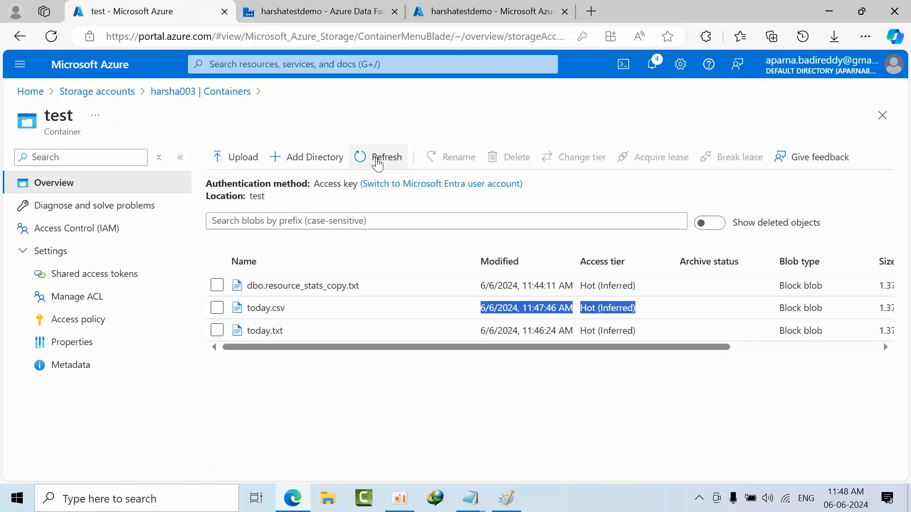
pyautogui.click(377, 162)
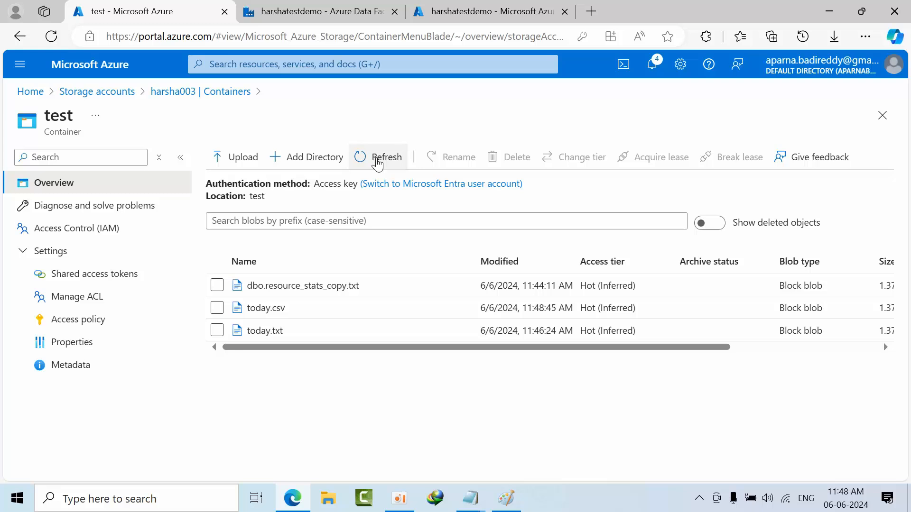
pyautogui.moveTo(482, 308); pyautogui.dragTo(576, 309)
pyautogui.click(477, 313)
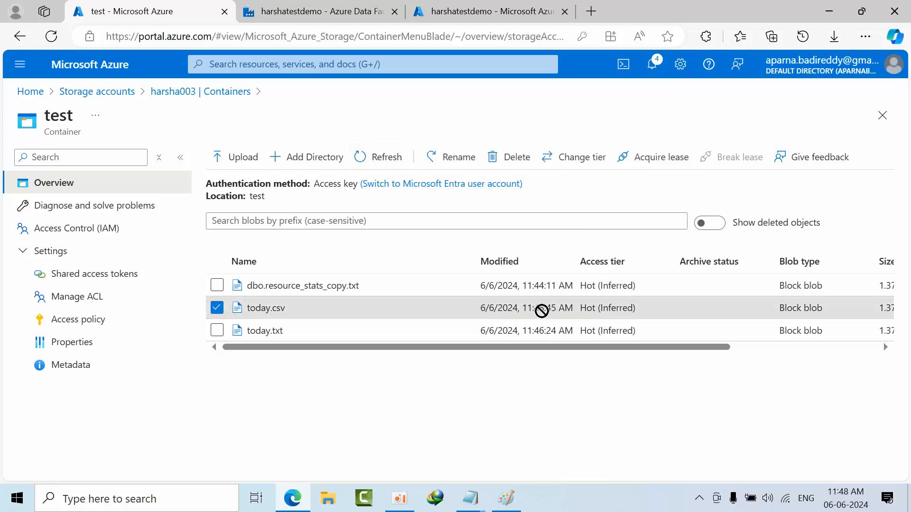
pyautogui.moveTo(576, 310); pyautogui.dragTo(455, 309)
pyautogui.hotkey('ctrl', 'c')
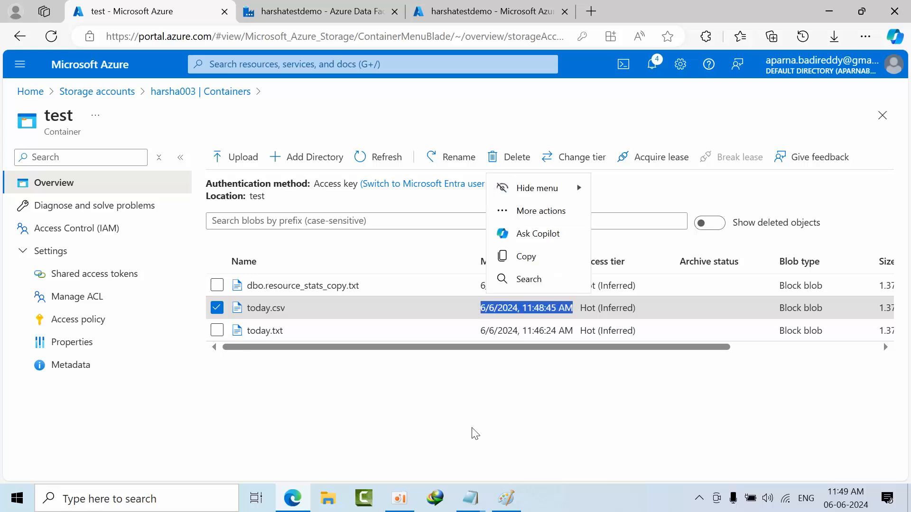
# - Paste the copied modified time below the first one in Notepad, and deselect today.csv back in the container
pyautogui.click(470, 498)
pyautogui.click(556, 429)
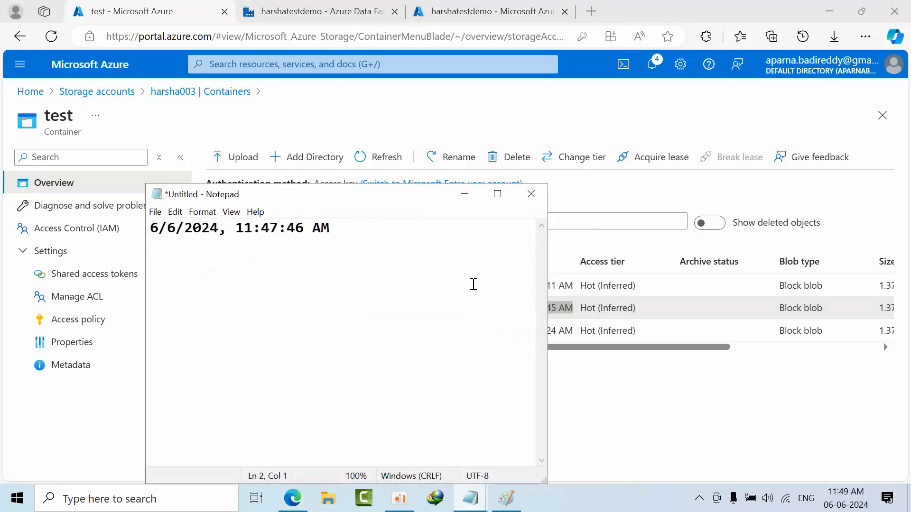
pyautogui.hotkey('ctrl', 'v')
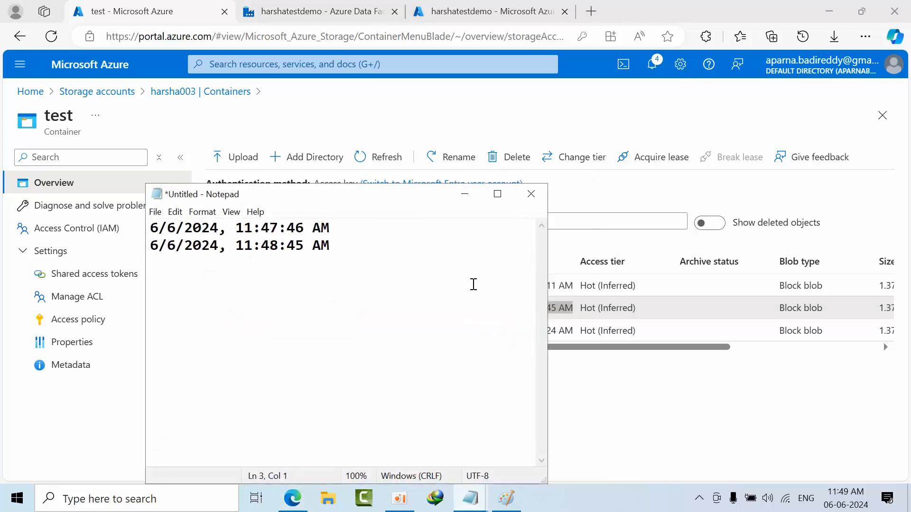
pyautogui.click(464, 193)
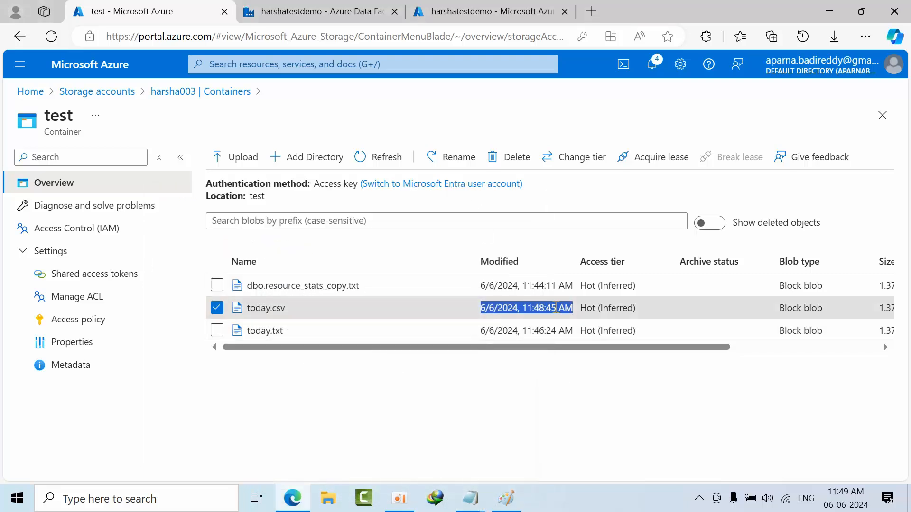
pyautogui.click(468, 430)
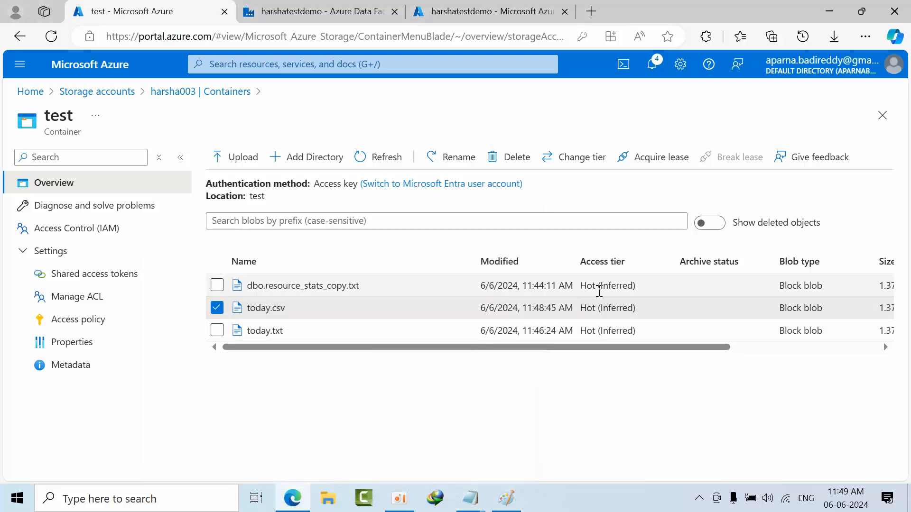
pyautogui.click(217, 309)
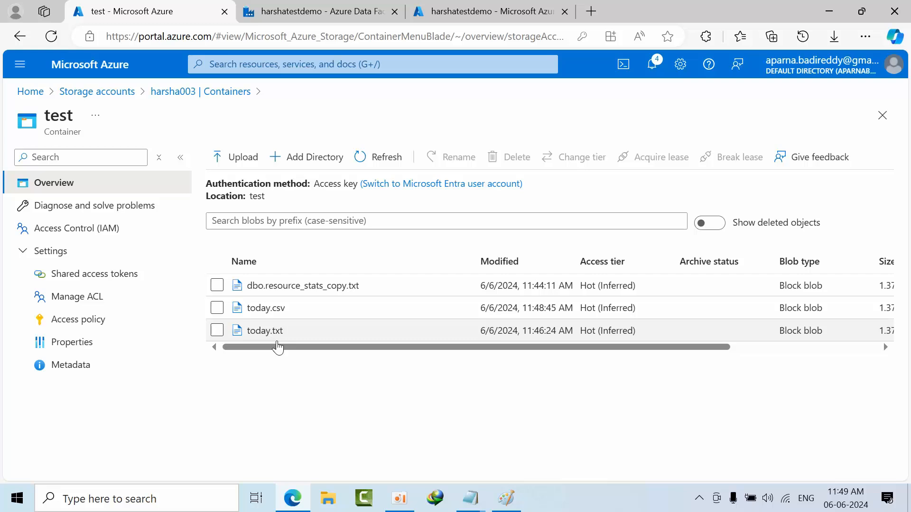
# - Inspect the text contents of the today.txt blob and return to the test container
pyautogui.click(277, 338)
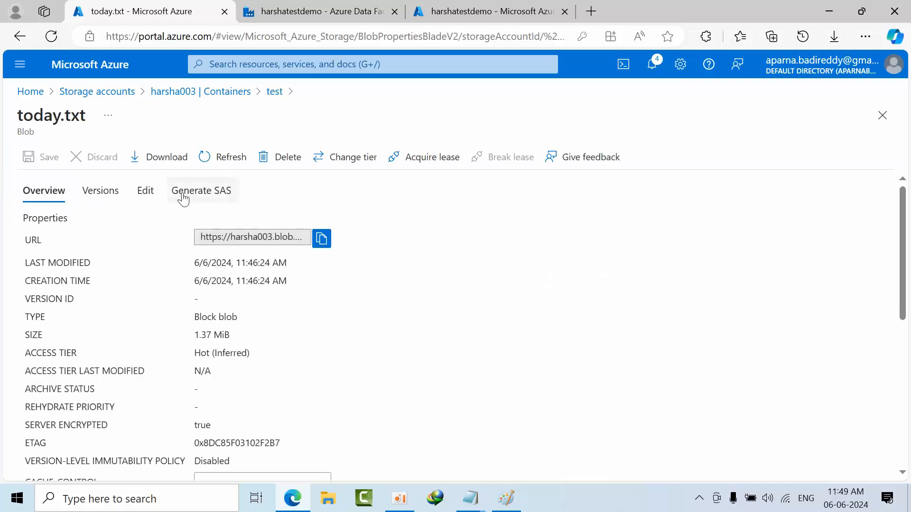
pyautogui.click(142, 190)
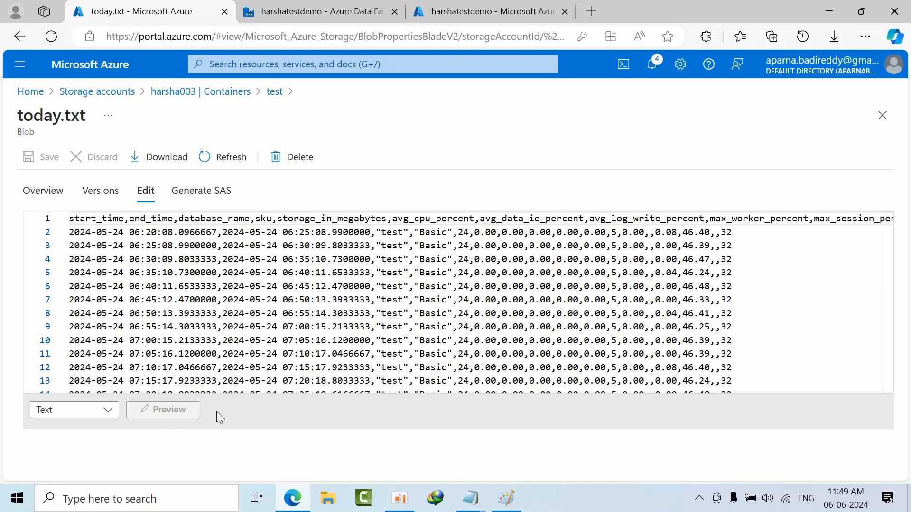
pyautogui.click(218, 96)
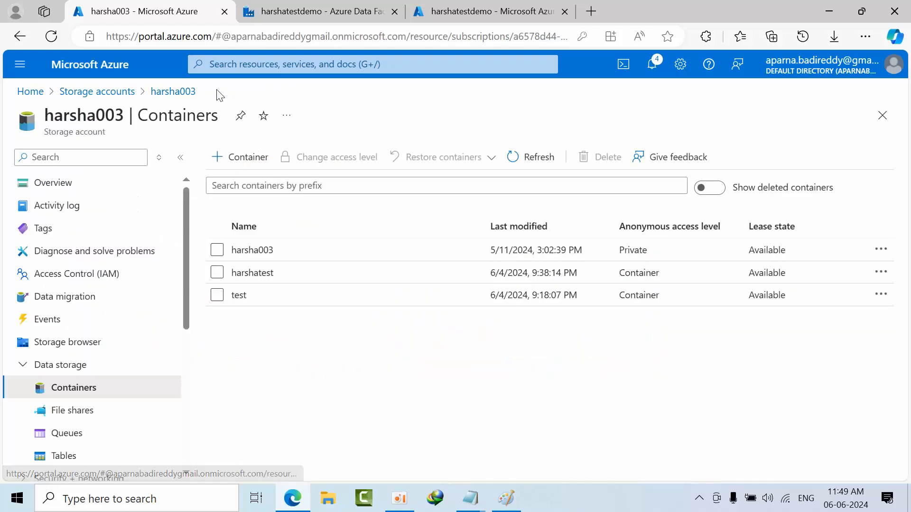
pyautogui.click(248, 300)
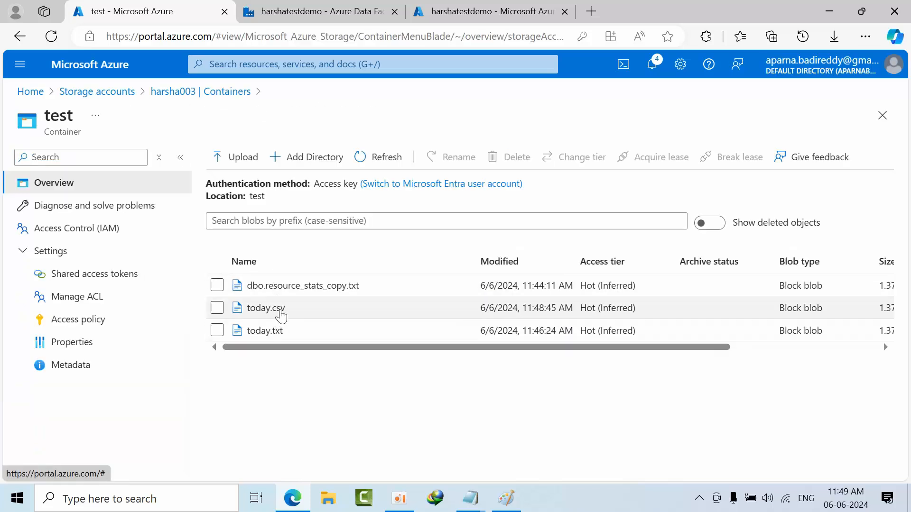
# - Open the contents of the today.csv blob and preview them as CSV
pyautogui.click(265, 308)
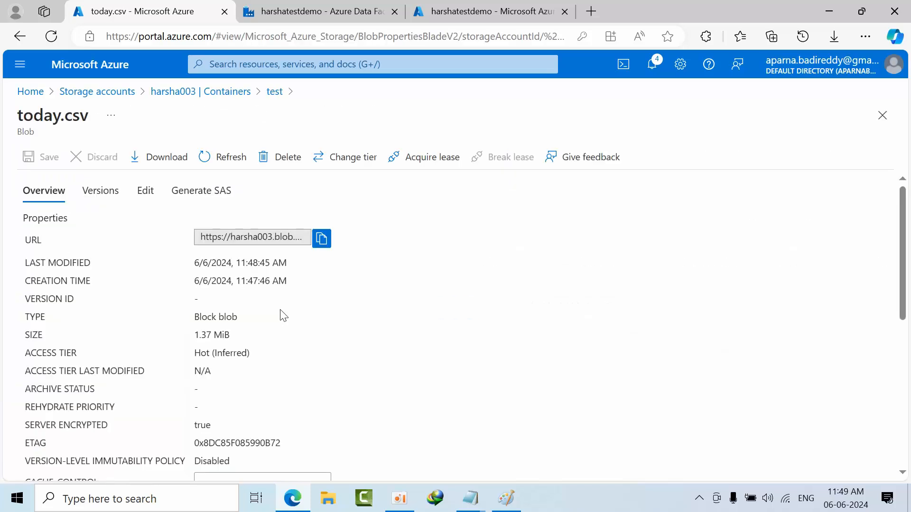
pyautogui.click(149, 202)
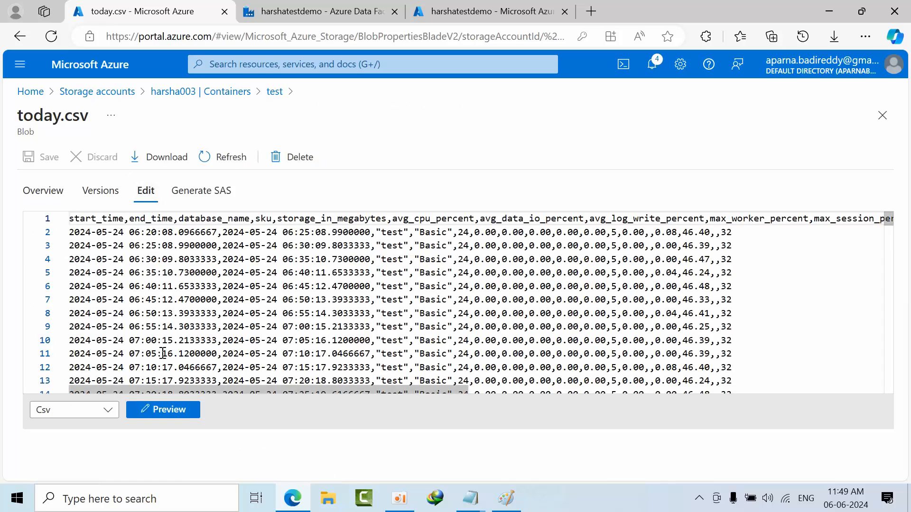
pyautogui.click(182, 411)
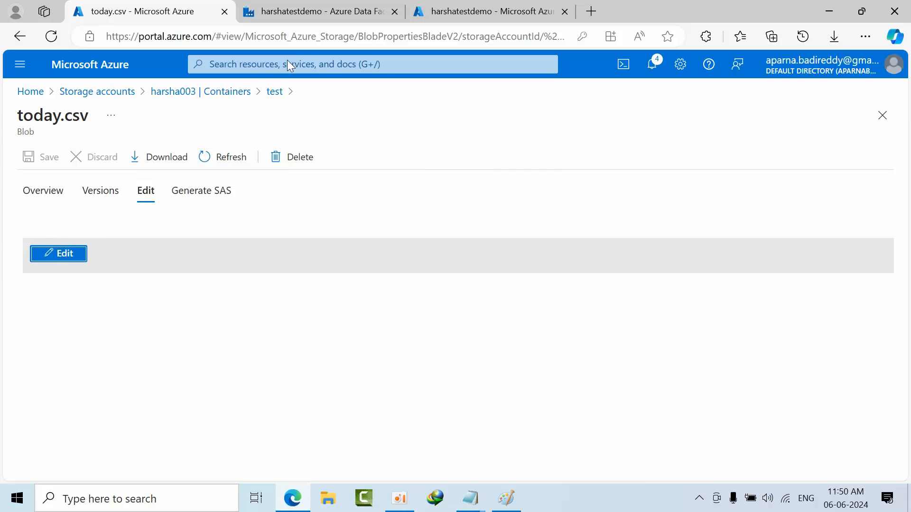
# - Look through the previewed data rows and overview properties of today.csv, and return to the test container
pyautogui.scroll(-10, 313, 329)
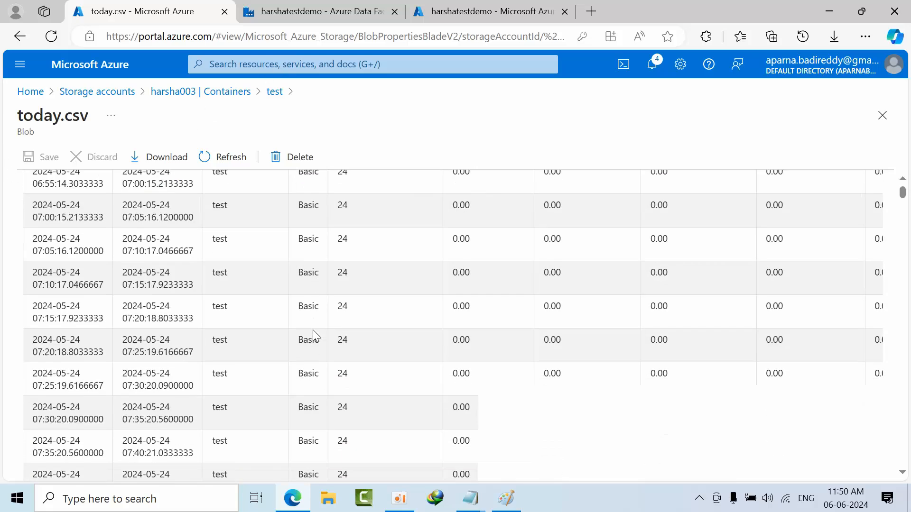
pyautogui.scroll(10, 309, 331)
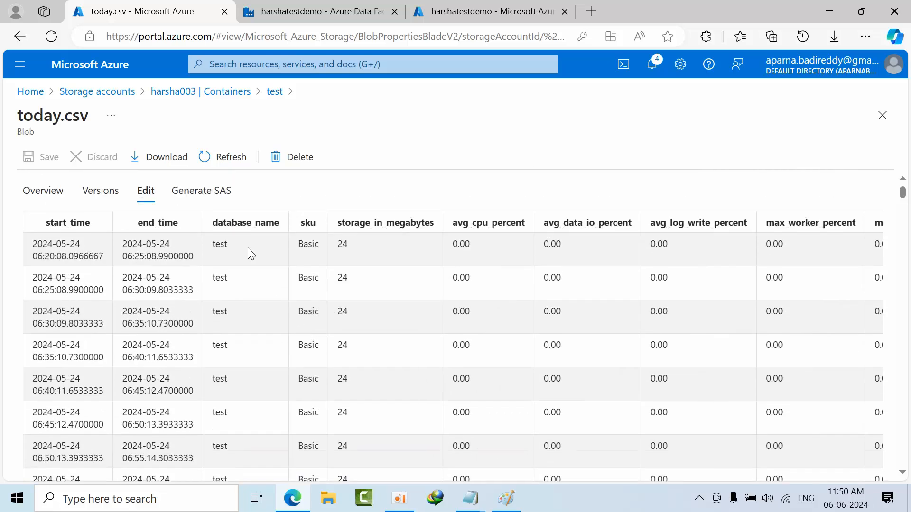
pyautogui.click(54, 199)
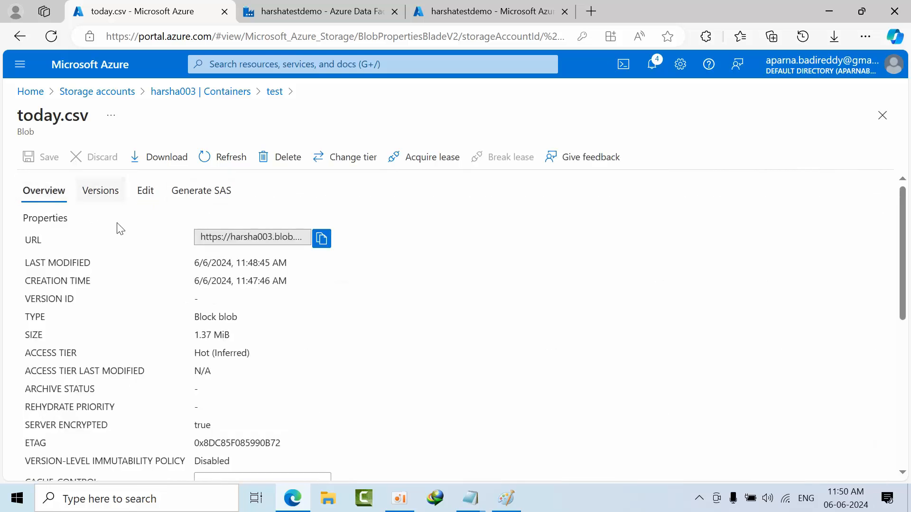
pyautogui.click(275, 93)
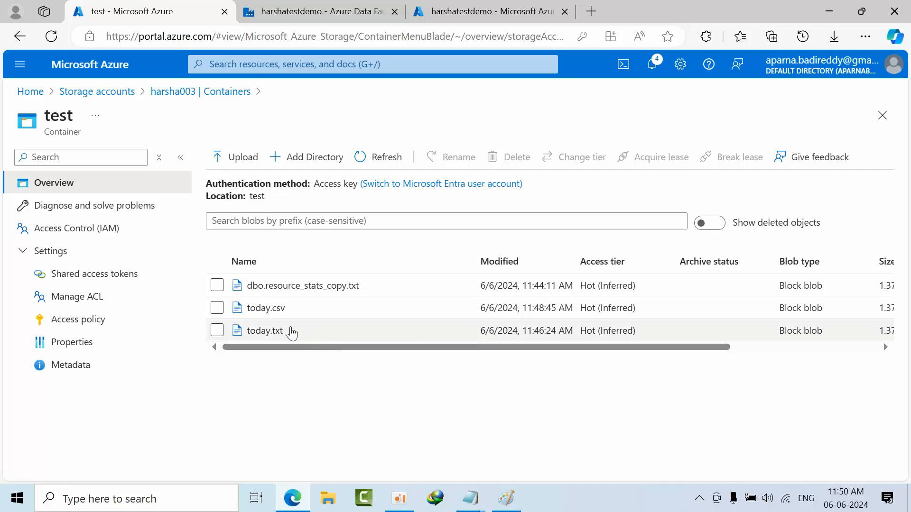
# - Review the Azure SQL database, ADF and Blob storage diagram in Paint, and switch to pipeline1 in Data Factory
pyautogui.click(504, 508)
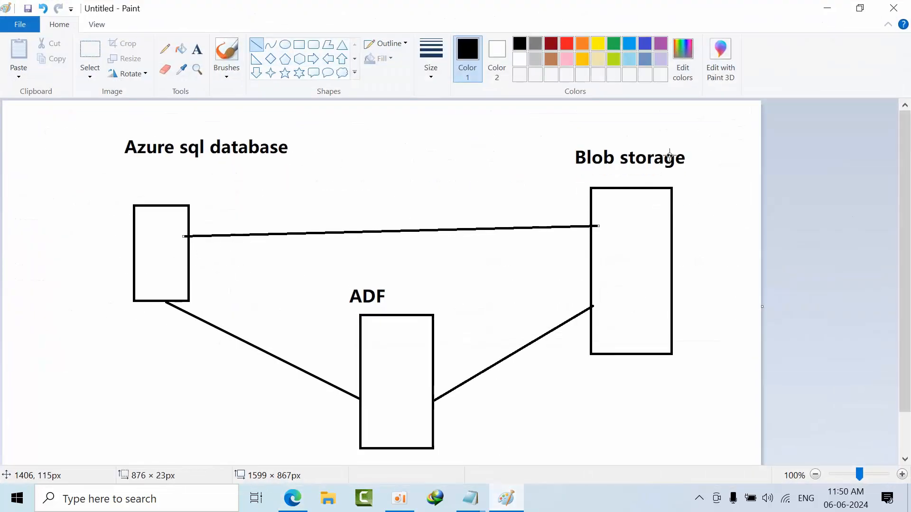
pyautogui.click(826, 8)
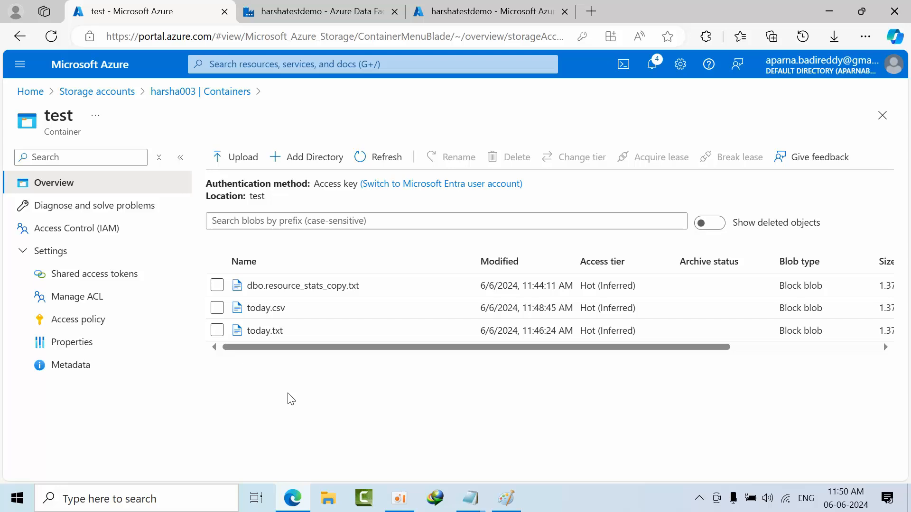
pyautogui.click(323, 10)
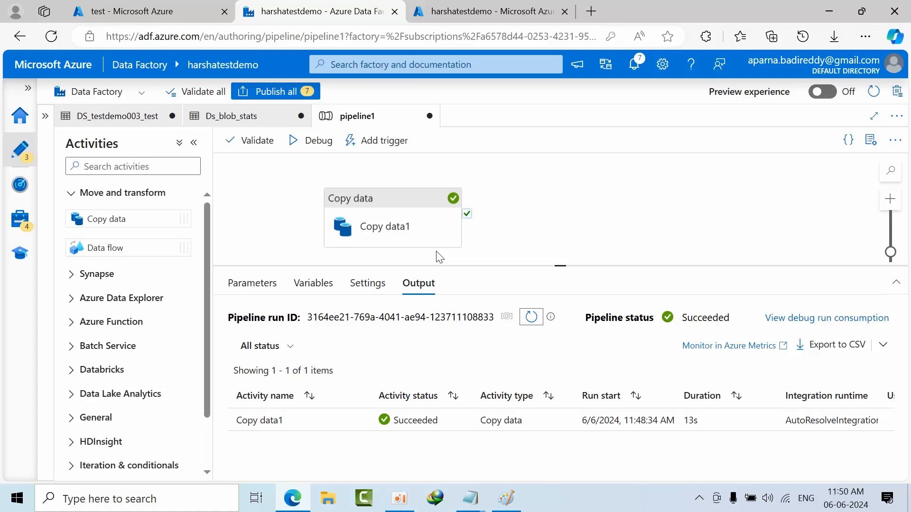
# - Open the Ds_blob_stats dataset from Copy data1's sink settings and add a String parameter named filename
pyautogui.click(367, 187)
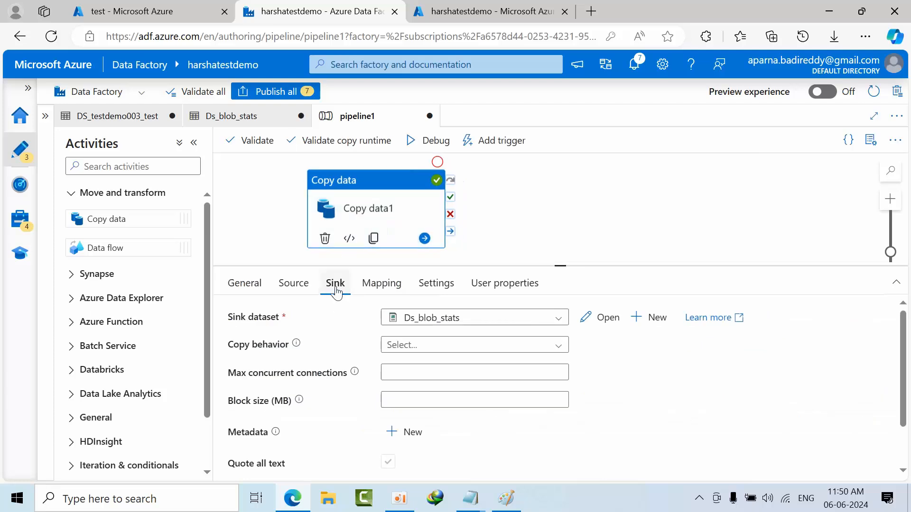
pyautogui.click(596, 320)
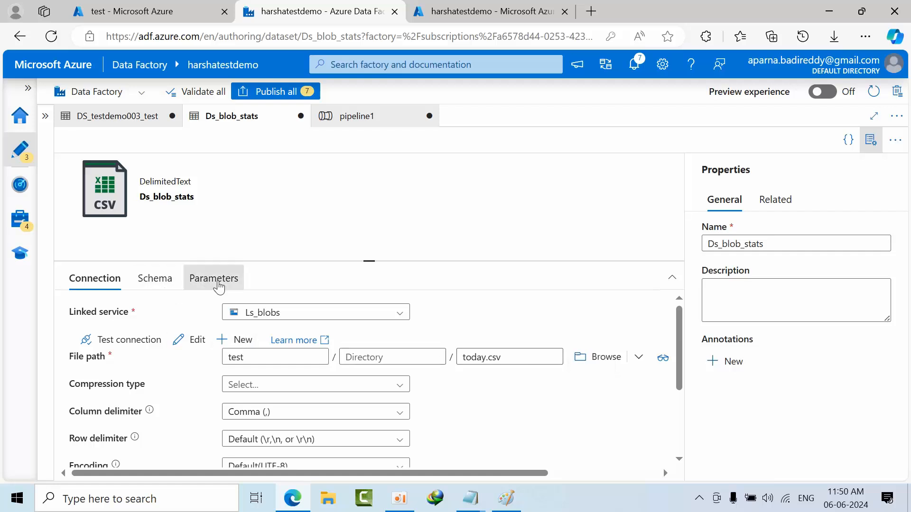
pyautogui.click(218, 283)
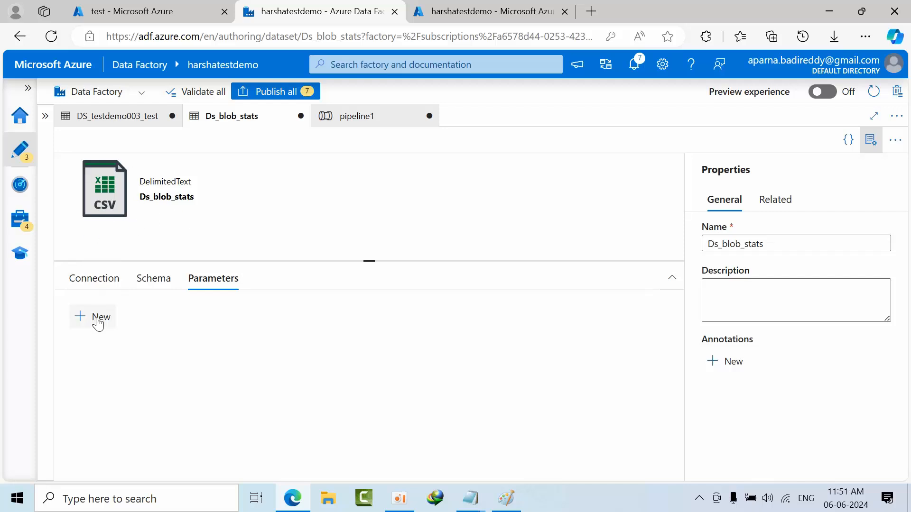
pyautogui.click(101, 317)
pyautogui.click(160, 368)
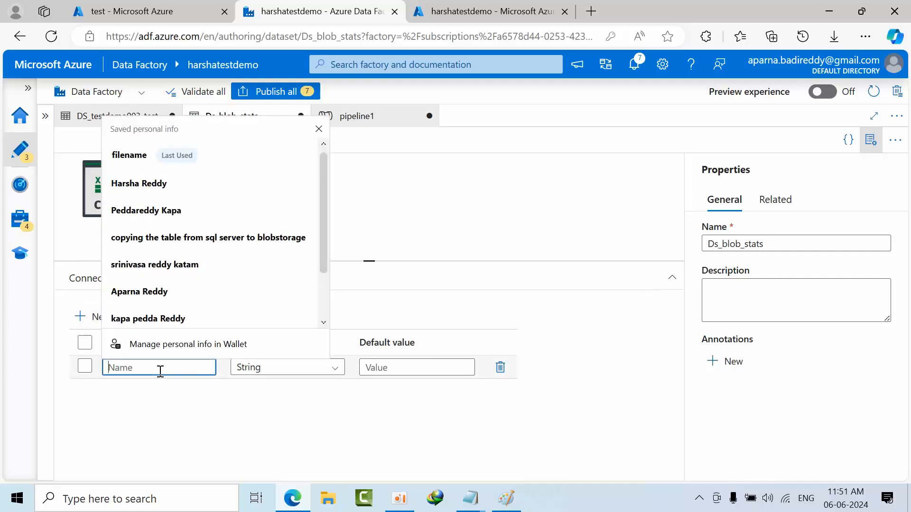
pyautogui.write('filename')
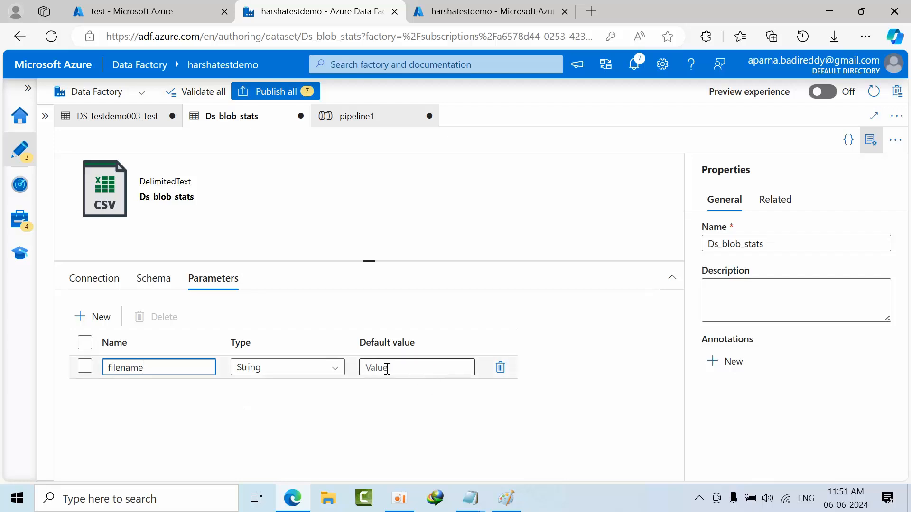
pyautogui.click(95, 278)
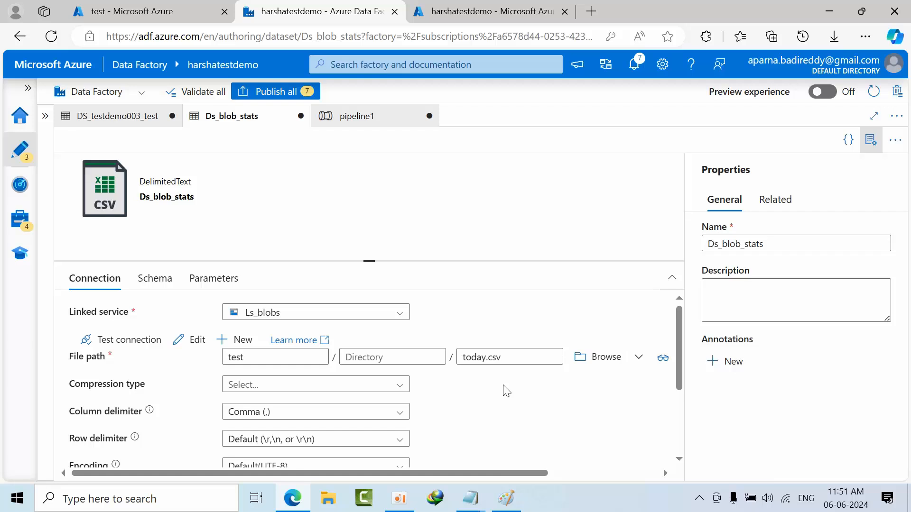
pyautogui.moveTo(521, 357); pyautogui.dragTo(417, 358)
pyautogui.press('BackSpace')
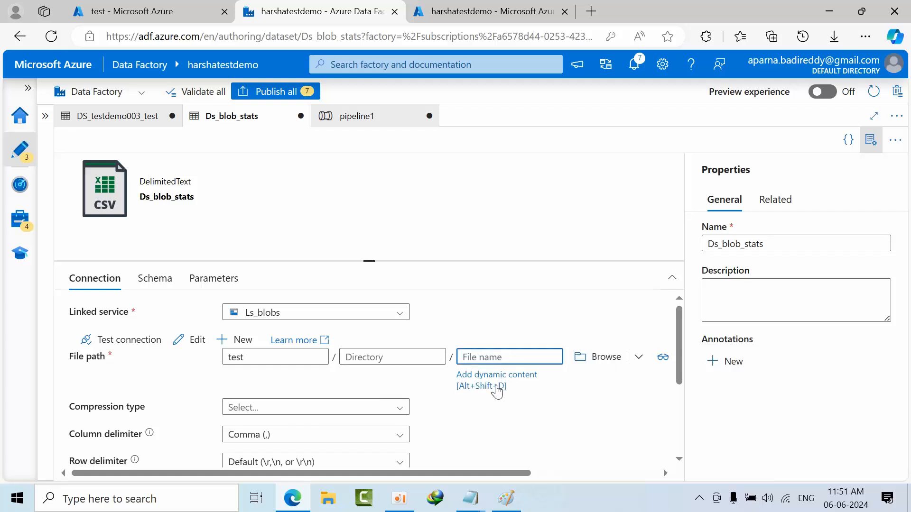
pyautogui.click(496, 390)
pyautogui.click(513, 371)
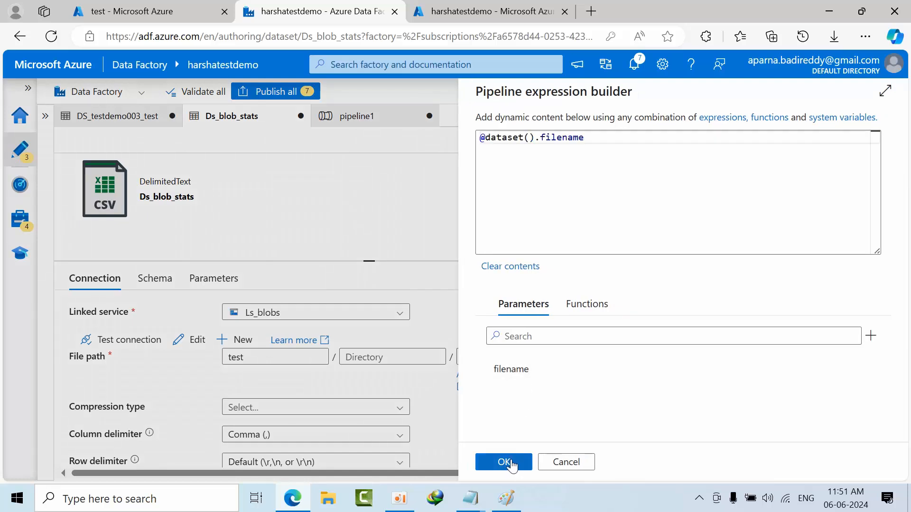
pyautogui.click(504, 462)
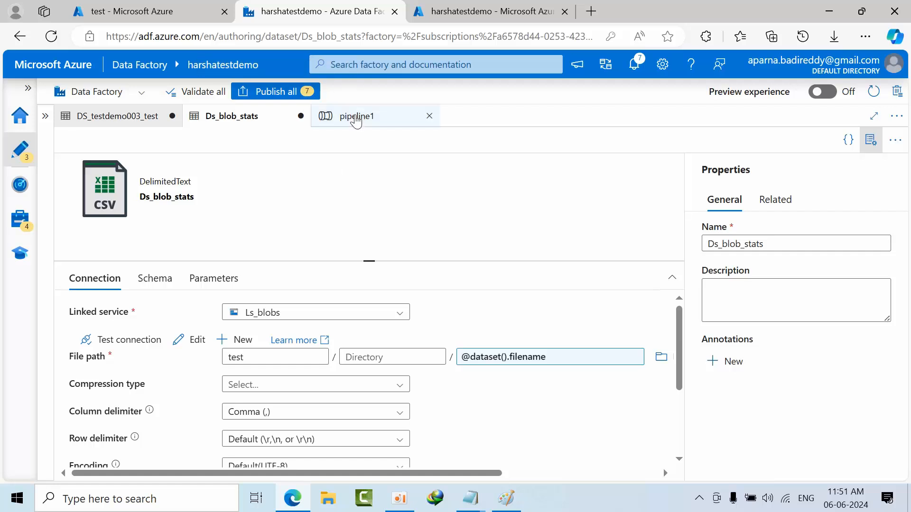
# - Return to pipeline1, check the filename property in Copy data1's sink settings, and deselect the activity
pyautogui.click(375, 122)
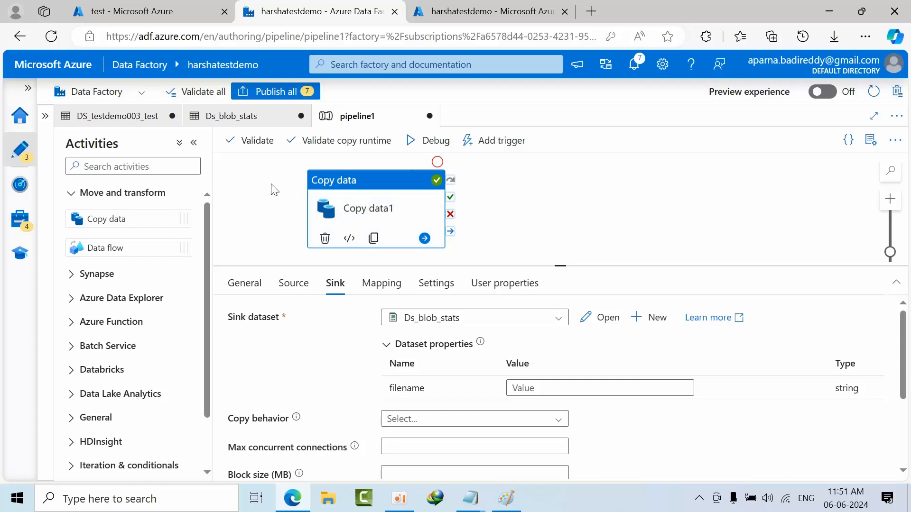
pyautogui.click(340, 192)
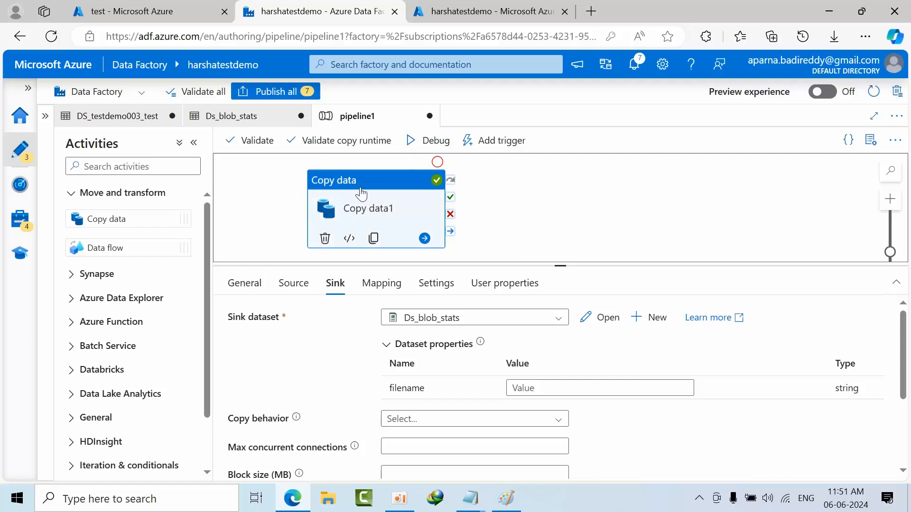
pyautogui.click(244, 179)
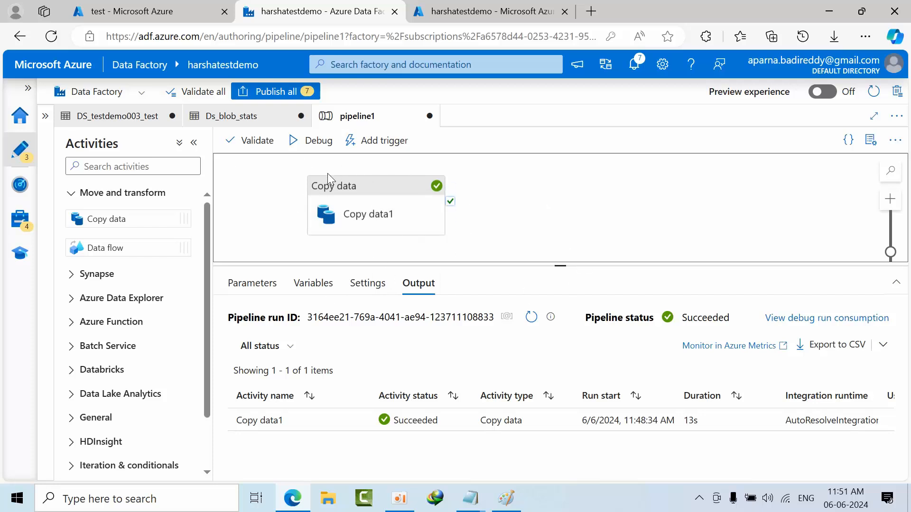
pyautogui.click(351, 194)
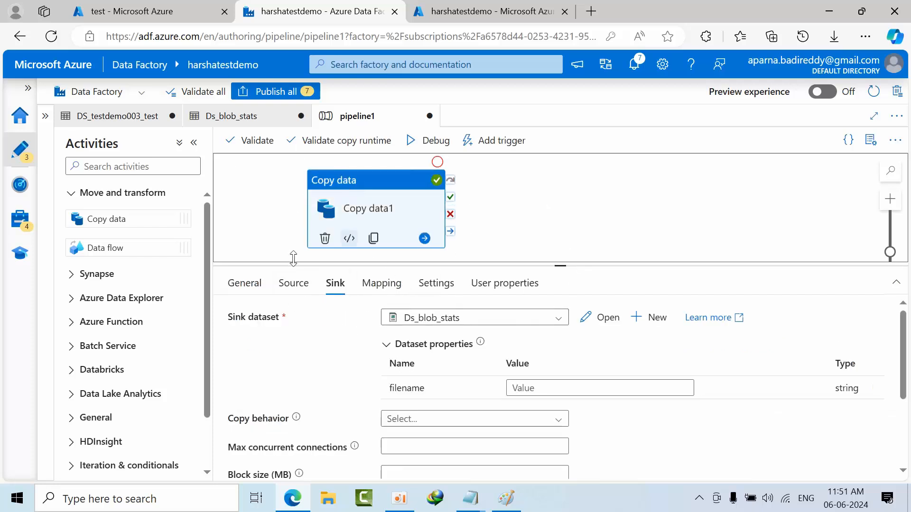
pyautogui.click(267, 199)
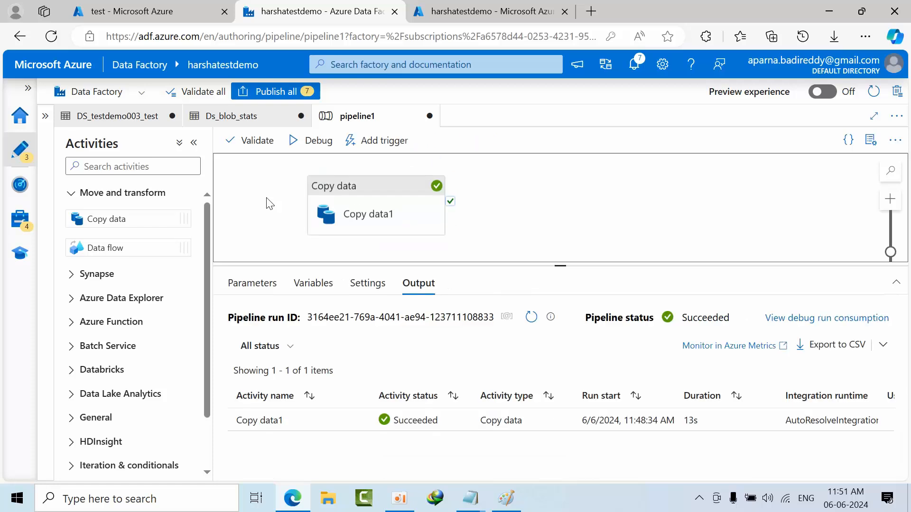
# - Add a String parameter named timestampforfilename to pipeline1
pyautogui.click(251, 284)
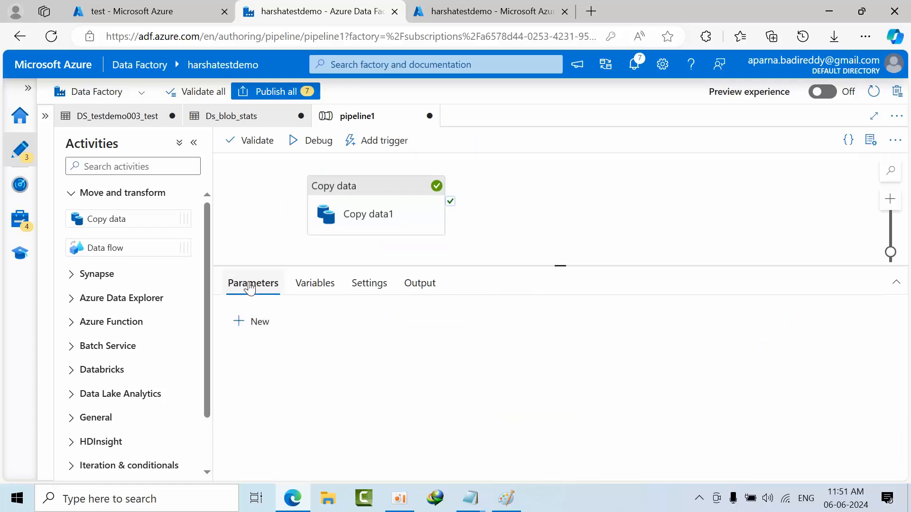
pyautogui.click(256, 322)
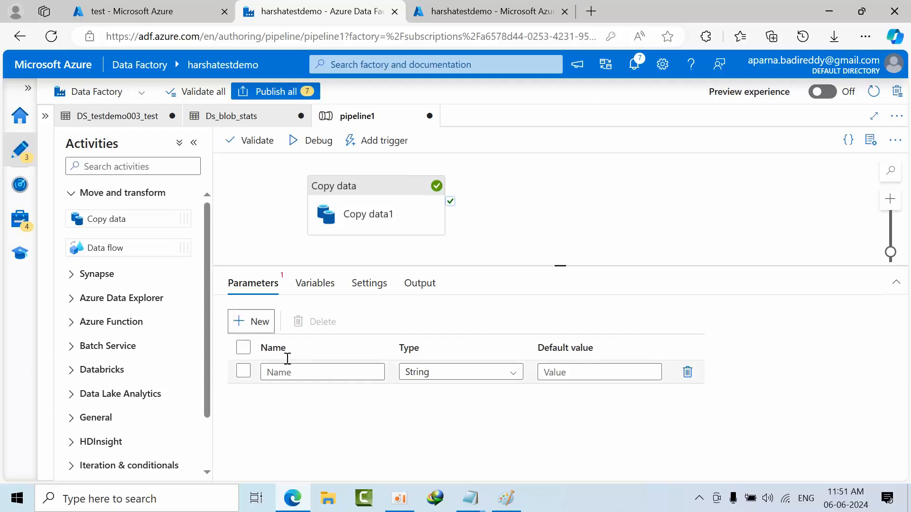
pyautogui.click(273, 371)
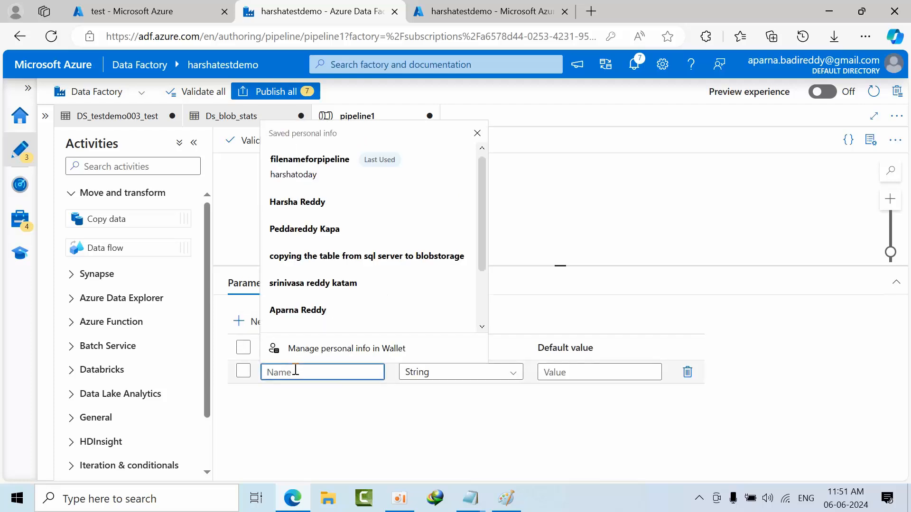
pyautogui.write('param')
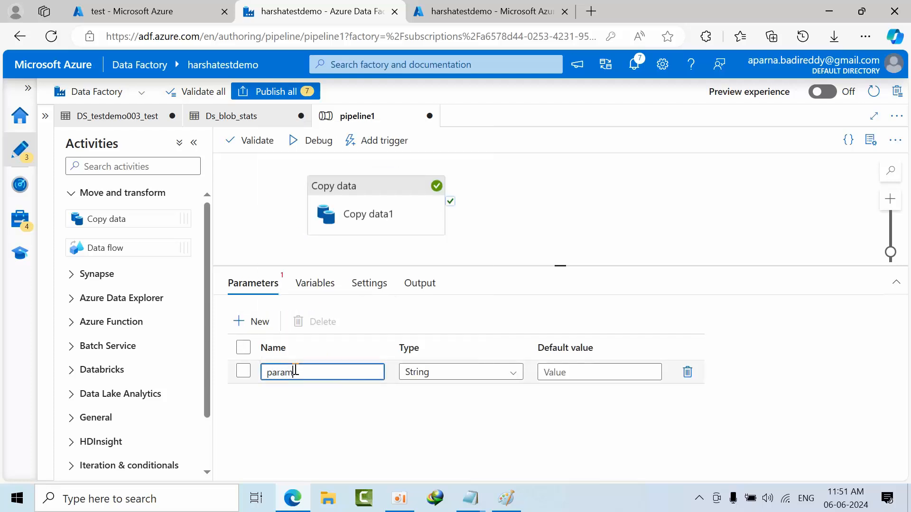
pyautogui.press('BackSpace')
pyautogui.press('BackSpace')
pyautogui.press('BackSpace')
pyautogui.press('BackSpace')
pyautogui.press('BackSpace')
pyautogui.write('t')
pyautogui.press('BackSpace')
pyautogui.write('timestampfor')
pyautogui.press('BackSpace')
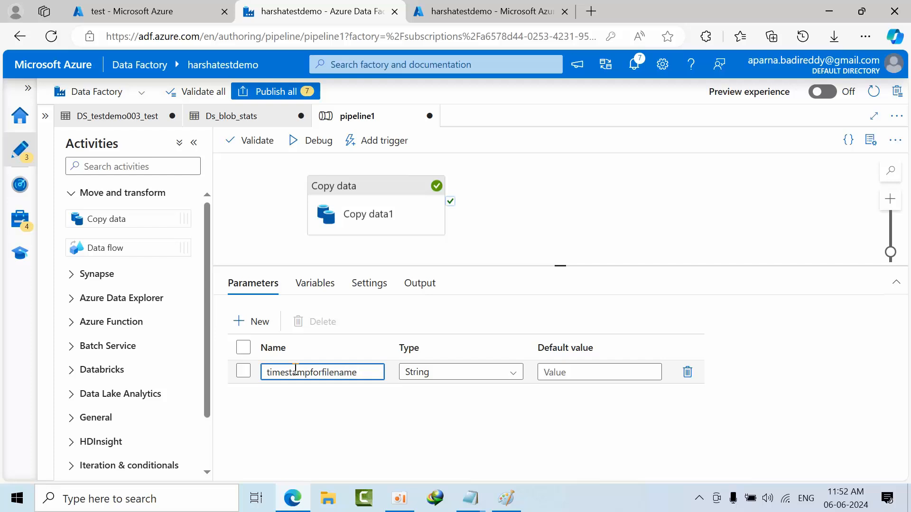
# - Set the default value of the timestampforfilename parameter to stasts
pyautogui.click(588, 375)
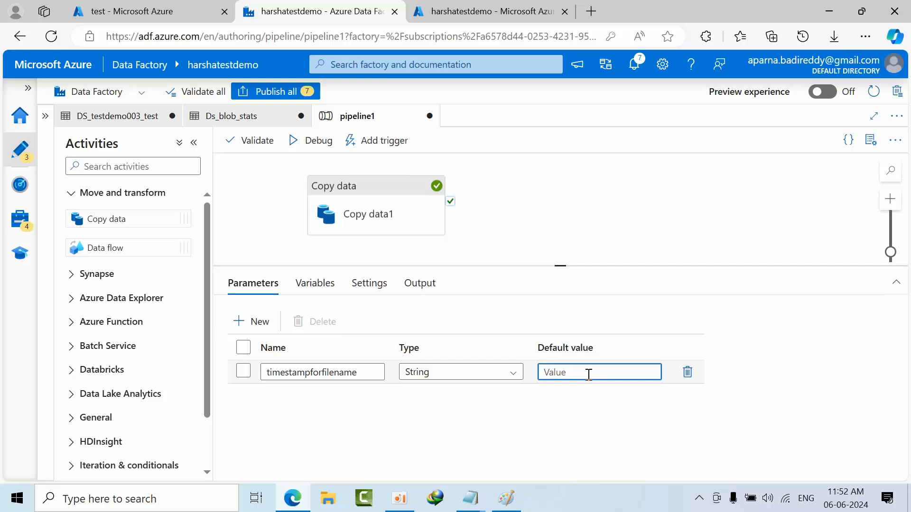
pyautogui.write('stasts')
pyautogui.moveTo(588, 374); pyautogui.dragTo(536, 374)
pyautogui.click(588, 374)
pyautogui.moveTo(582, 374); pyautogui.dragTo(519, 375)
pyautogui.click(579, 371)
pyautogui.click(468, 398)
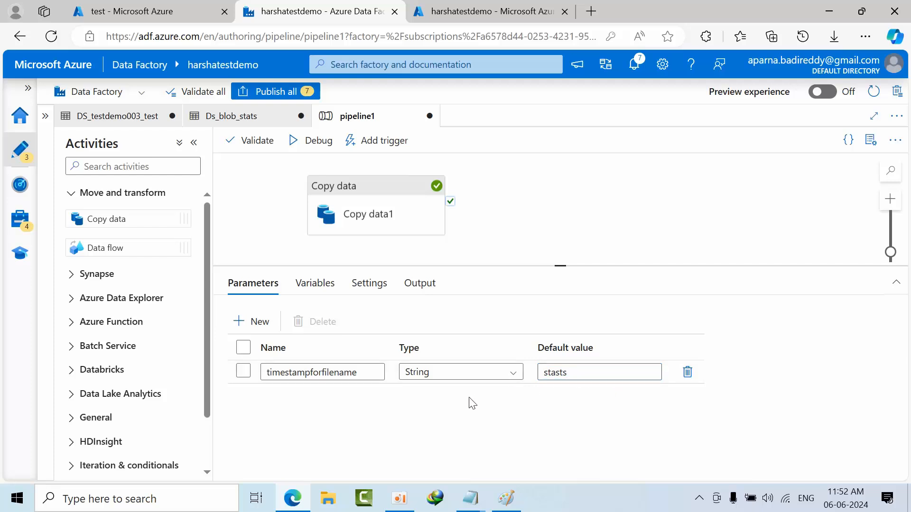
pyautogui.click(364, 191)
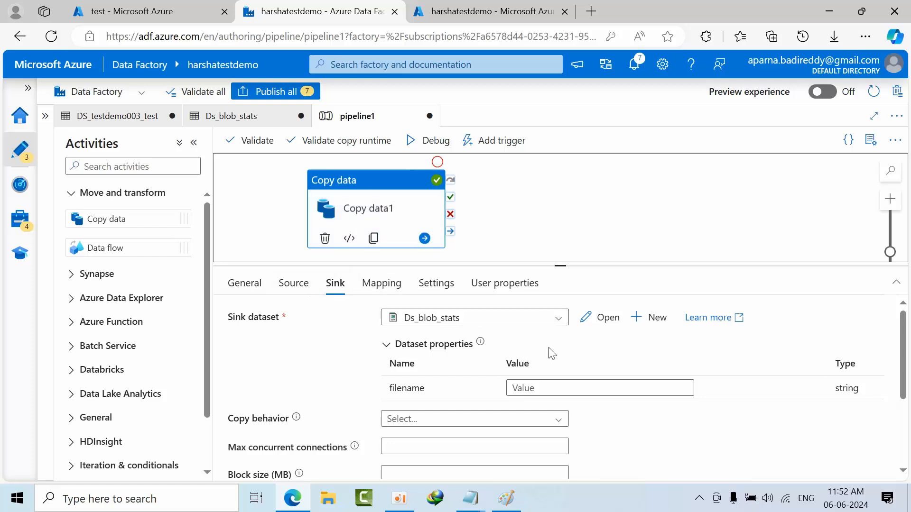
pyautogui.click(535, 389)
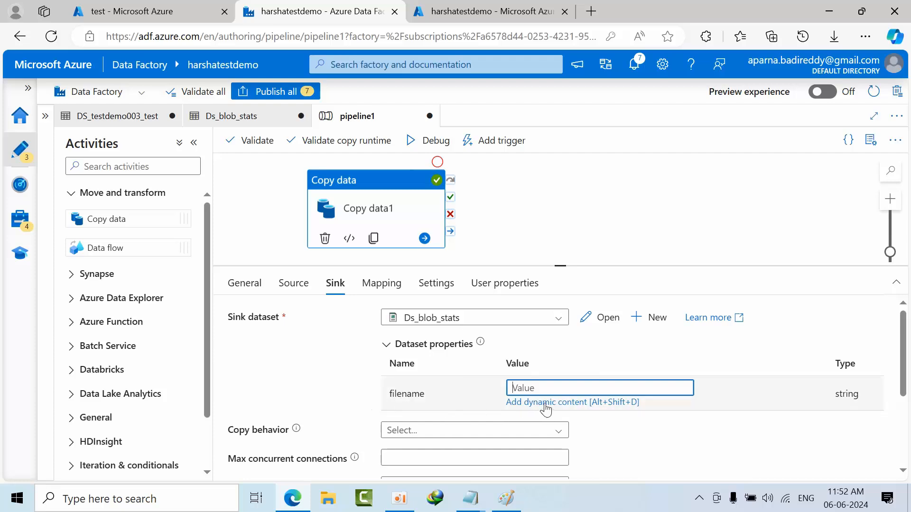
pyautogui.click(545, 404)
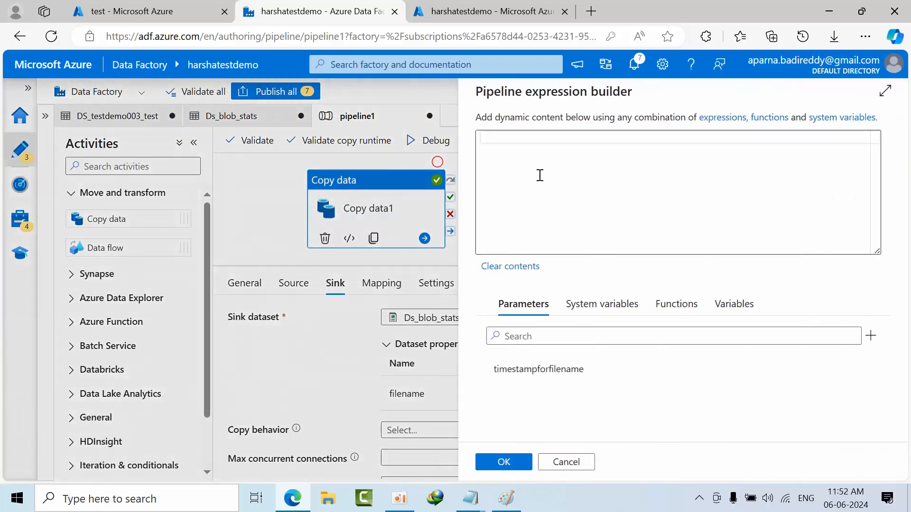
pyautogui.click(885, 90)
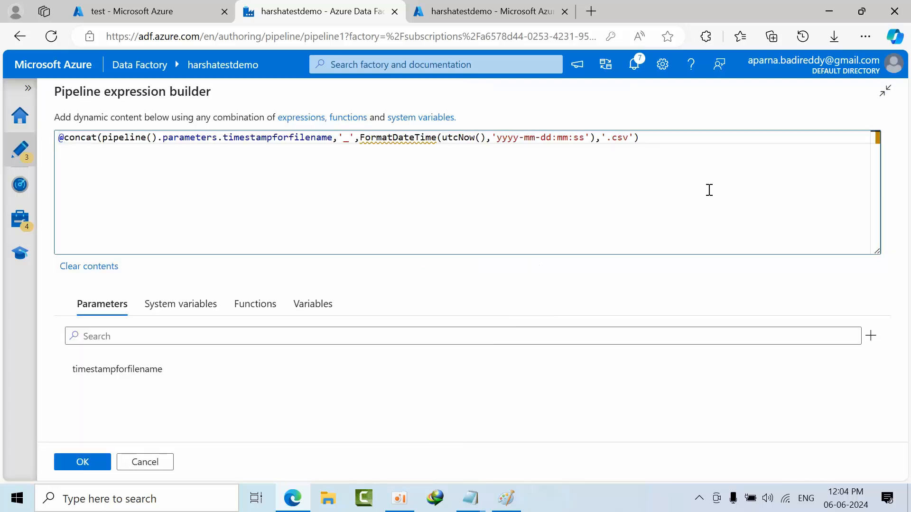
pyautogui.moveTo(707, 190); pyautogui.dragTo(16, 150)
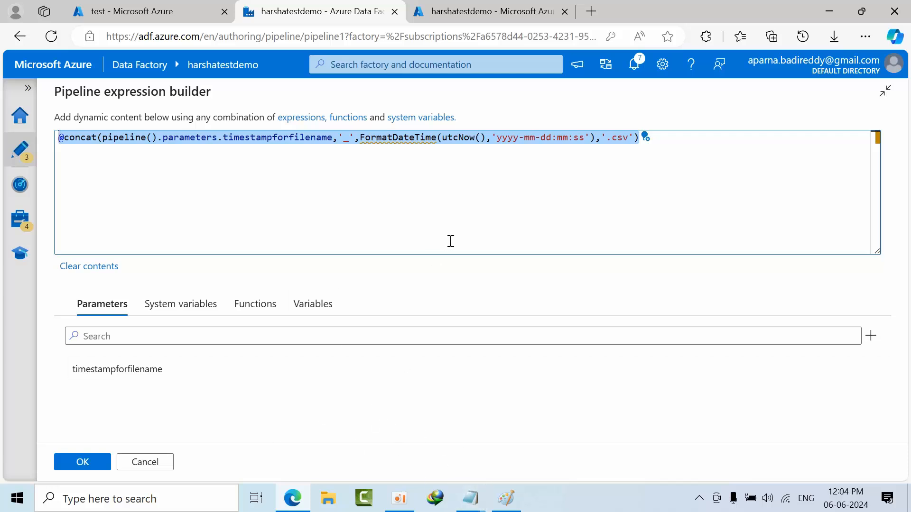
pyautogui.press('BackSpace')
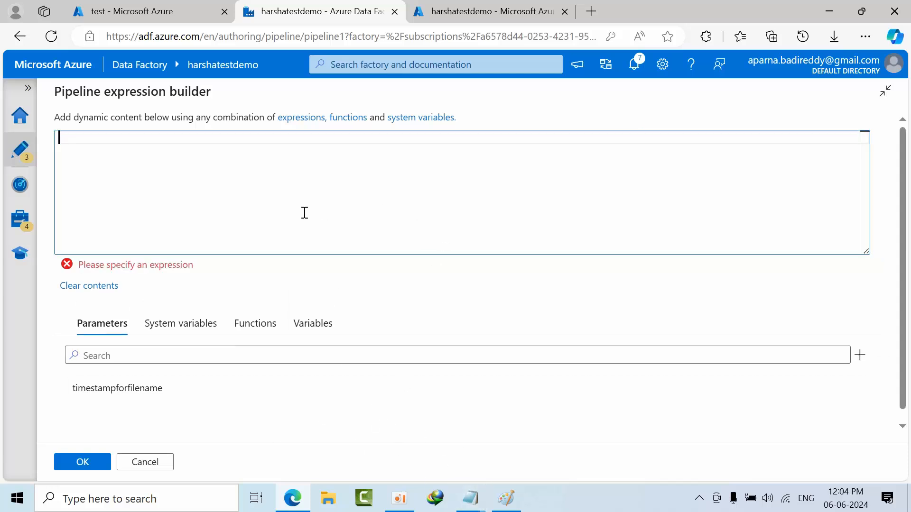
pyautogui.hotkey('ctrl', 'v')
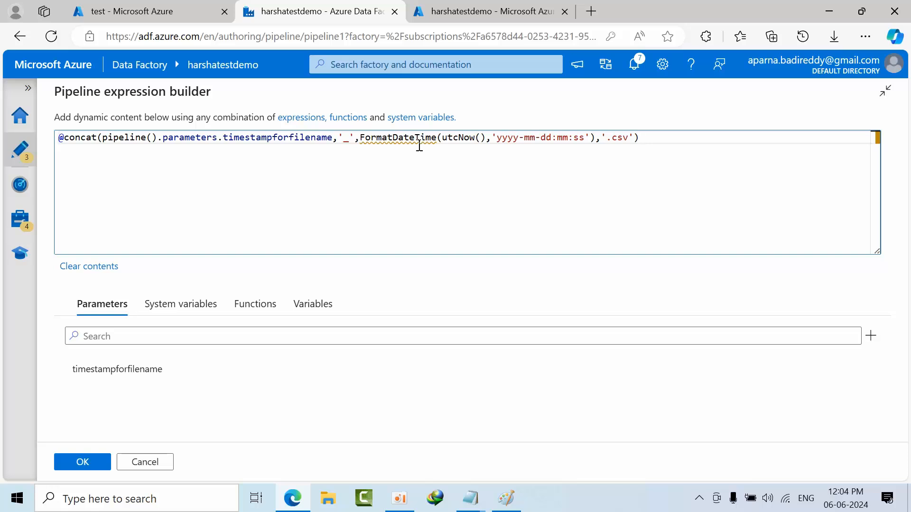
# - Review the underscore separator, FormatDateTime call, date format and .csv extension in the filename expression, and apply it to the sink
pyautogui.moveTo(404, 136)
pyautogui.click(345, 141)
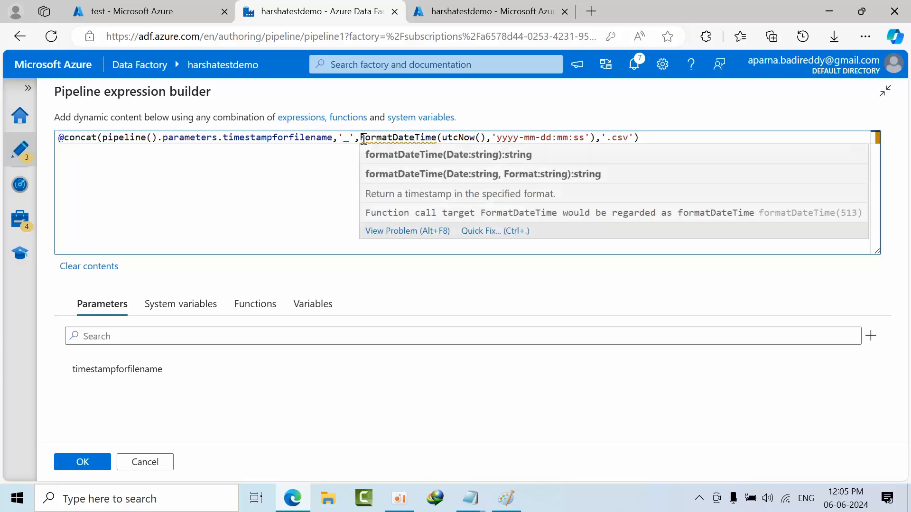
pyautogui.moveTo(362, 141); pyautogui.dragTo(584, 138)
pyautogui.click(473, 140)
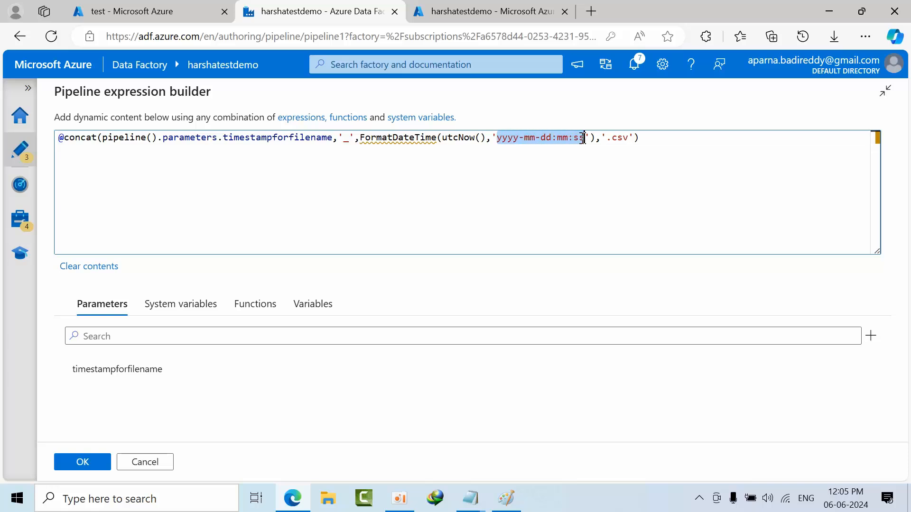
pyautogui.click(638, 138)
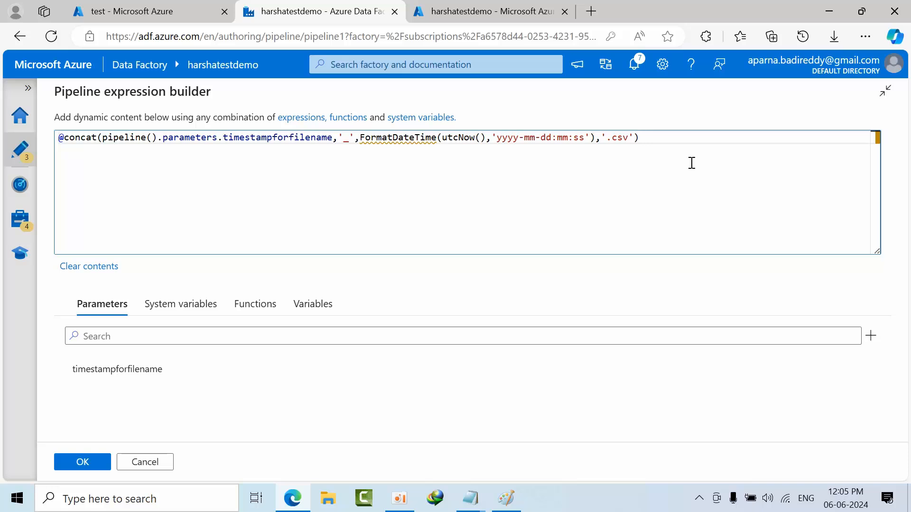
pyautogui.moveTo(693, 163); pyautogui.dragTo(244, 223)
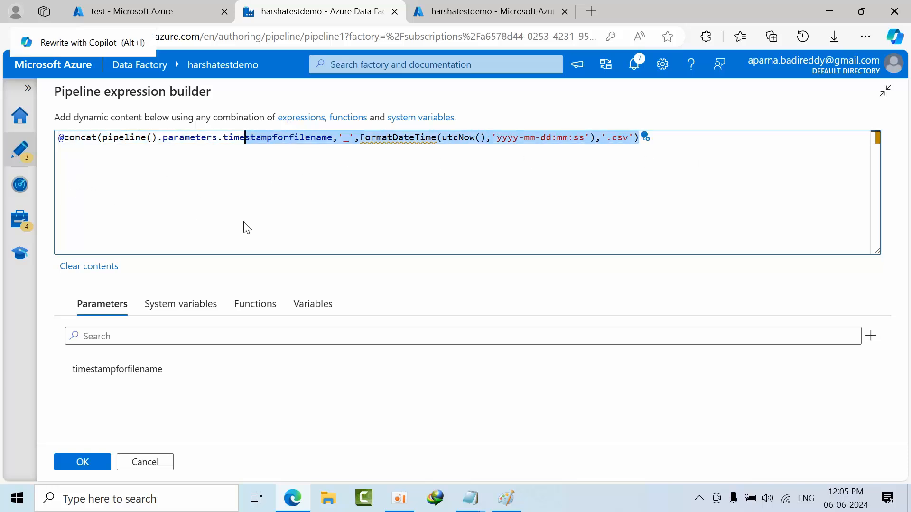
pyautogui.keyDown('shift'); pyautogui.click(373, 137); pyautogui.keyUp('shift')
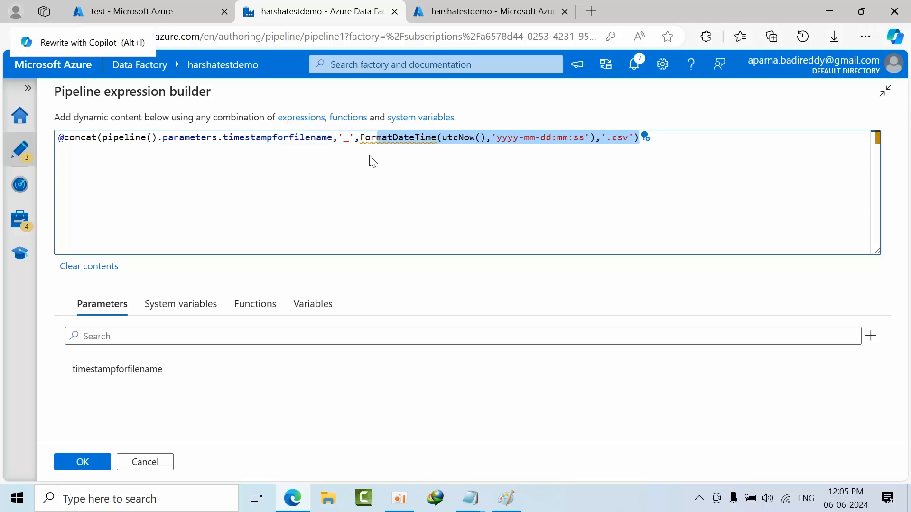
pyautogui.click(413, 237)
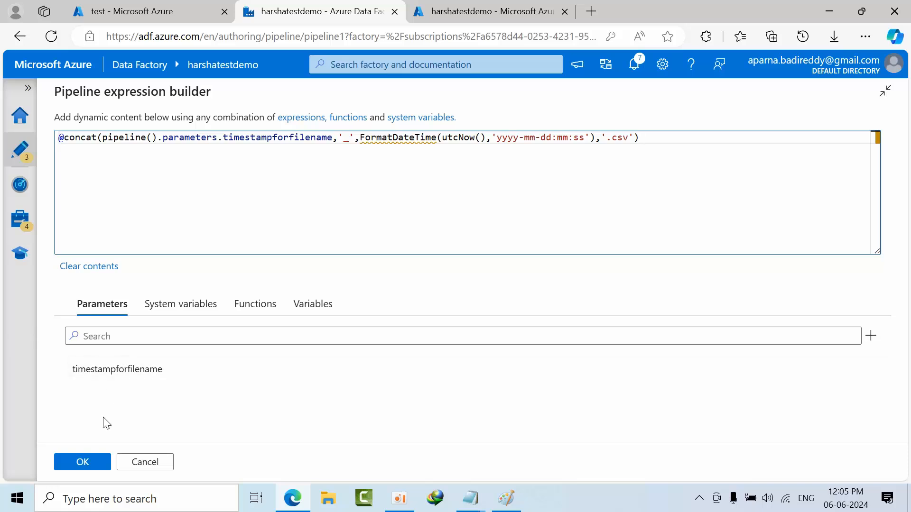
pyautogui.click(84, 463)
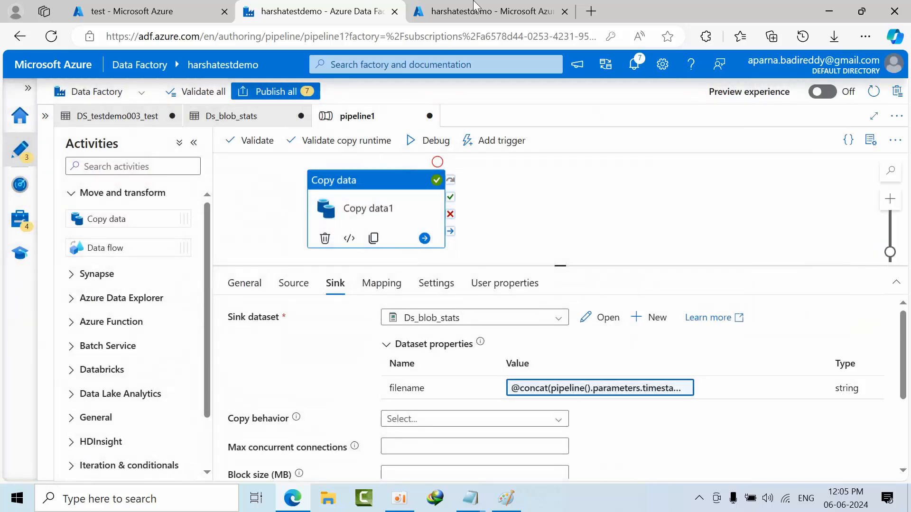
# - Deselect the copy activity, validate pipeline1 and close the validation output
pyautogui.click(260, 213)
pyautogui.click(244, 144)
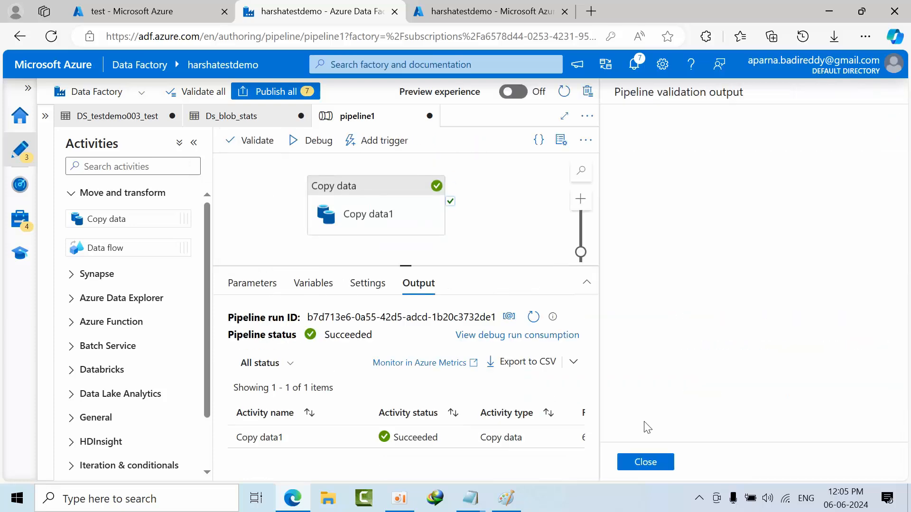
pyautogui.click(644, 462)
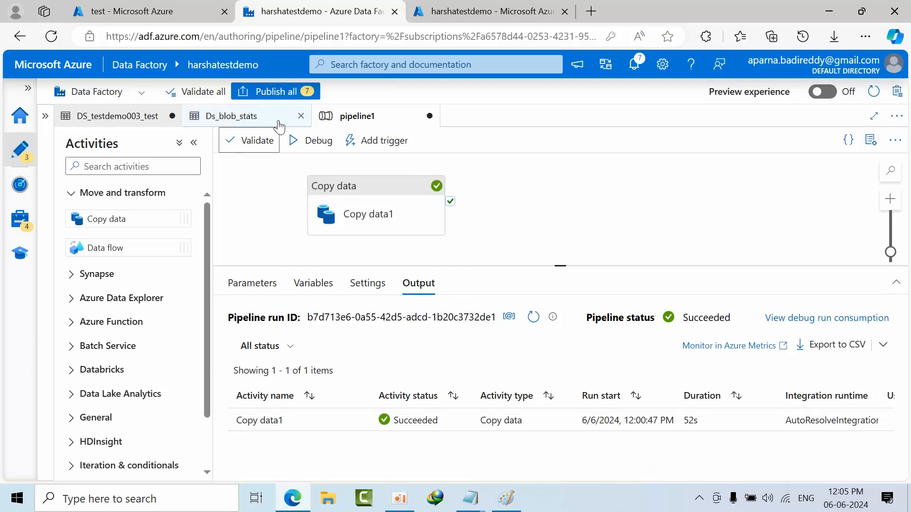
# - Run pipeline1 in debug mode with timestampforfilename kept as stasts, and refresh the run status
pyautogui.click(316, 147)
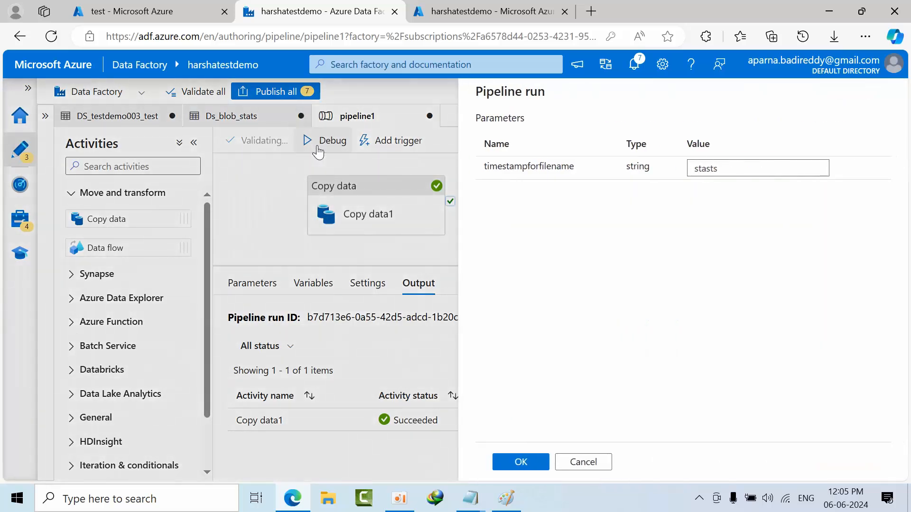
pyautogui.click(521, 461)
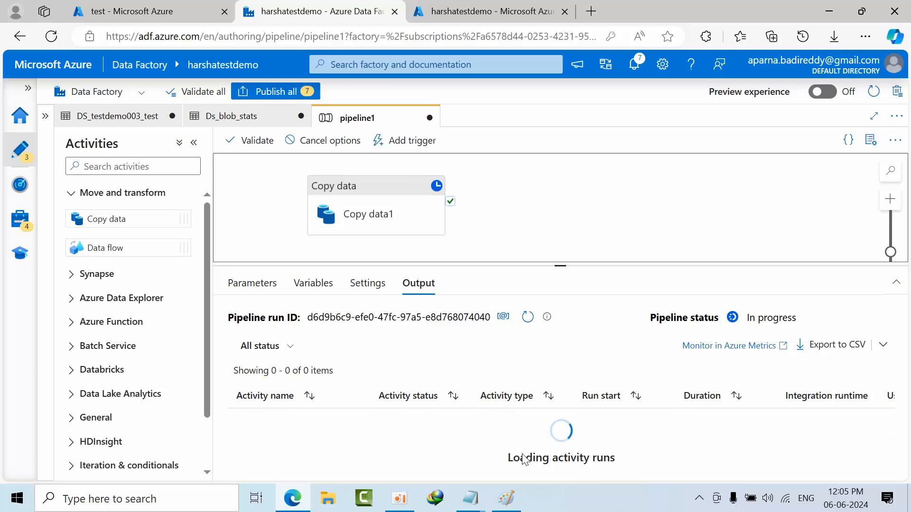
pyautogui.click(528, 318)
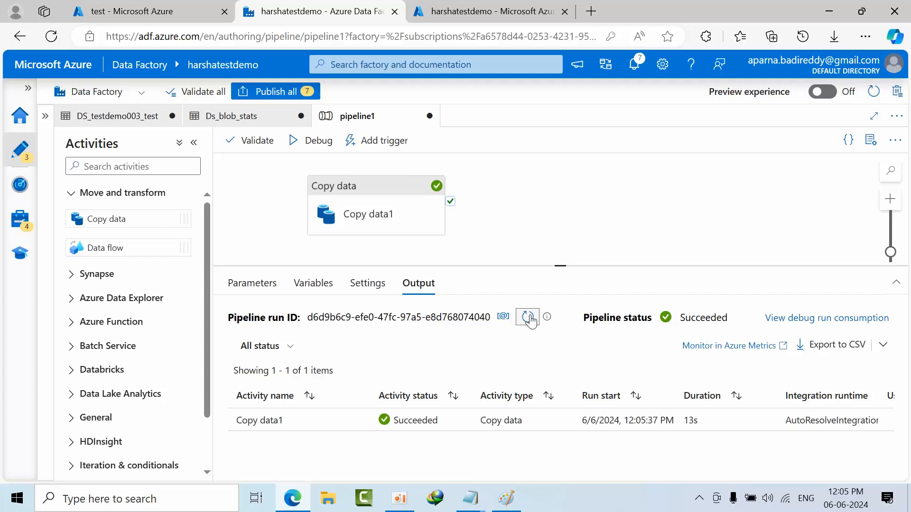
pyautogui.click(528, 318)
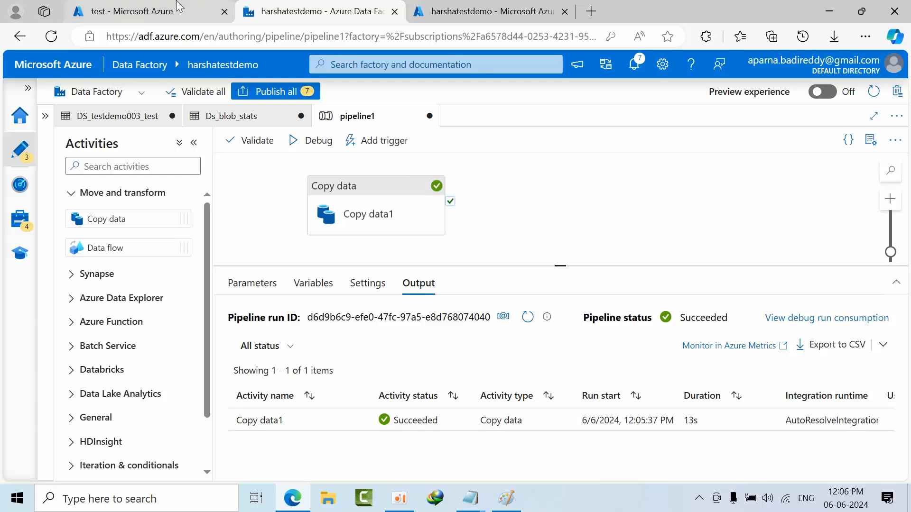
# - Refresh the test container in the storage account, inspect the contents of stasts_2024-35-06:35:37.csv, and return to the container
pyautogui.click(178, 10)
pyautogui.click(388, 158)
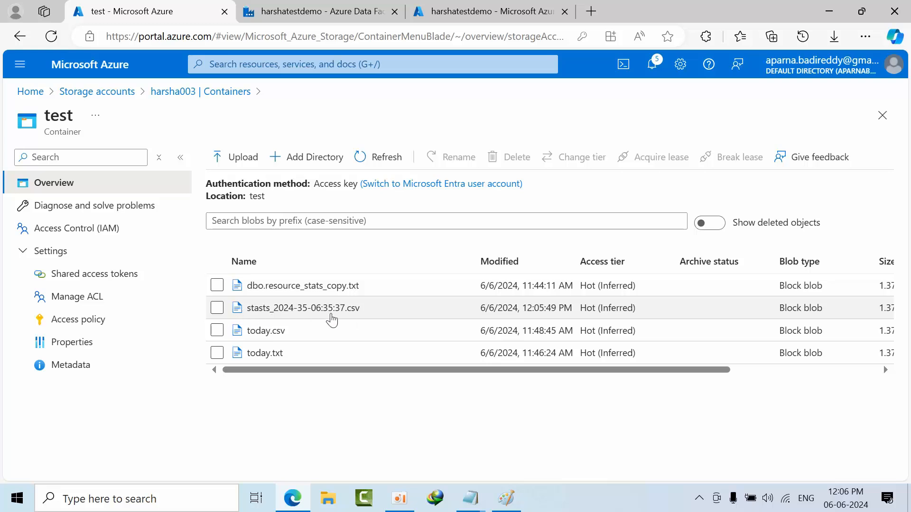
pyautogui.click(334, 313)
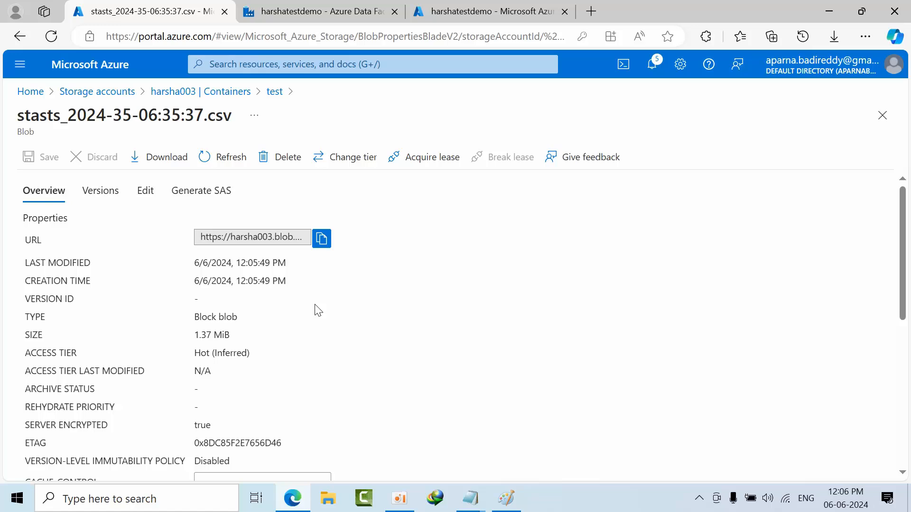
pyautogui.click(145, 190)
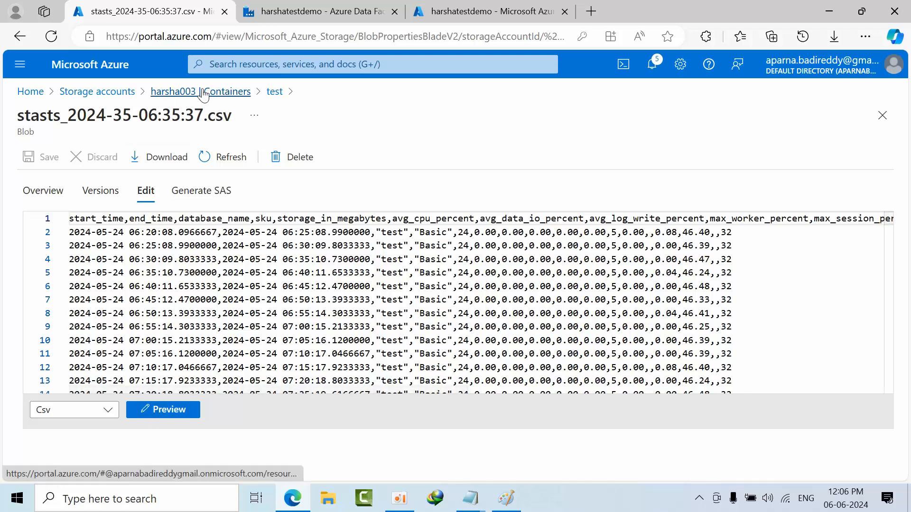
pyautogui.click(275, 92)
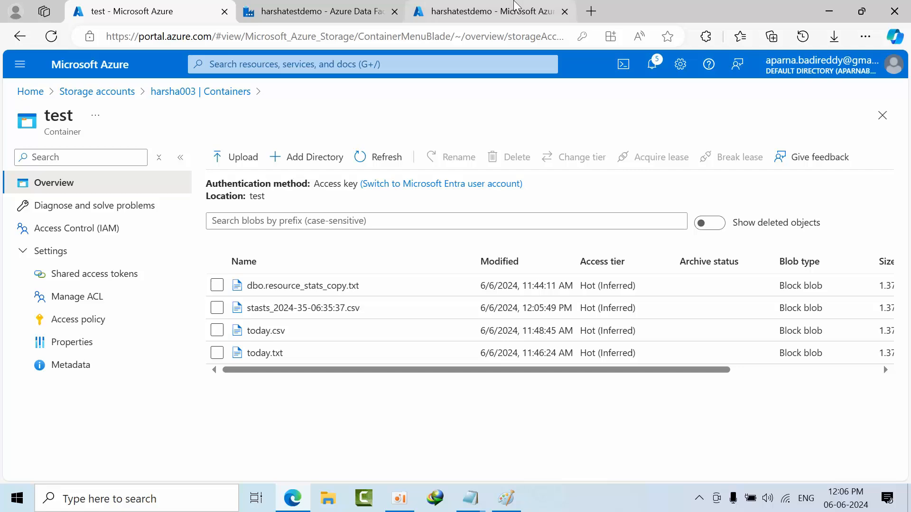
# - Run pipeline1 in debug mode a second time with the same parameter value and refresh the status until the run finishes
pyautogui.click(489, 11)
pyautogui.click(311, 13)
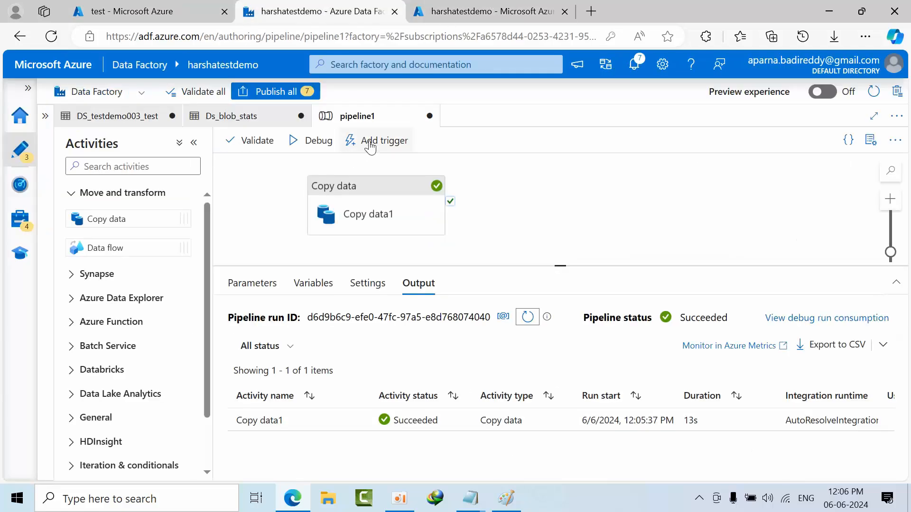
pyautogui.click(311, 142)
pyautogui.click(520, 462)
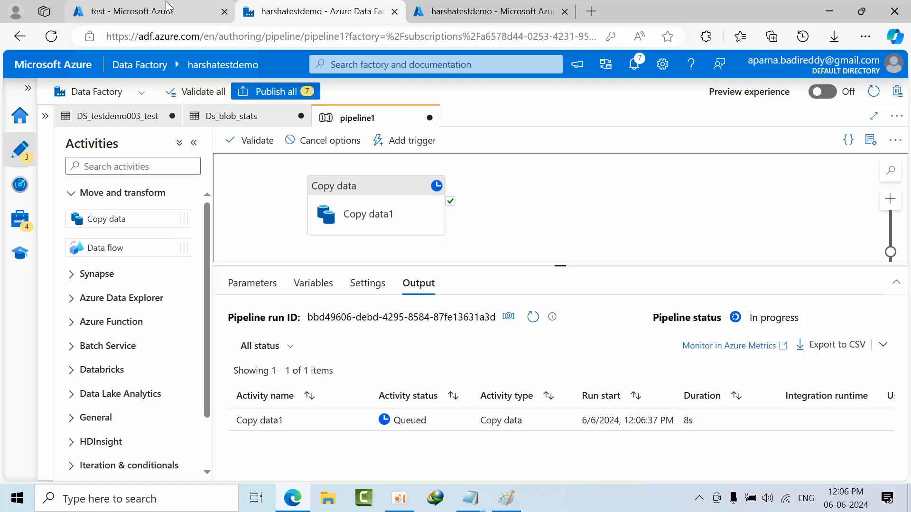
pyautogui.click(533, 317)
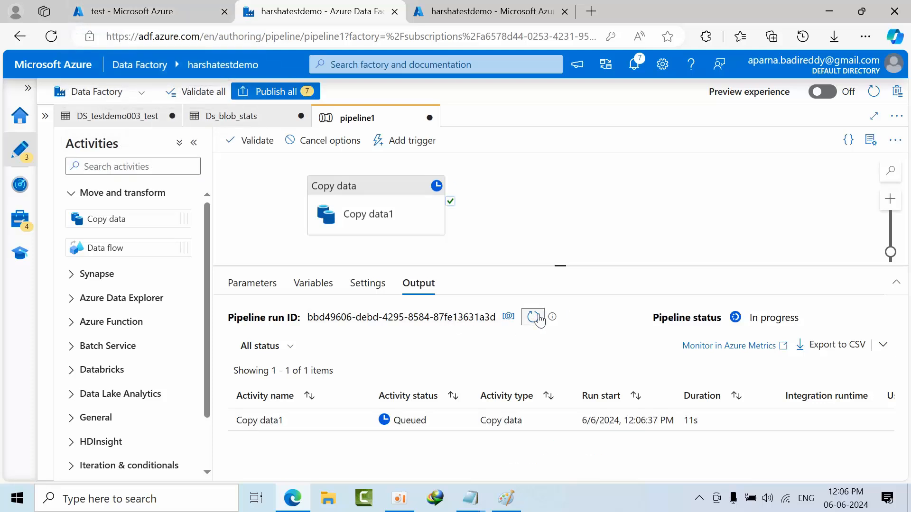
pyautogui.click(539, 320)
pyautogui.click(539, 320)
pyautogui.click(539, 321)
pyautogui.click(539, 320)
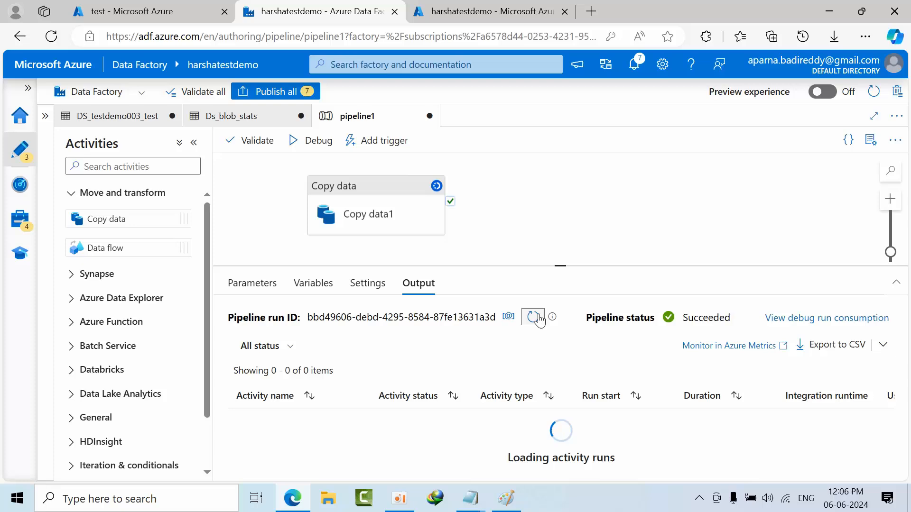
# - Refresh the test container's blob list to check for the second timestamped file, and return to pipeline1
pyautogui.click(157, 7)
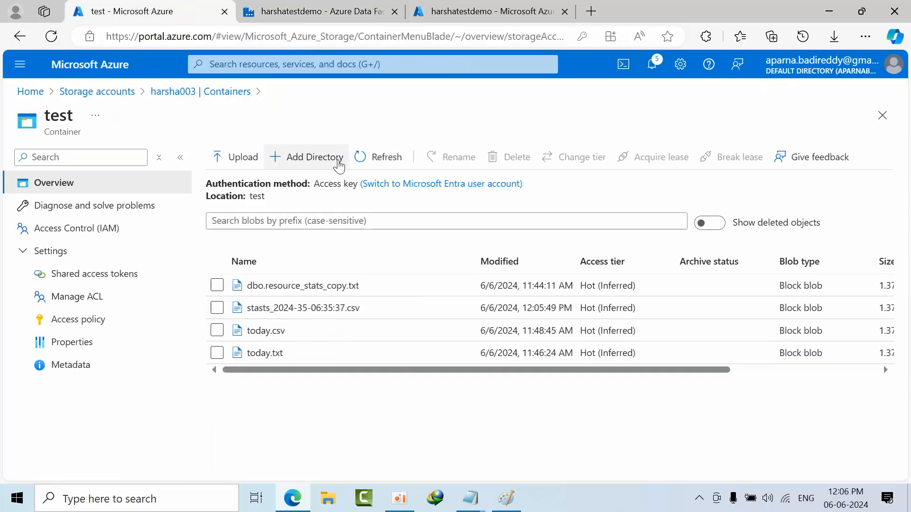
pyautogui.click(395, 161)
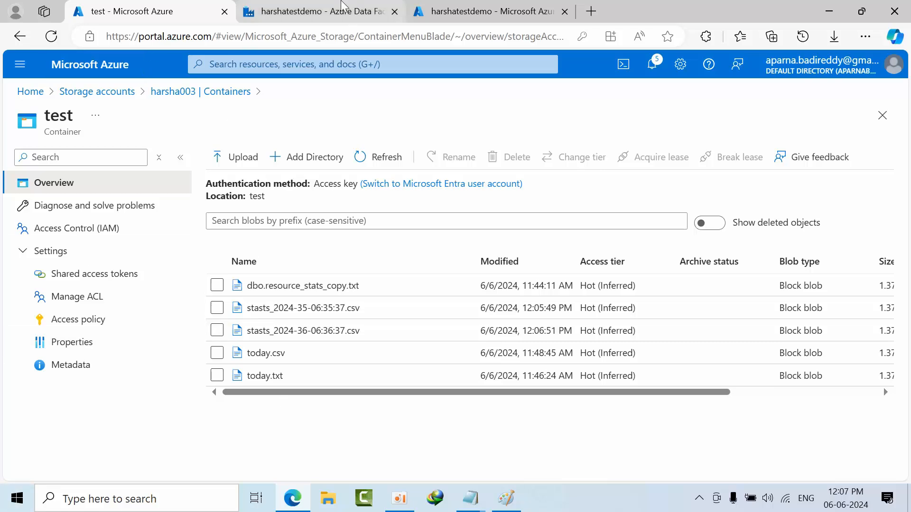
pyautogui.click(342, 9)
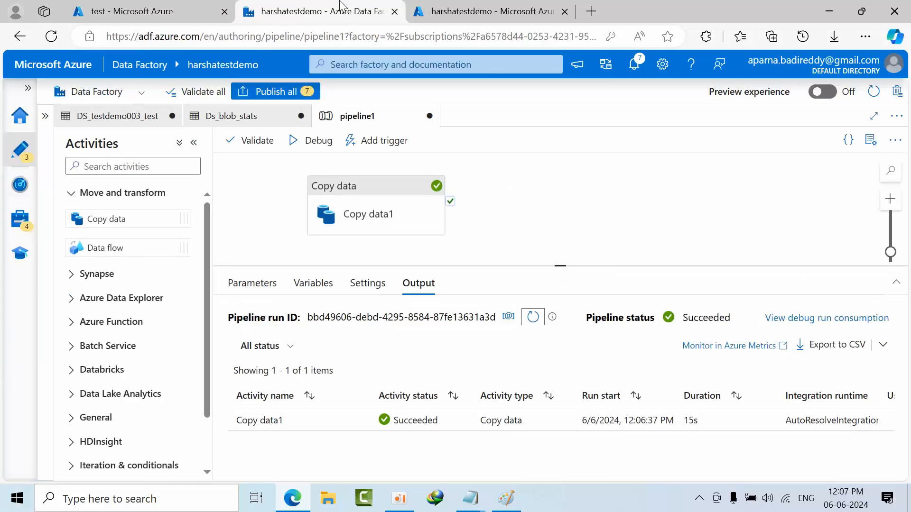
# - Clear the dynamic file name from the Ds_blob_stats sink dataset's file path and switch to the DS_testdemo003_test dataset
pyautogui.click(369, 223)
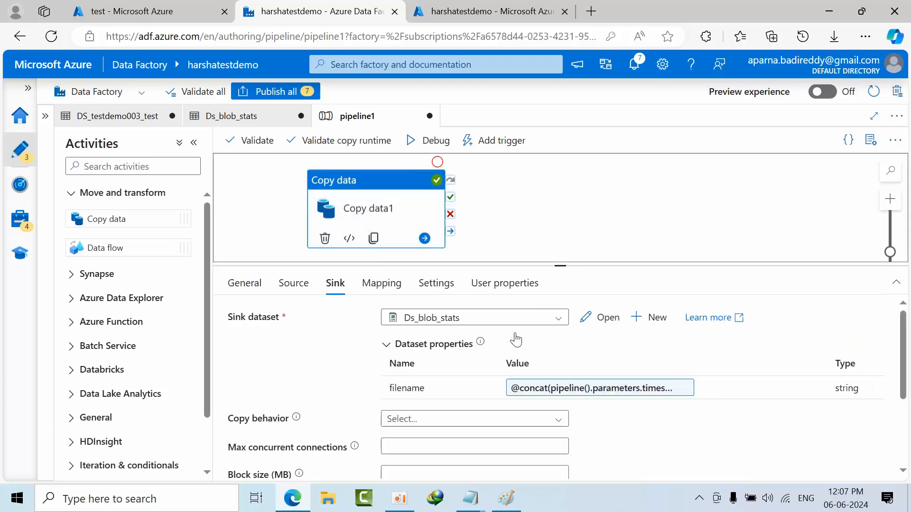
pyautogui.click(604, 319)
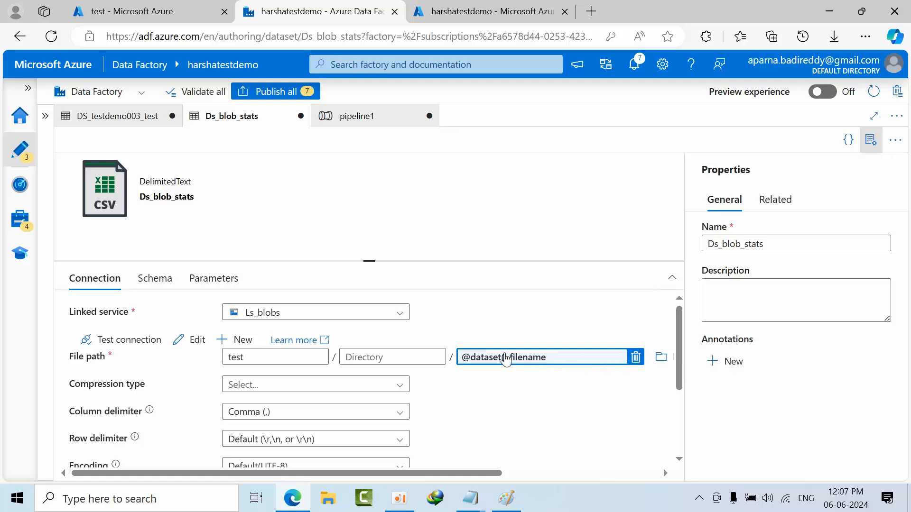
pyautogui.click(635, 357)
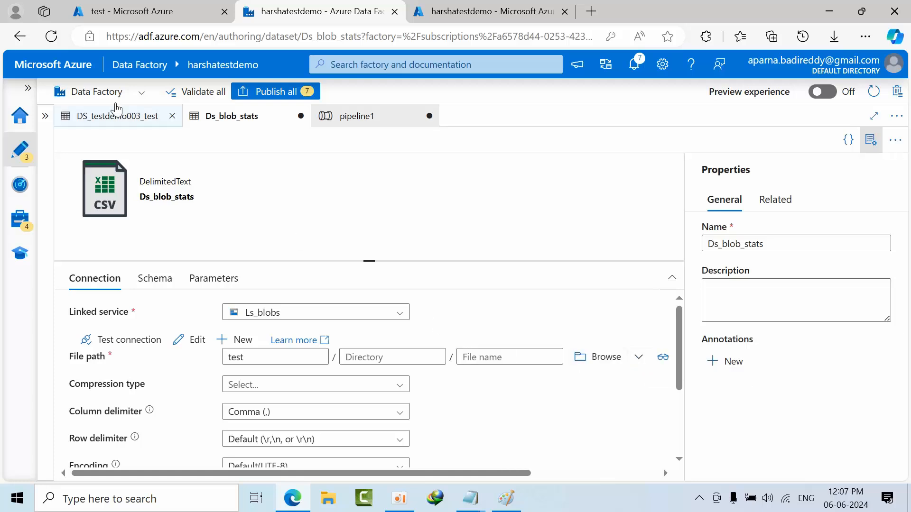
pyautogui.click(119, 117)
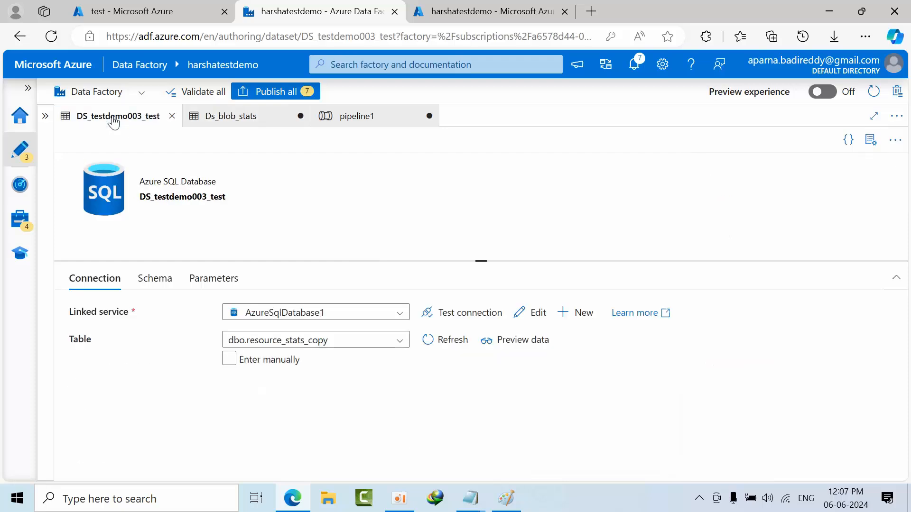
# - Validate pipeline1 and run it in debug mode with timestampforfilename set to stasts, leaving the sink dataset's file name empty
pyautogui.click(385, 124)
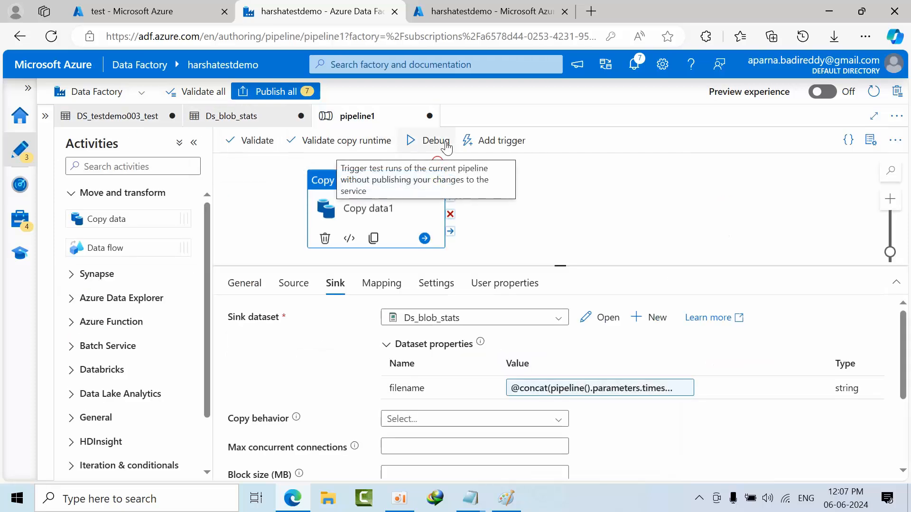
pyautogui.click(251, 140)
pyautogui.click(641, 461)
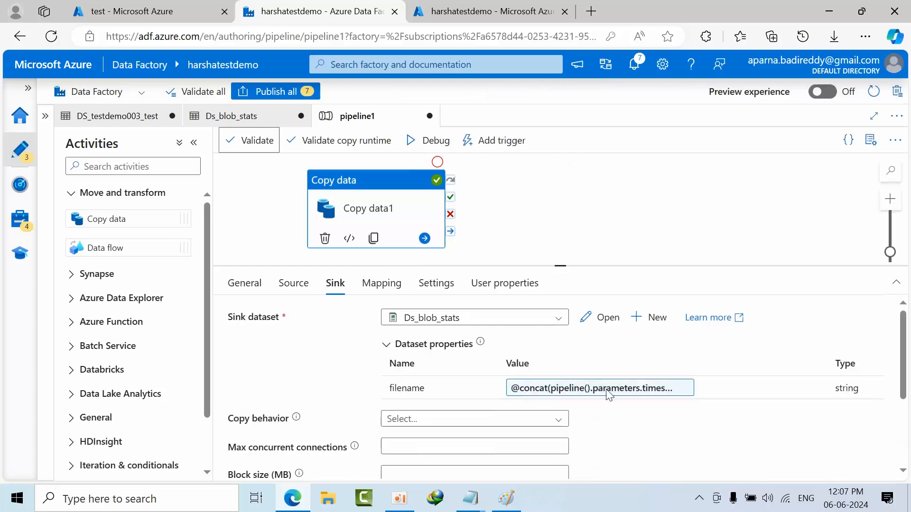
pyautogui.click(417, 140)
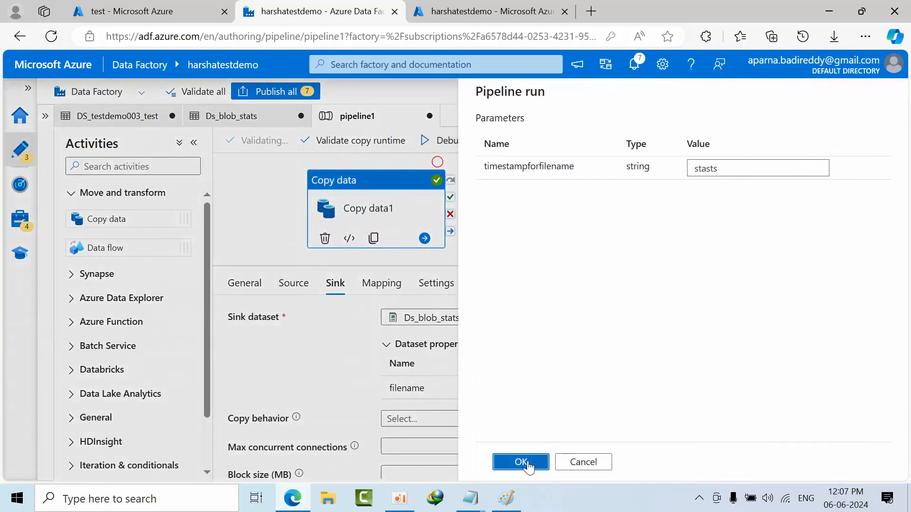
pyautogui.click(521, 461)
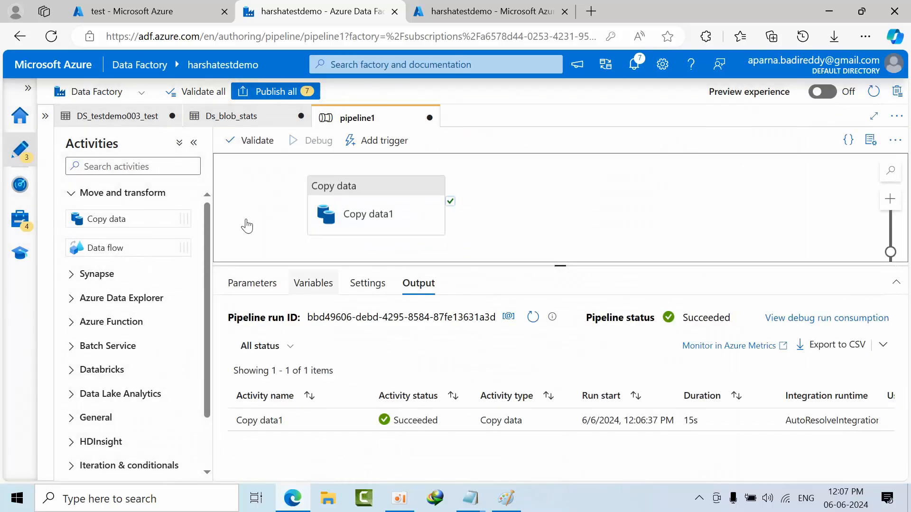
# - Refresh the test container's blob list, return to pipeline1, and refresh the debug run's status
pyautogui.click(141, 10)
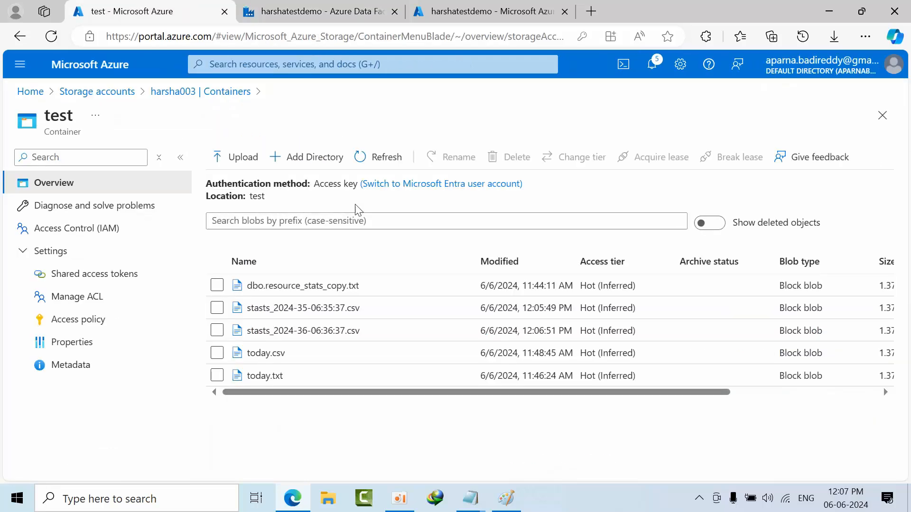
pyautogui.click(381, 162)
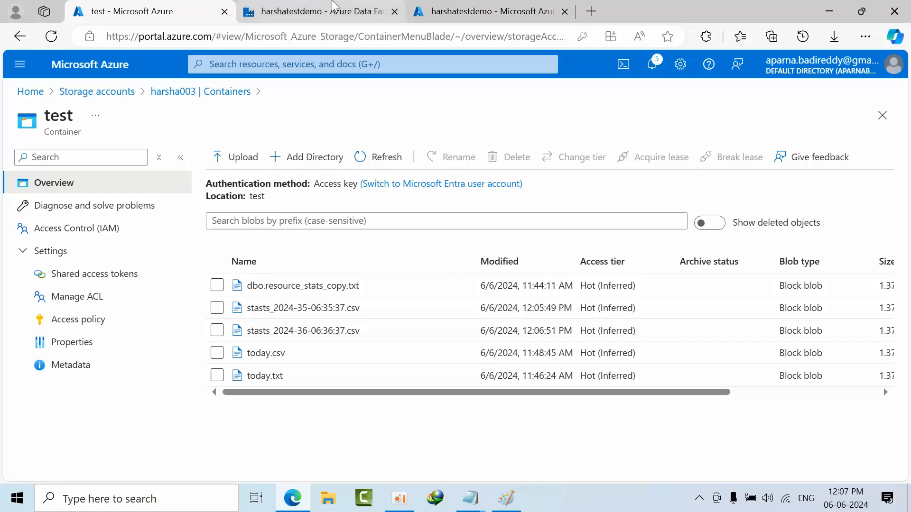
pyautogui.click(334, 8)
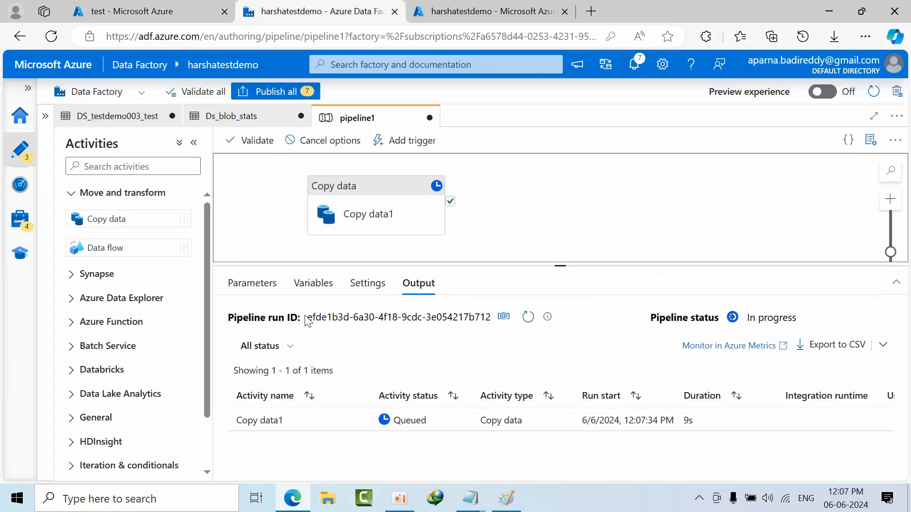
pyautogui.moveTo(306, 321); pyautogui.dragTo(498, 316)
pyautogui.click(478, 376)
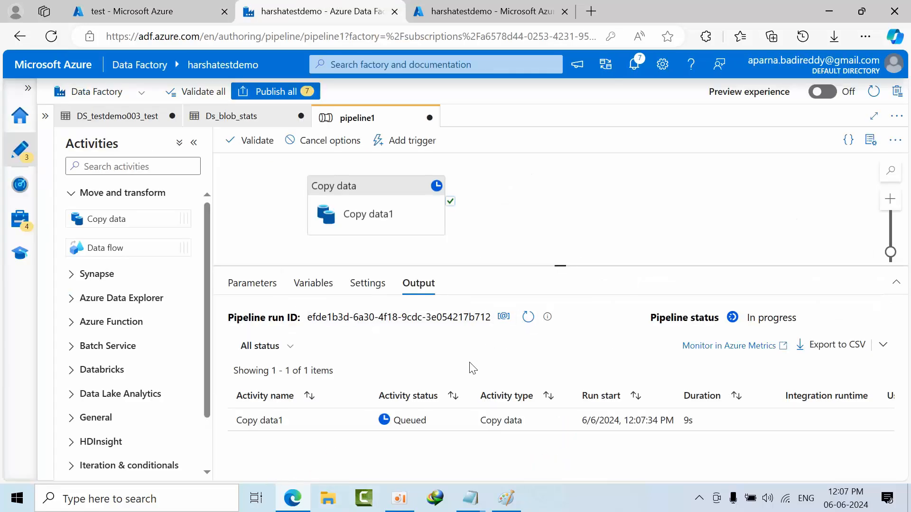
pyautogui.click(527, 318)
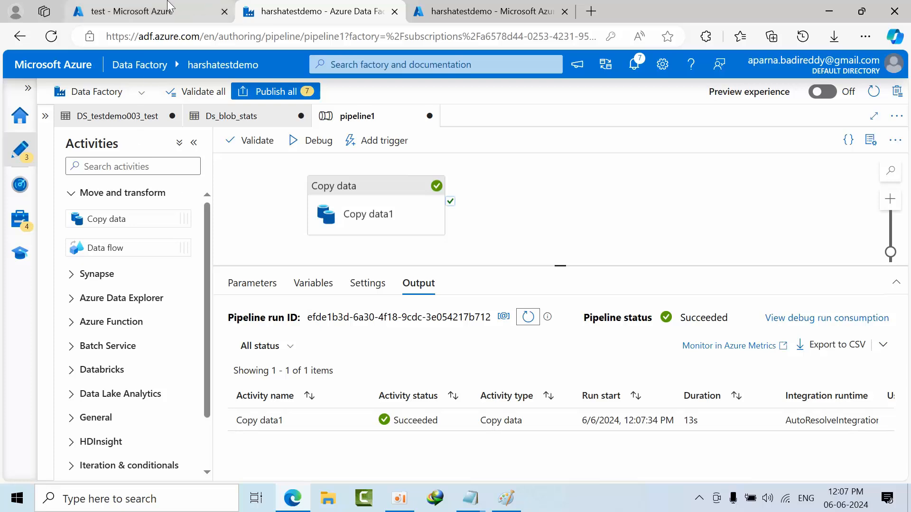
# - Check the test container for output from the run without a file name, and refresh the run details in pipeline1 again
pyautogui.click(133, 10)
pyautogui.click(383, 159)
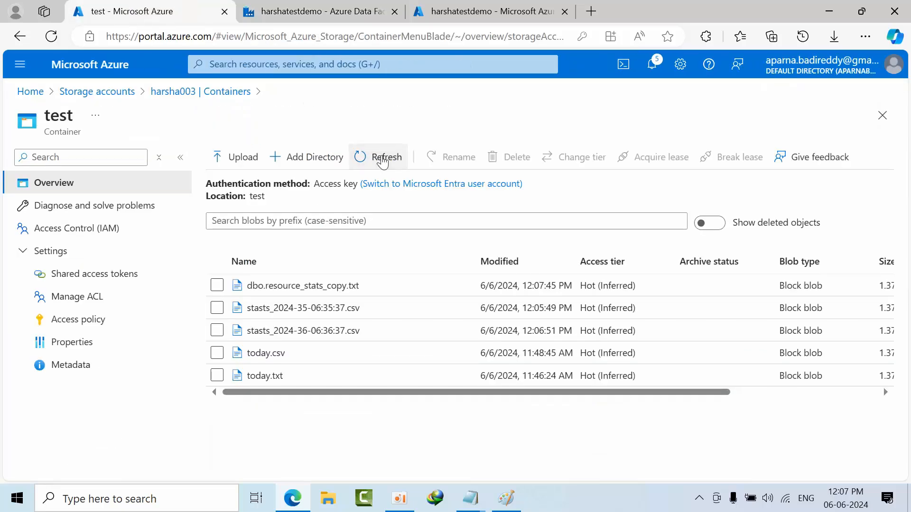
pyautogui.click(384, 159)
pyautogui.click(383, 160)
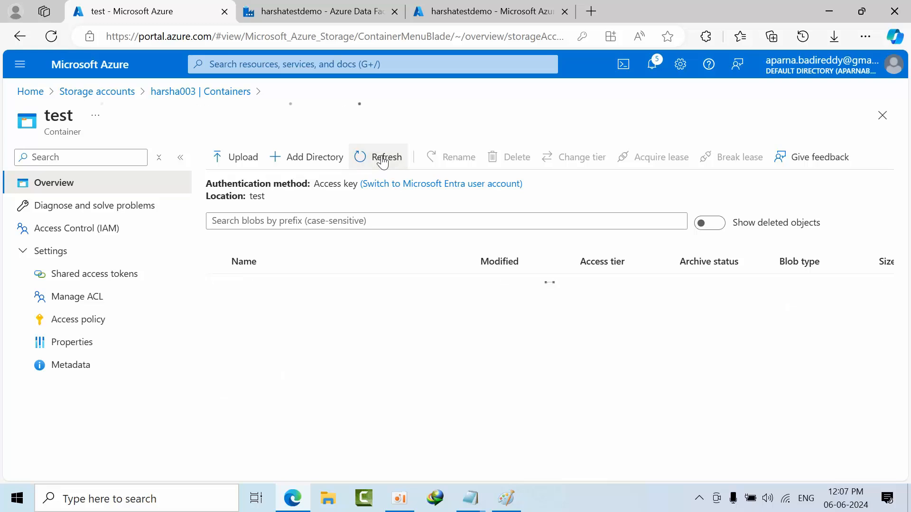
pyautogui.click(317, 10)
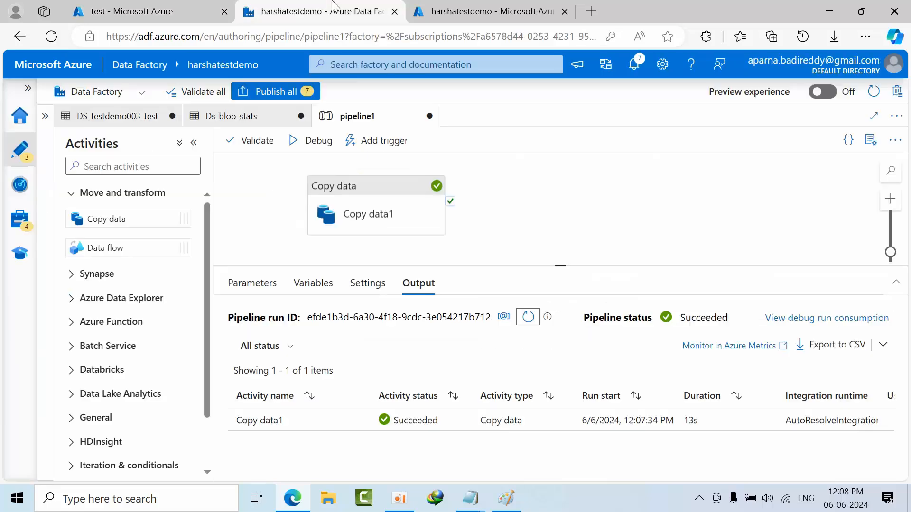
pyautogui.click(525, 318)
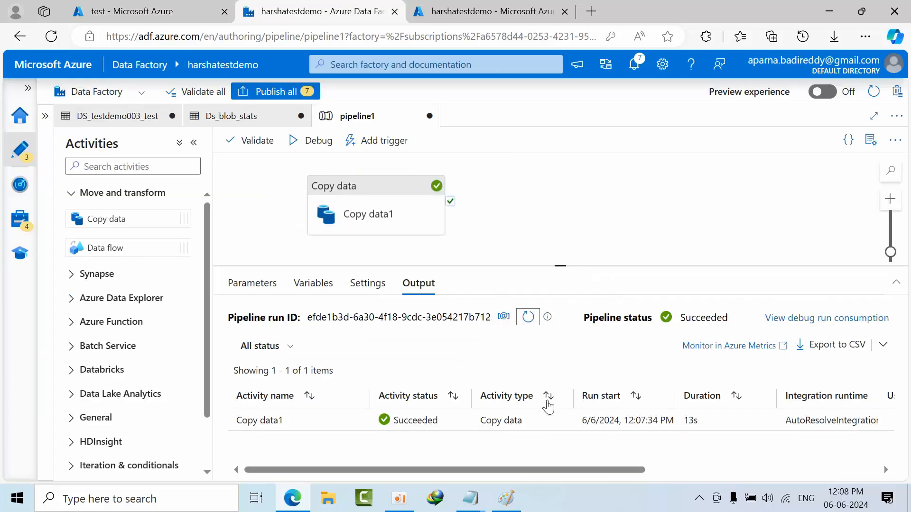
pyautogui.click(386, 190)
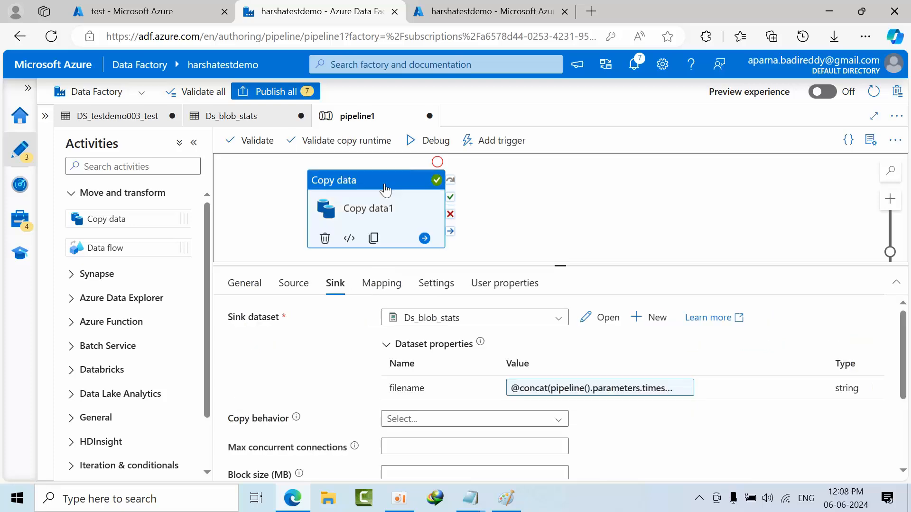
pyautogui.click(606, 318)
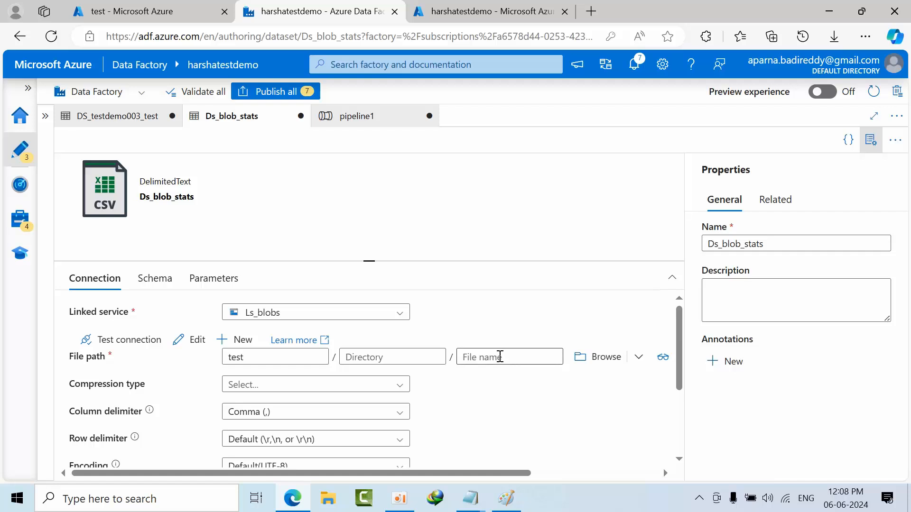
pyautogui.click(499, 358)
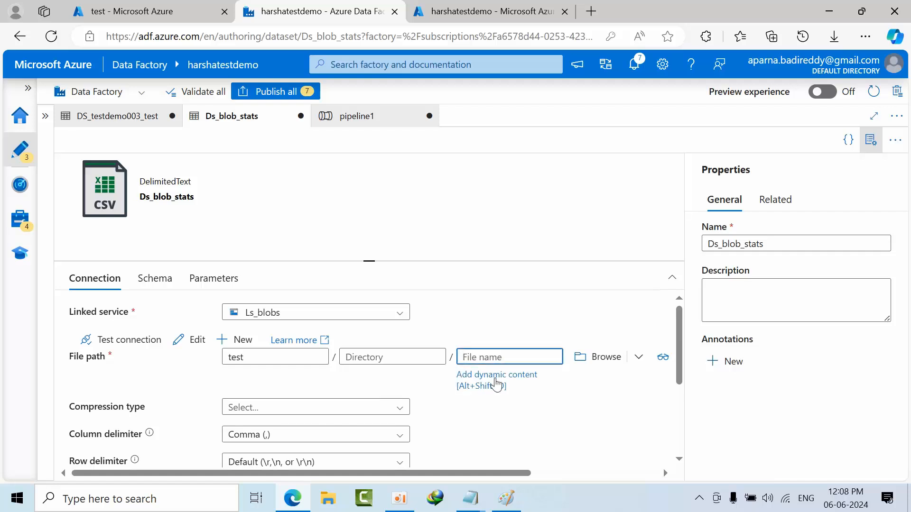
pyautogui.click(494, 377)
pyautogui.click(521, 373)
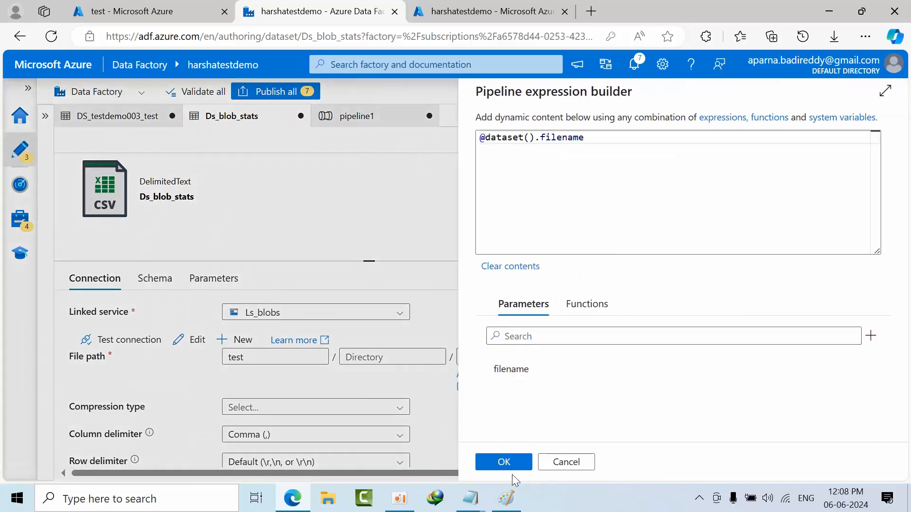
pyautogui.click(515, 462)
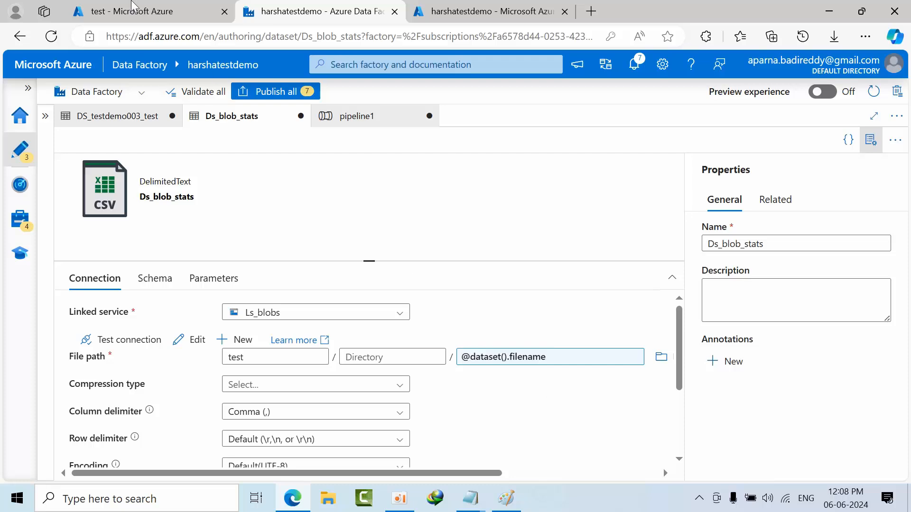
# - Refresh the test container's blob list before the next run and return to the Data Factory
pyautogui.click(137, 10)
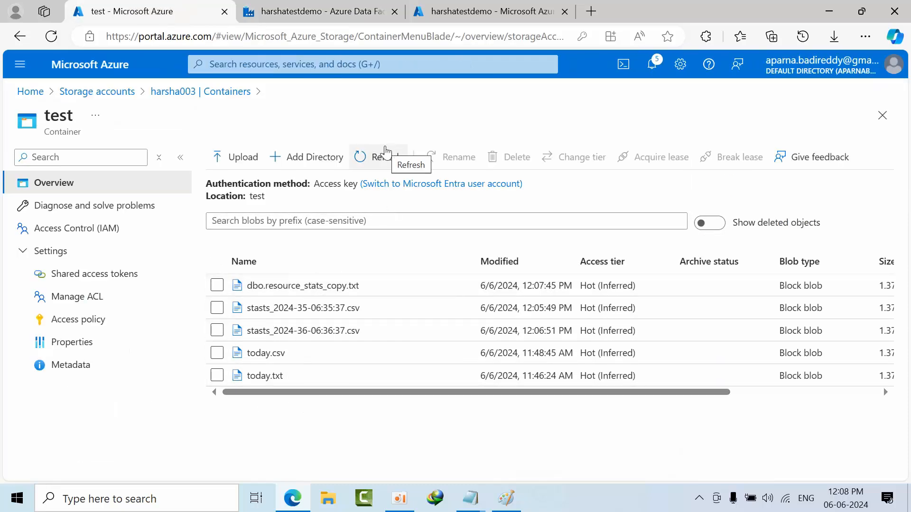
pyautogui.click(384, 158)
pyautogui.click(318, 10)
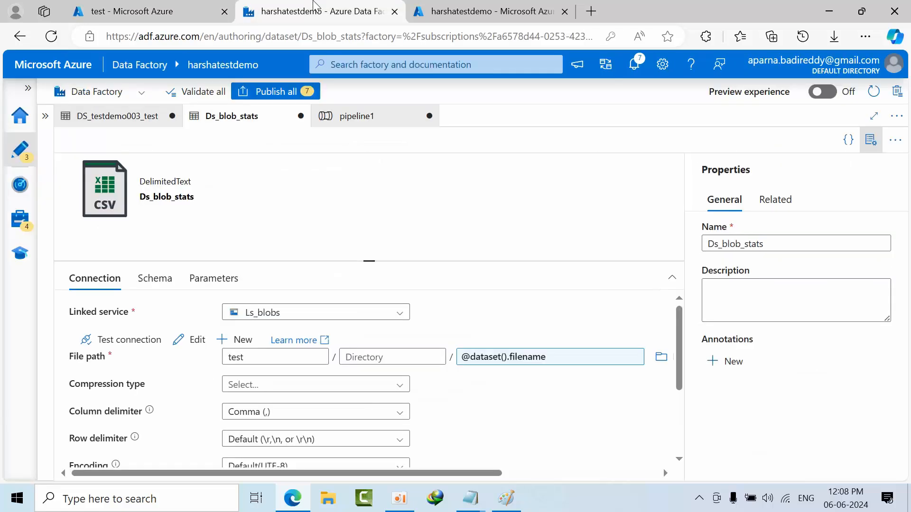
# - Run pipeline1 in debug mode with timestampforfilename set to stasts, using the restored dynamic file name
pyautogui.click(358, 117)
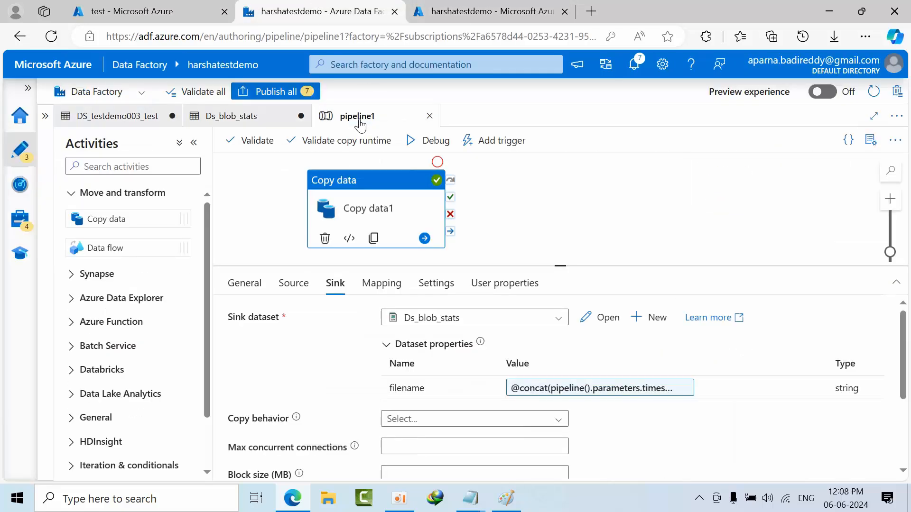
pyautogui.click(372, 145)
pyautogui.click(418, 152)
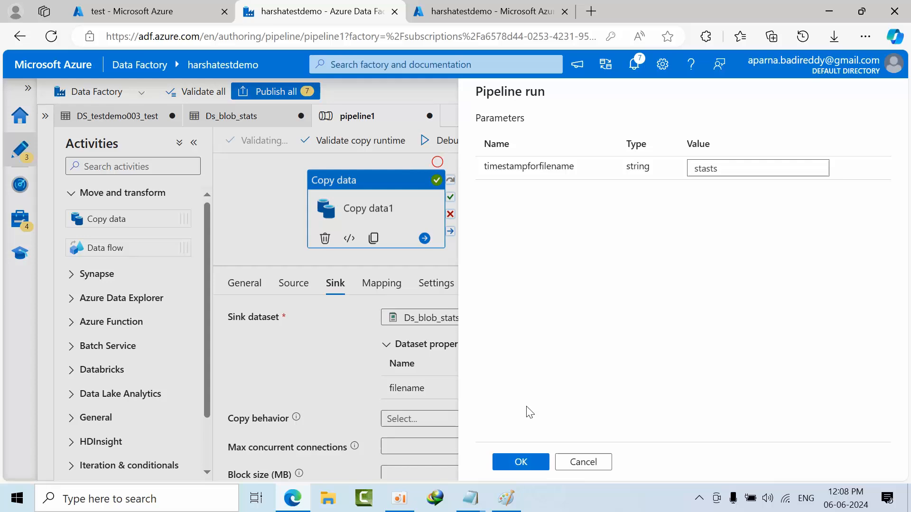
pyautogui.click(517, 461)
# - Switch to the test container and refresh its blob list repeatedly to look for the new run's file
pyautogui.click(162, 6)
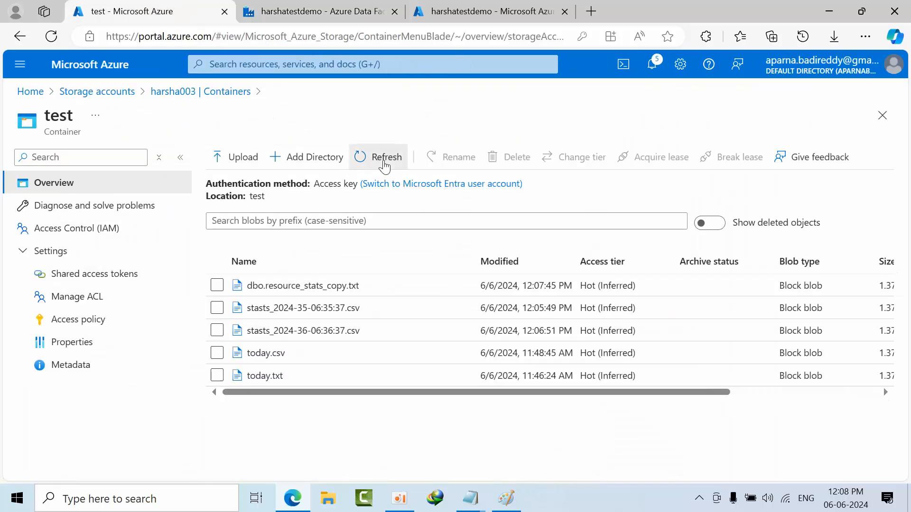
pyautogui.click(383, 161)
pyautogui.click(384, 161)
pyautogui.click(384, 161)
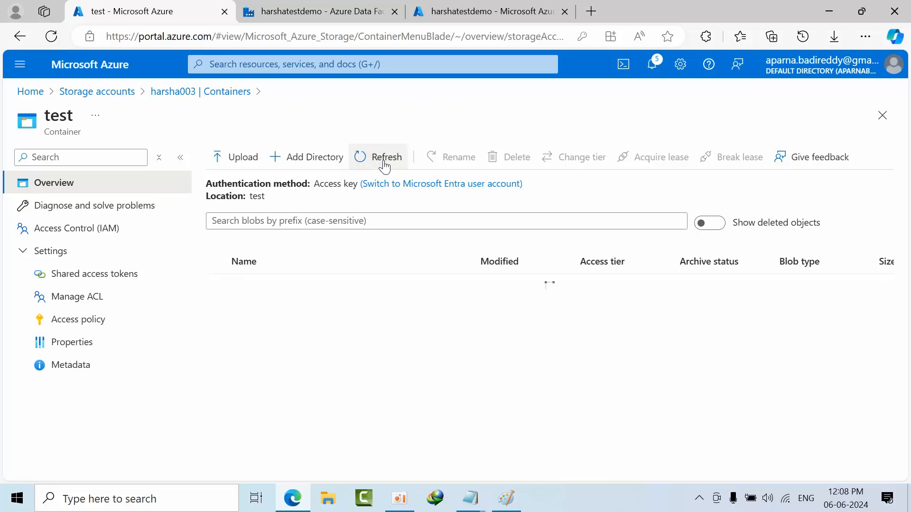
pyautogui.click(384, 161)
pyautogui.click(384, 161)
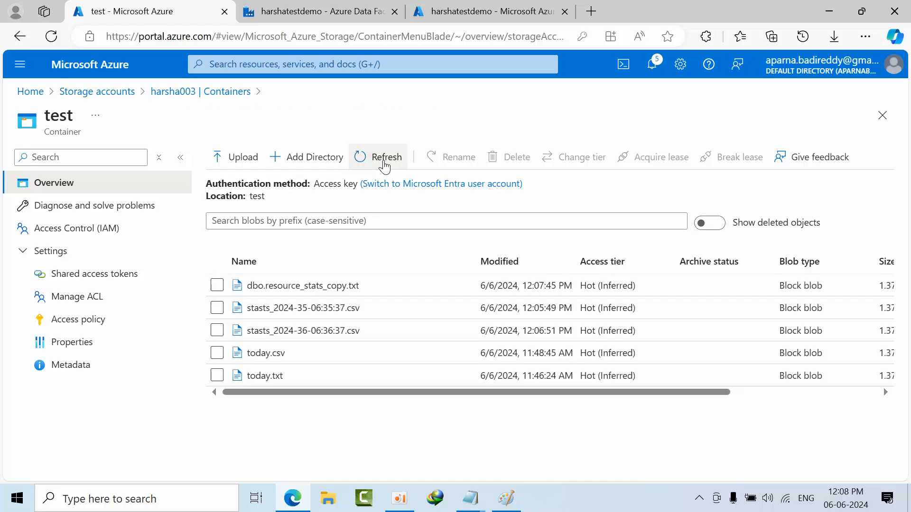
# - Refresh pipeline1's run status until Copy data1 finishes, and reload the test container's blob list to check for the new timestamped file
pyautogui.click(318, 11)
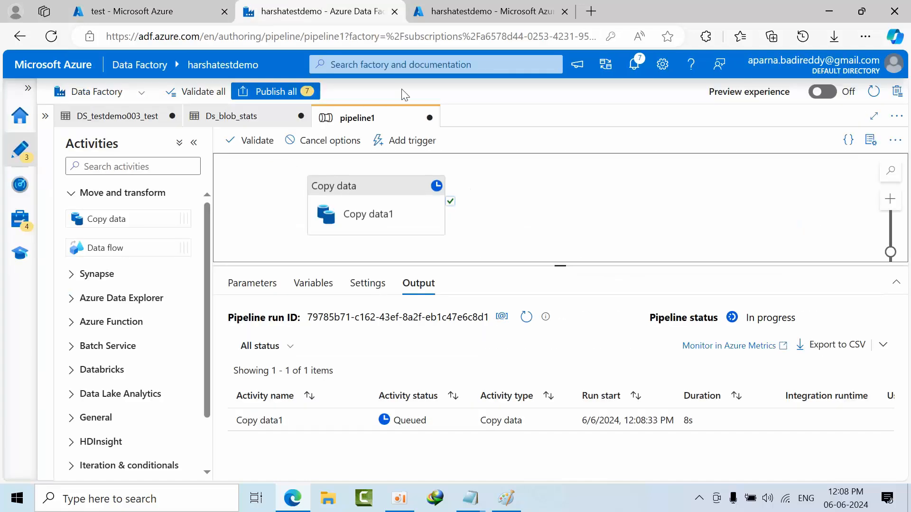
pyautogui.click(527, 319)
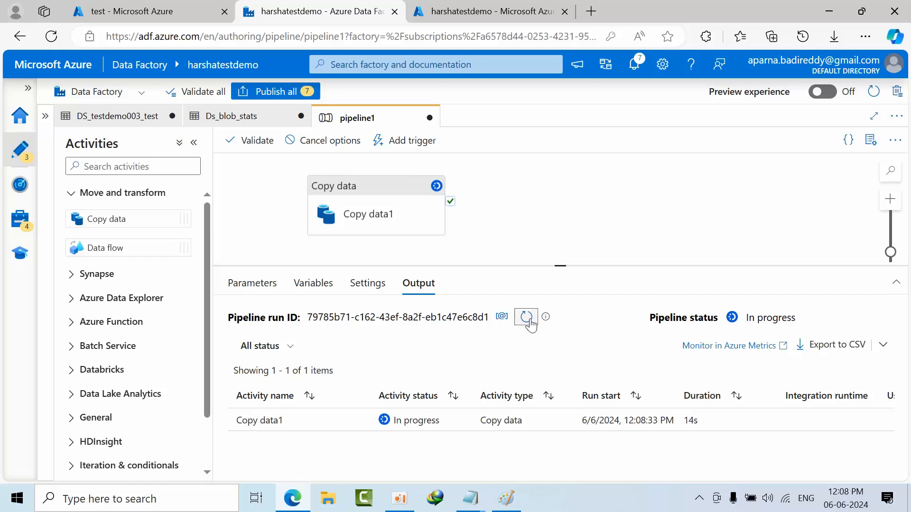
pyautogui.click(528, 319)
pyautogui.click(527, 319)
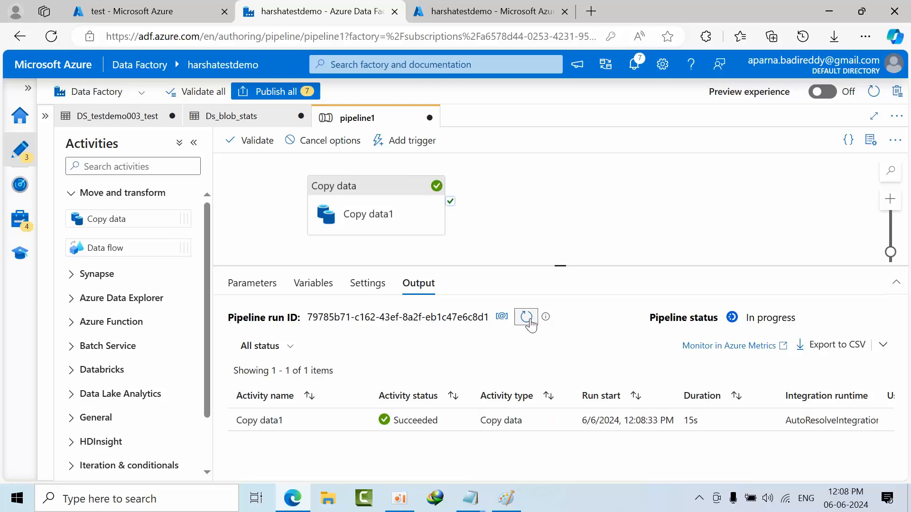
pyautogui.click(133, 6)
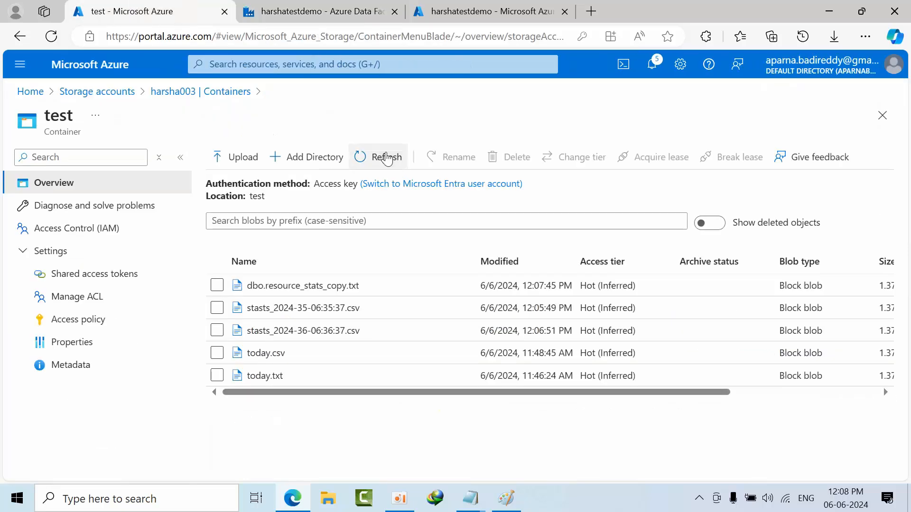
pyautogui.click(386, 157)
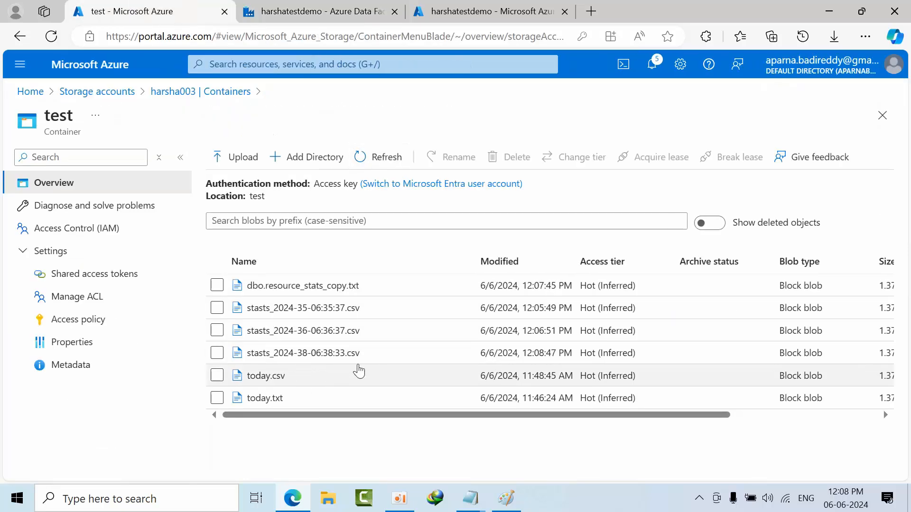